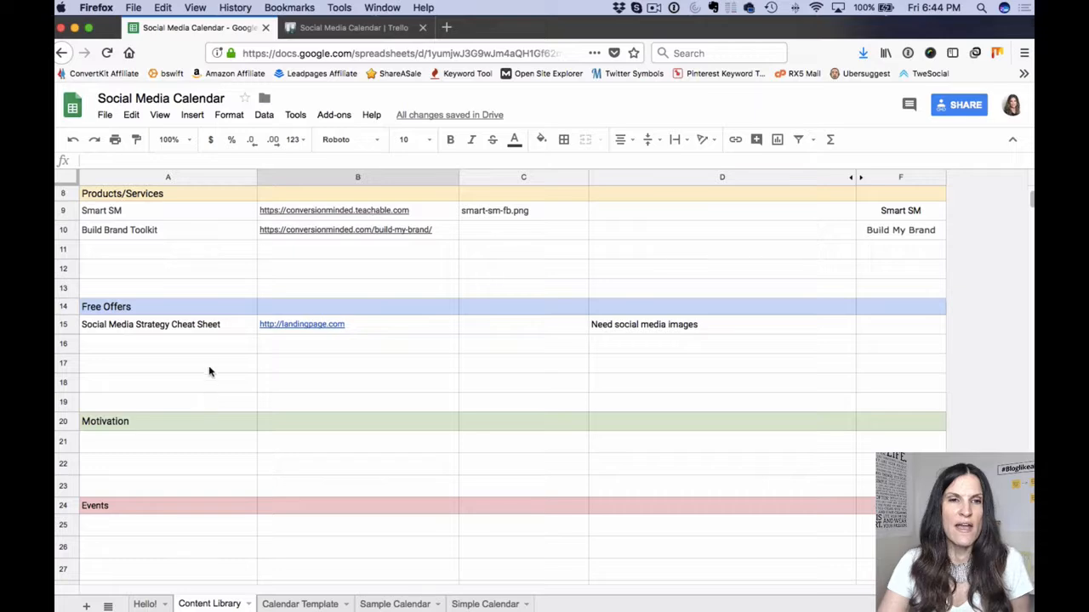
Examine the Content Library's category sections and its URL, image, notes and campaign columns
scroll(212, 365, up, 4)
scroll(187, 374, down, 6)
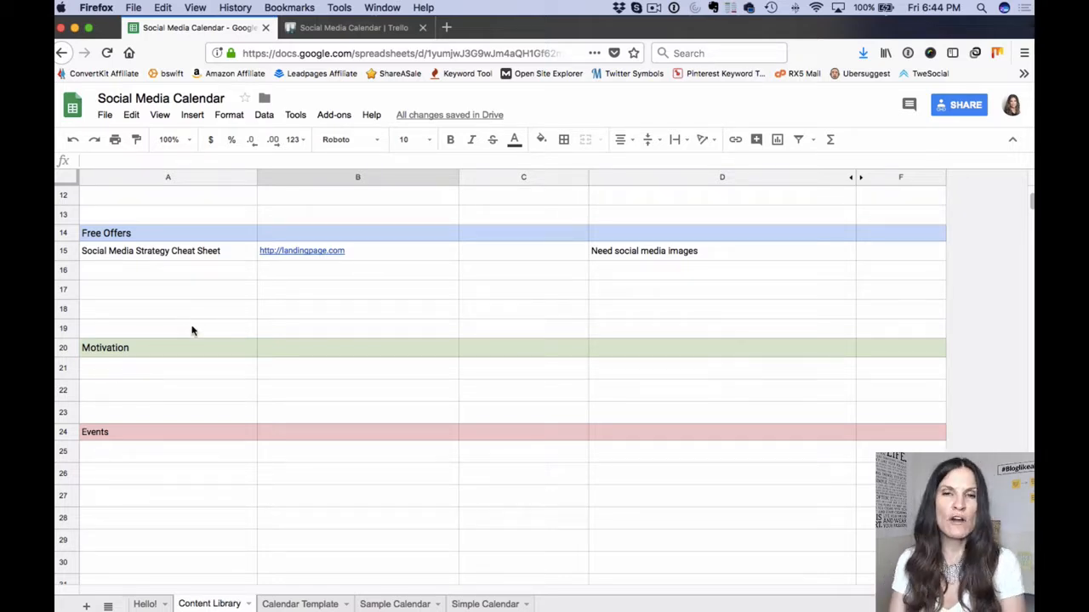
scroll(192, 331, up, 5)
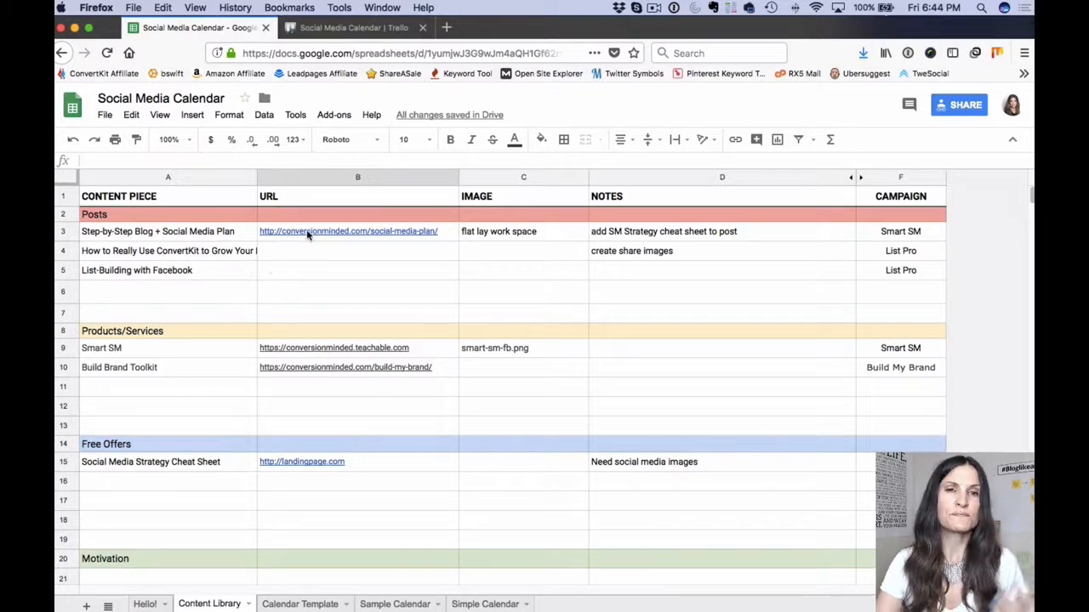
mouse_move(344, 246)
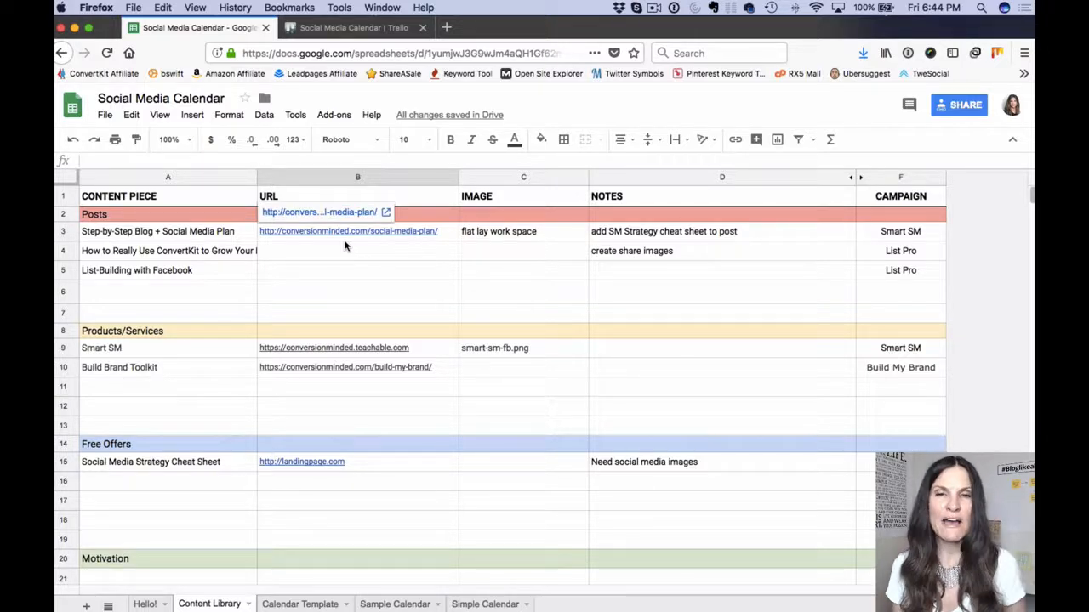
click(486, 257)
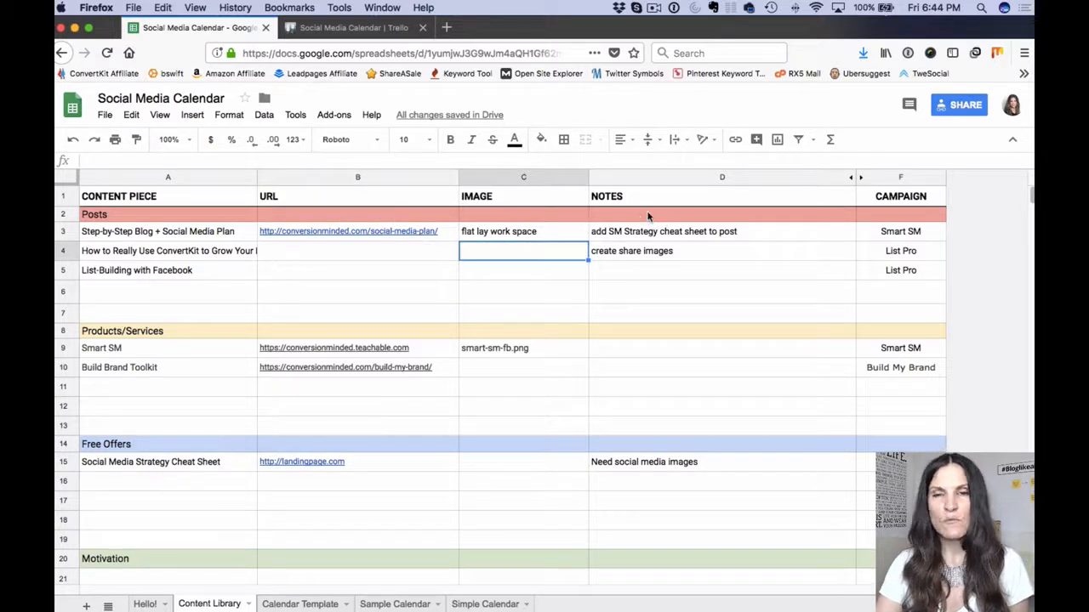
click(647, 258)
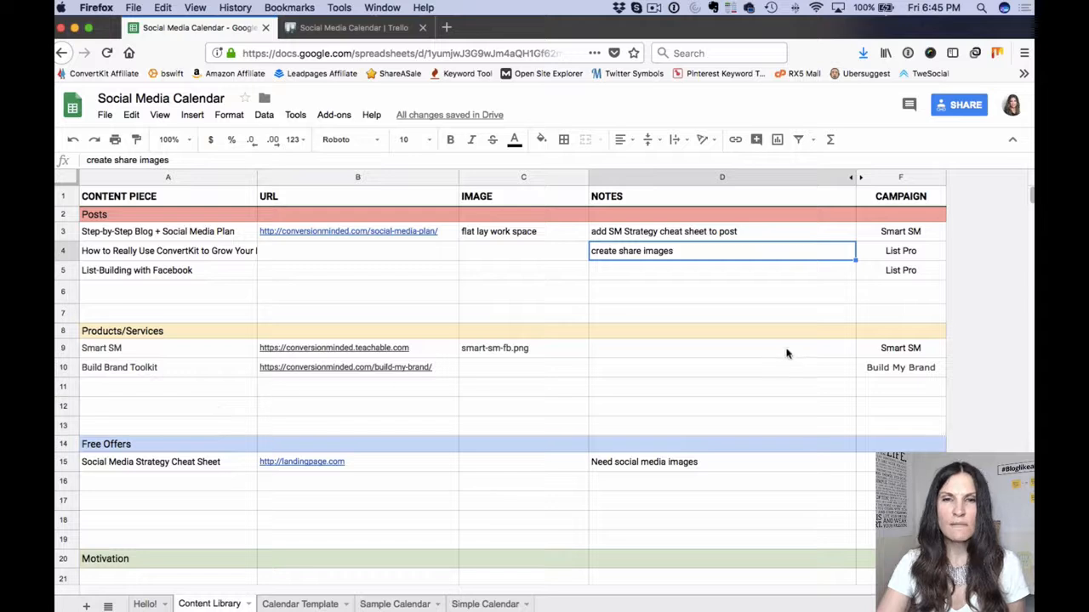
click(900, 272)
click(902, 179)
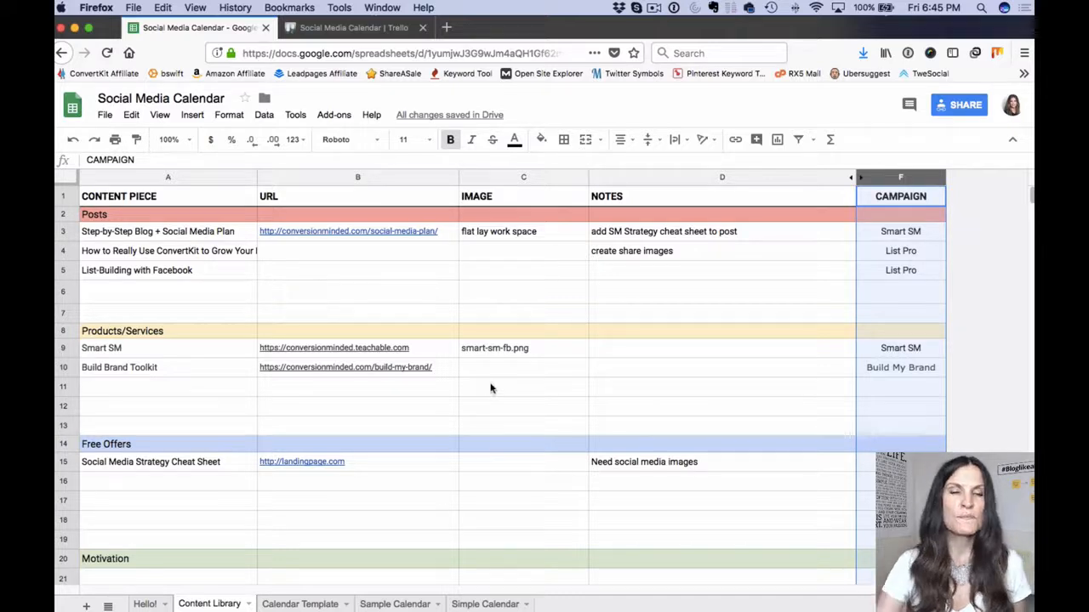
click(900, 233)
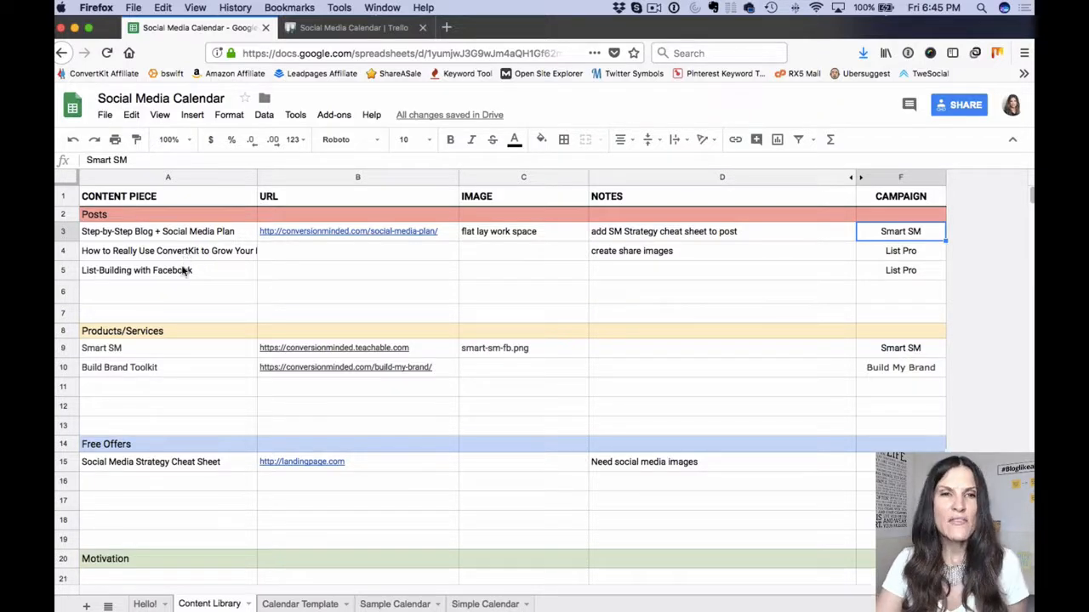
click(873, 273)
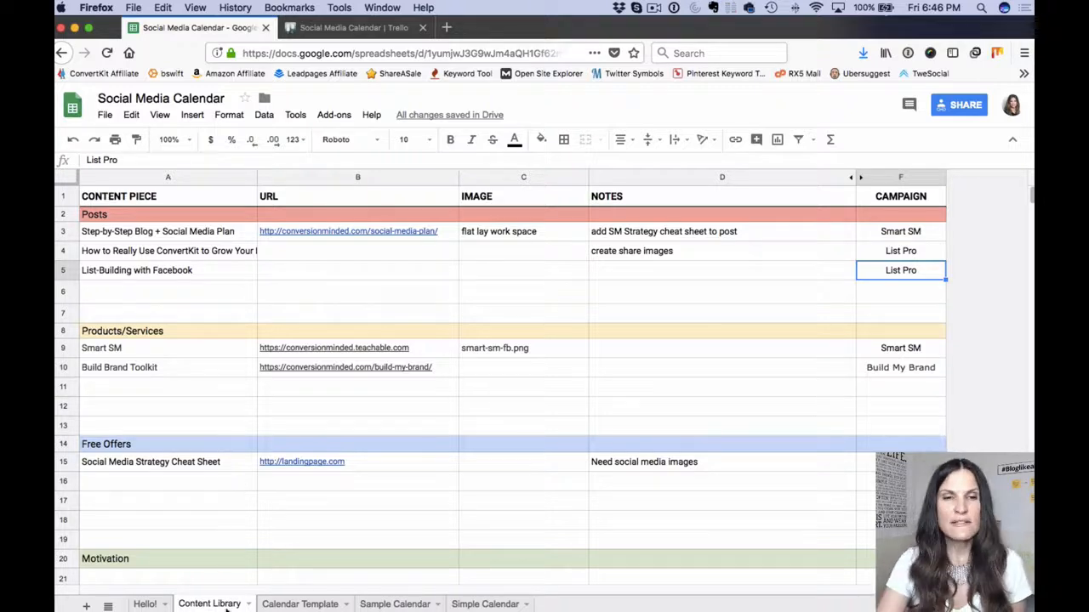
Review the Calendar Template sheet's weekly layout with its social network slots for each day
click(289, 604)
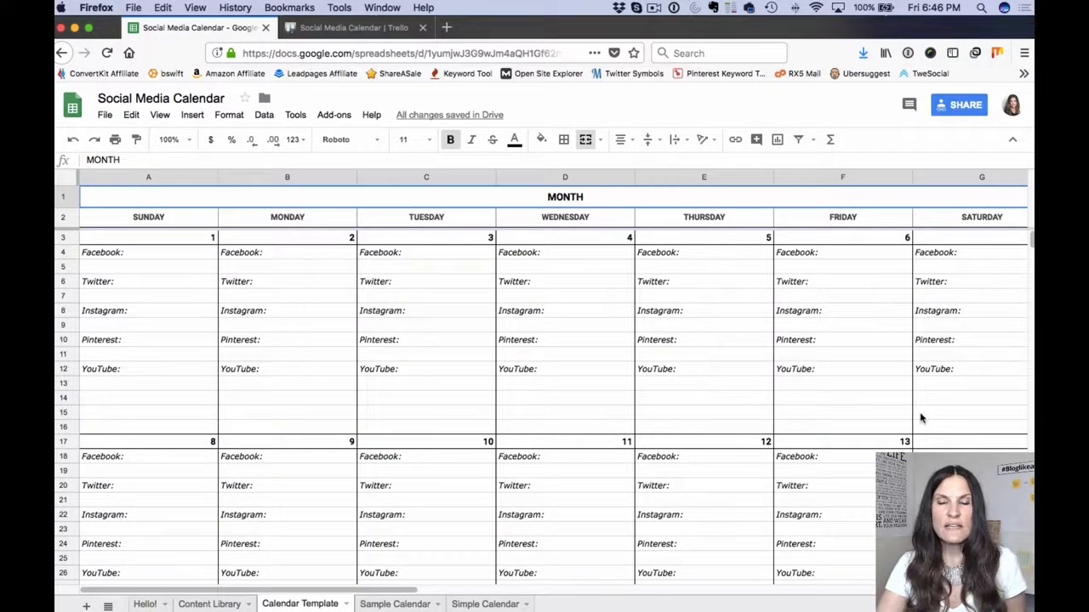
scroll(920, 418, down, 1)
scroll(919, 416, down, 6)
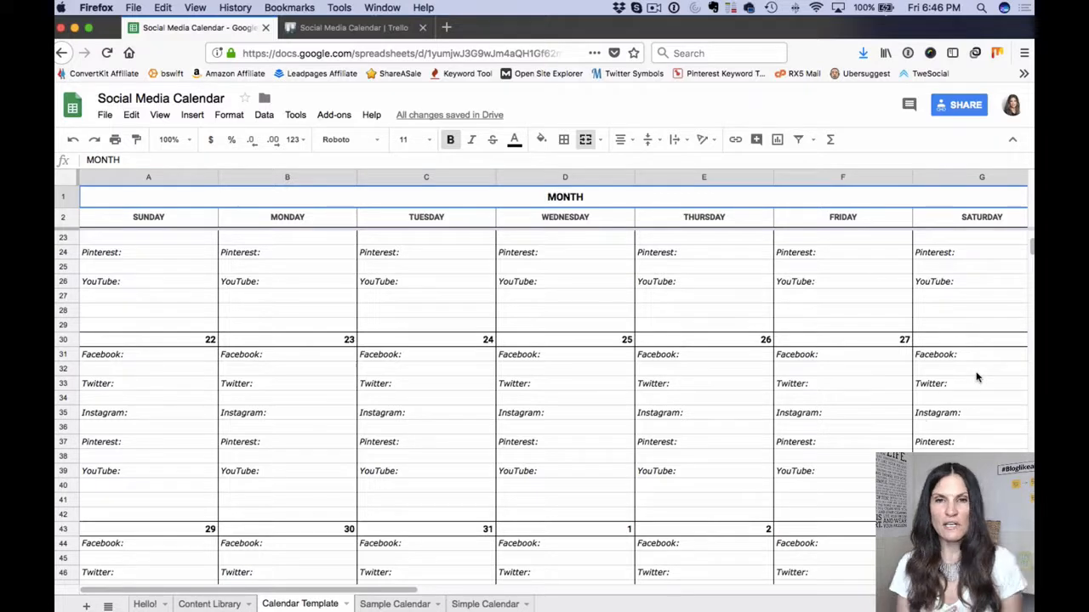
scroll(976, 377, up, 7)
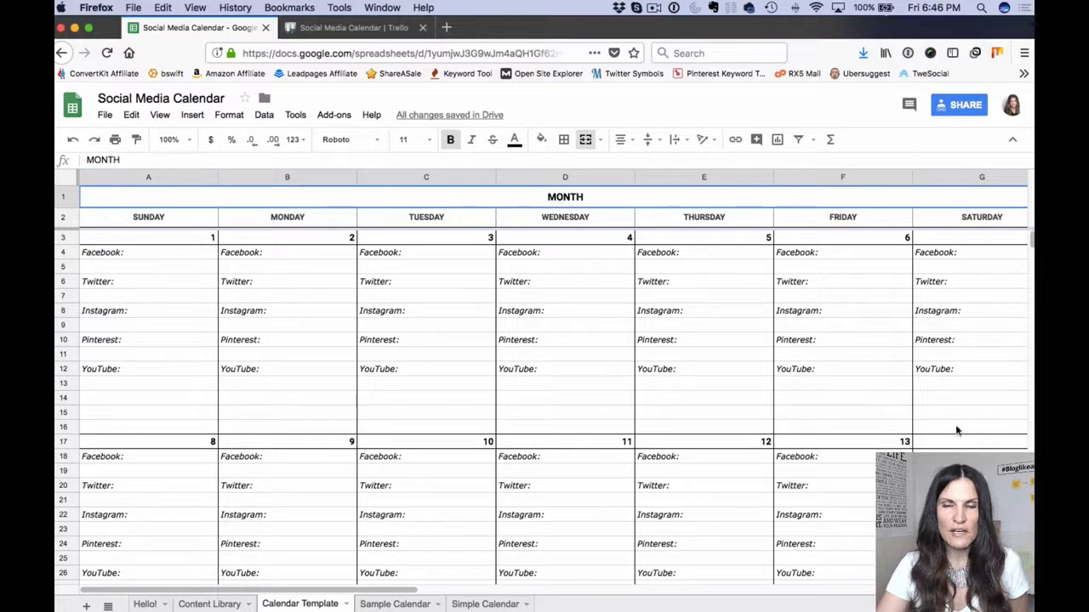
scroll(959, 419, down, 3)
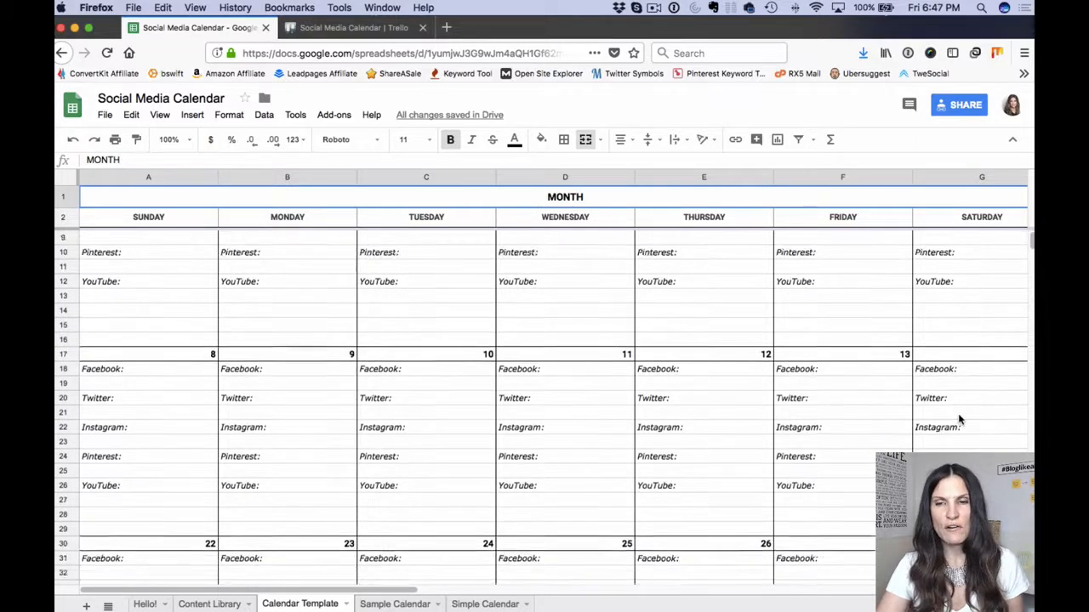
scroll(959, 418, up, 2)
scroll(959, 419, down, 3)
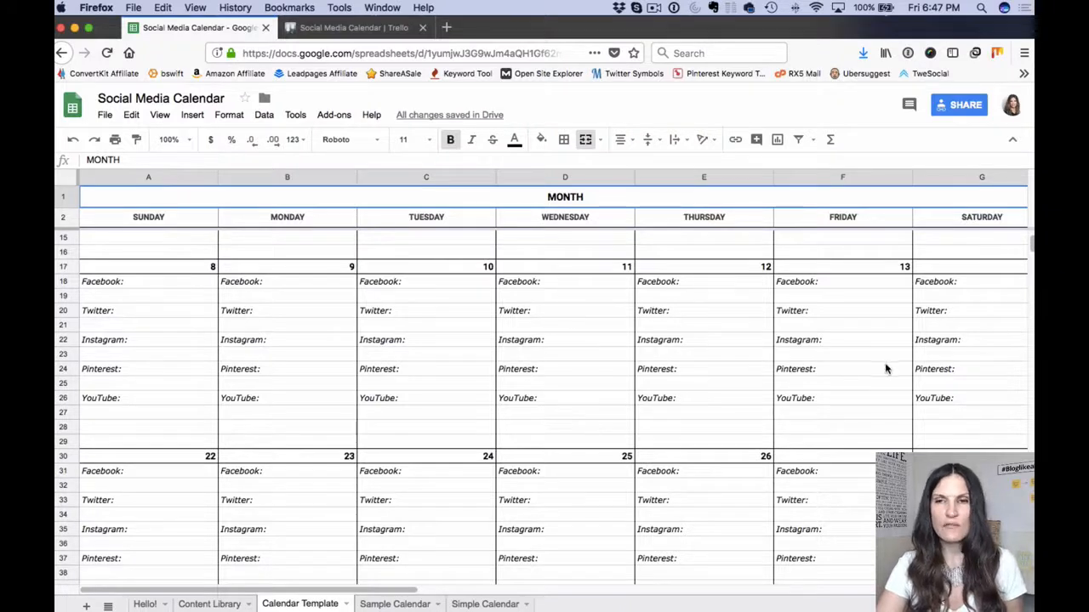
scroll(459, 281, up, 4)
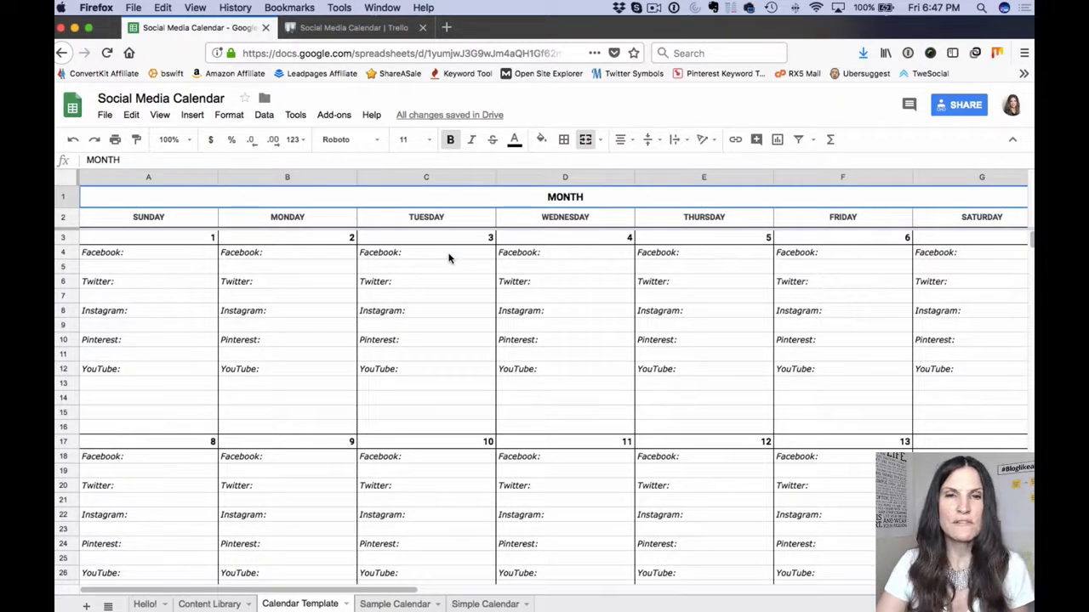
Compare the Content Library with the blank Calendar Template and the filled-in Sample Calendar
click(209, 604)
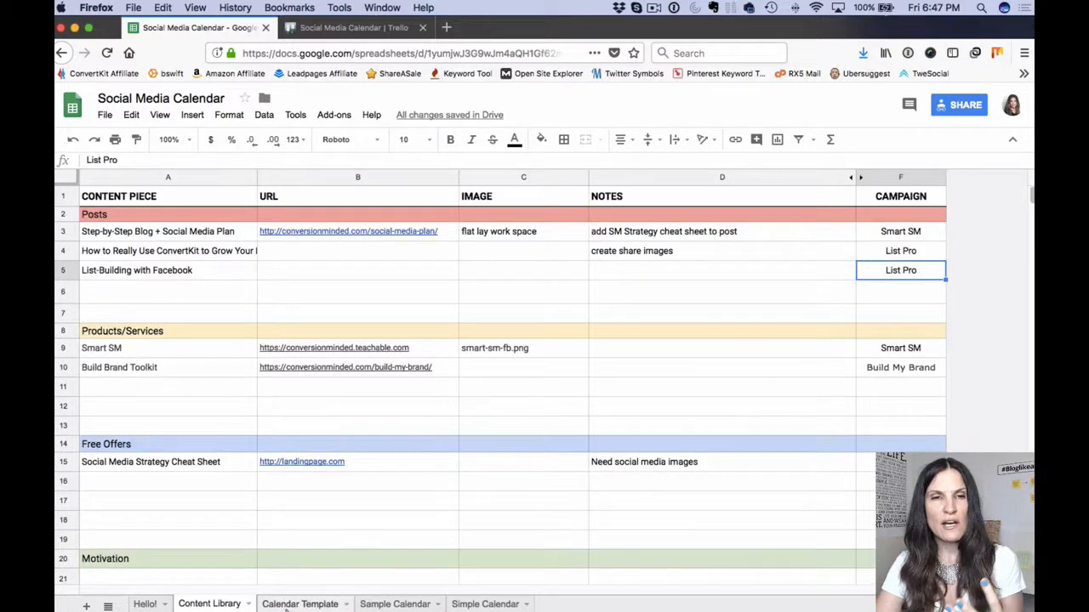
click(294, 605)
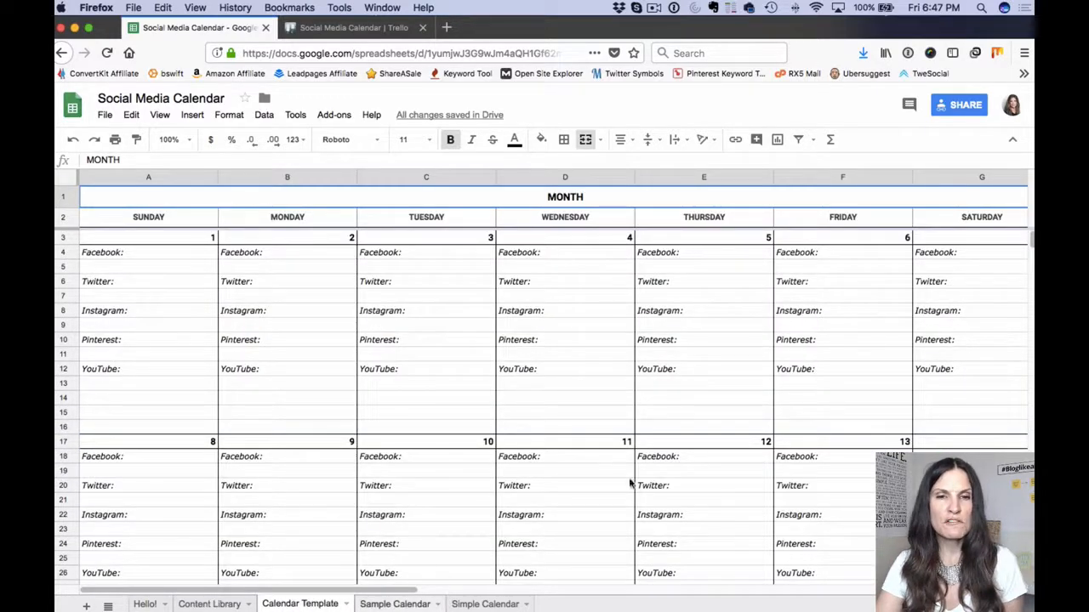
click(396, 604)
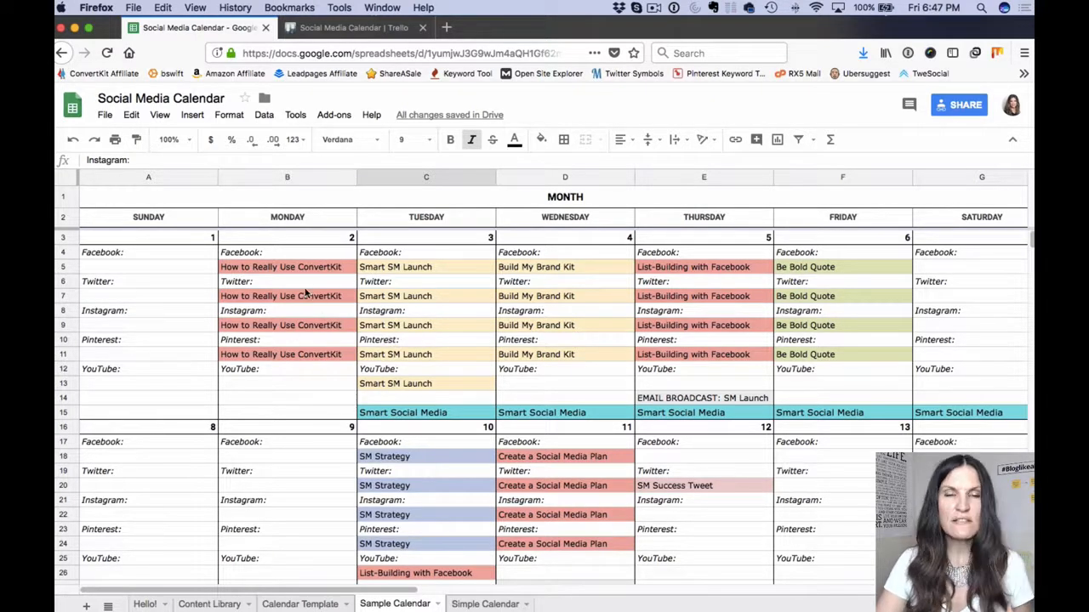
click(191, 604)
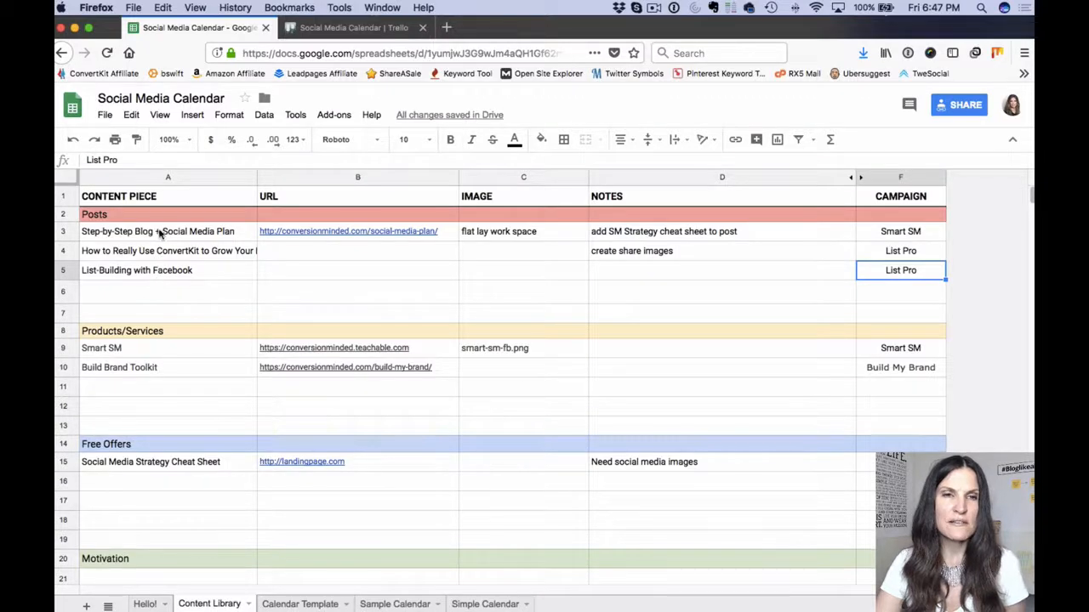
In the Sample Calendar, copy Tuesday the 3rd's Pinterest and YouTube block, clear those cells, and paste the block back
click(395, 604)
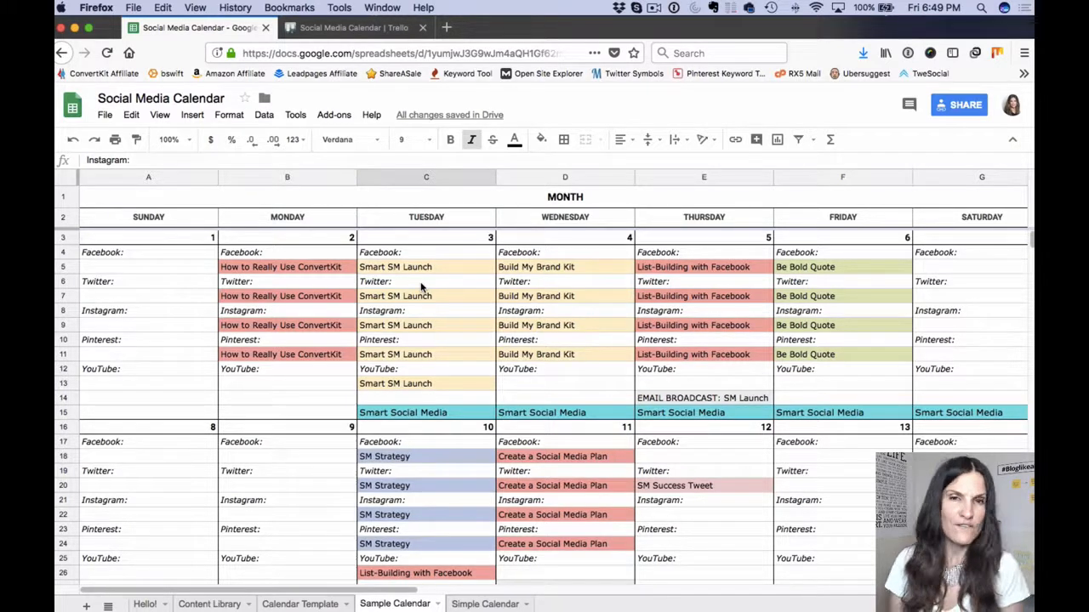
drag(400, 383, 391, 337)
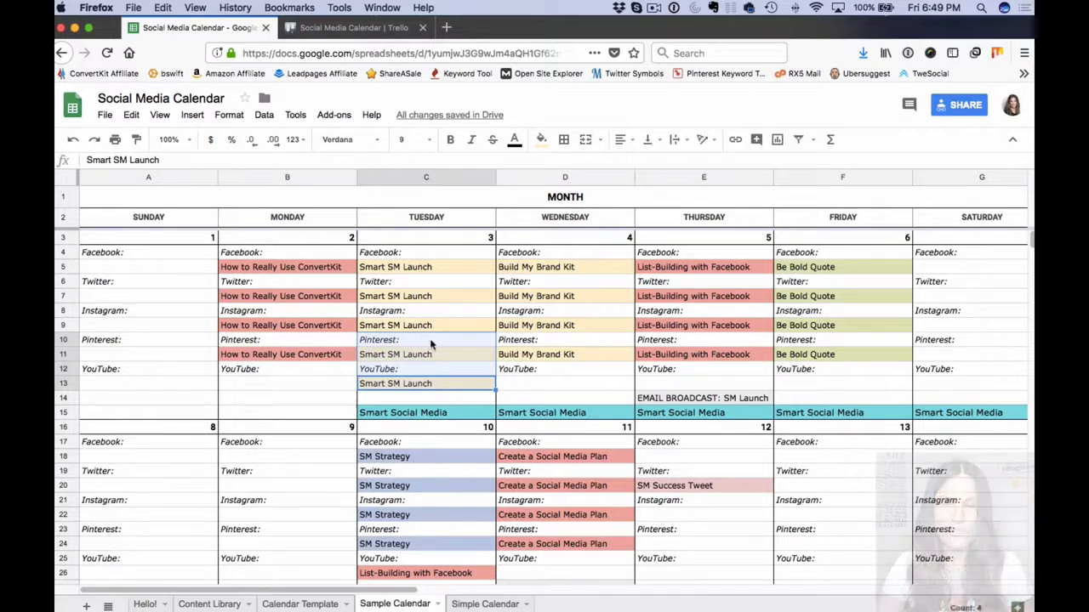
click(418, 343)
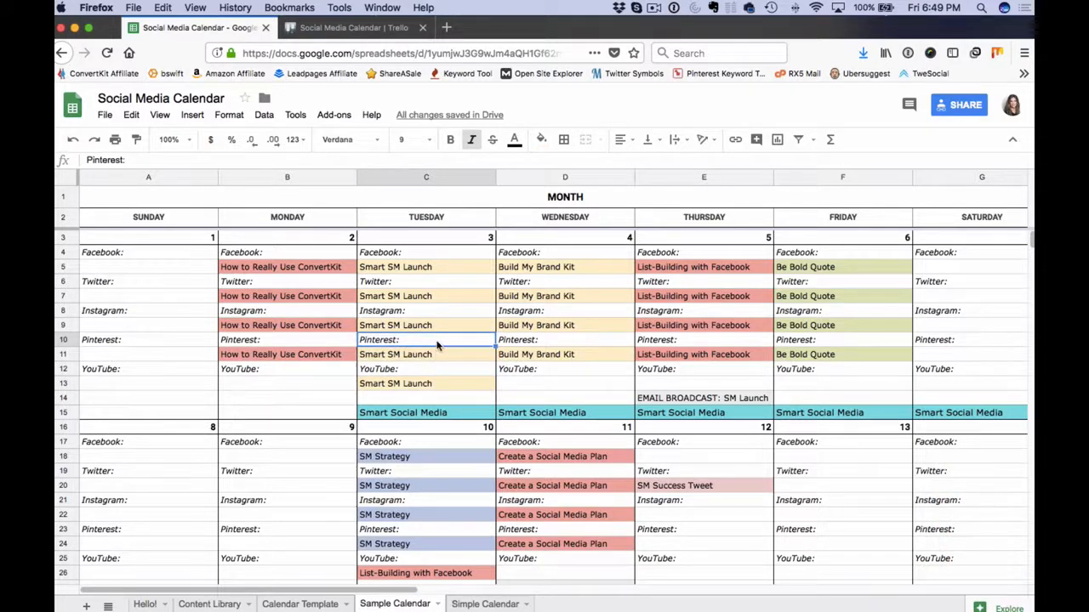
drag(438, 383, 438, 345)
key(ctrl+c)
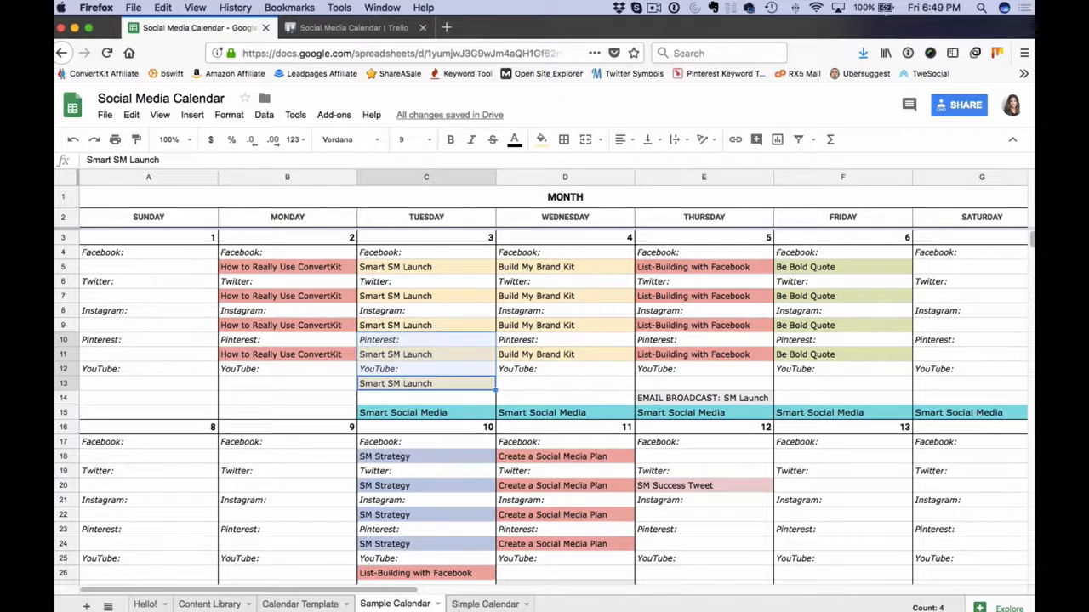
key(Delete)
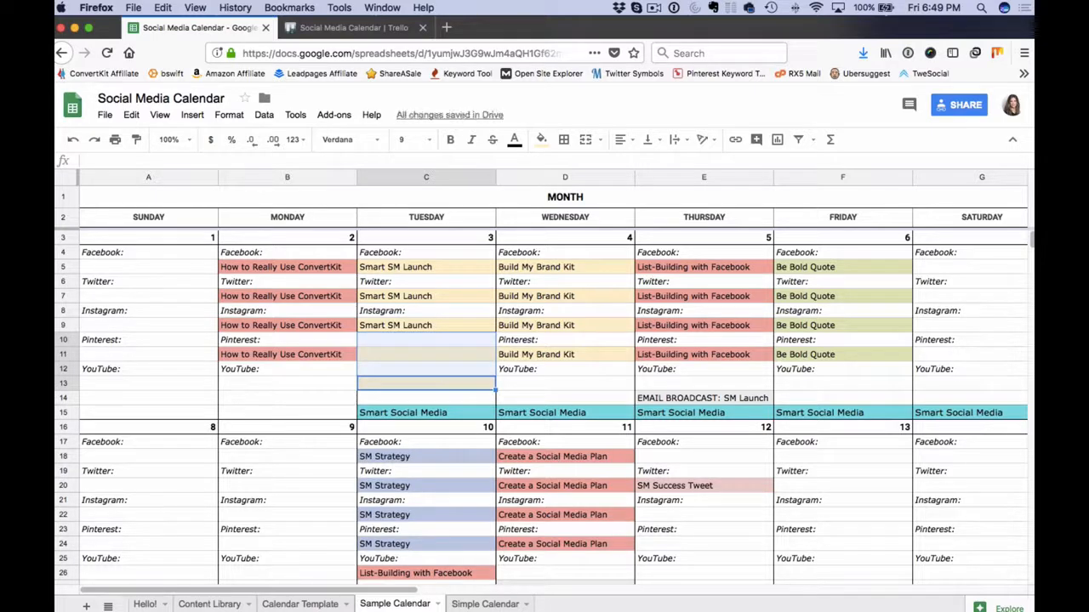
key(ctrl+v)
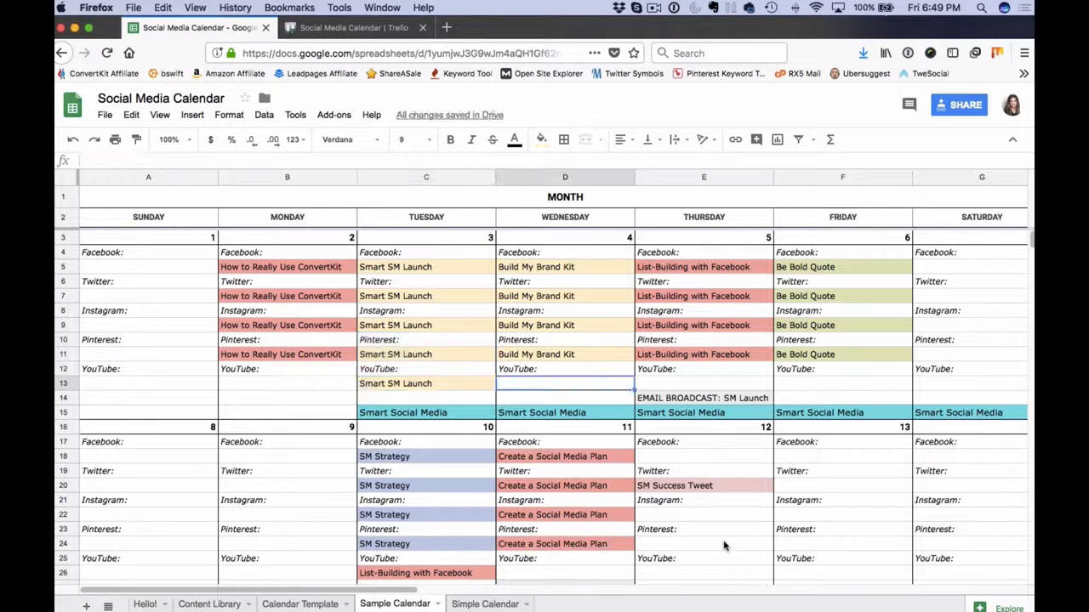
click(671, 400)
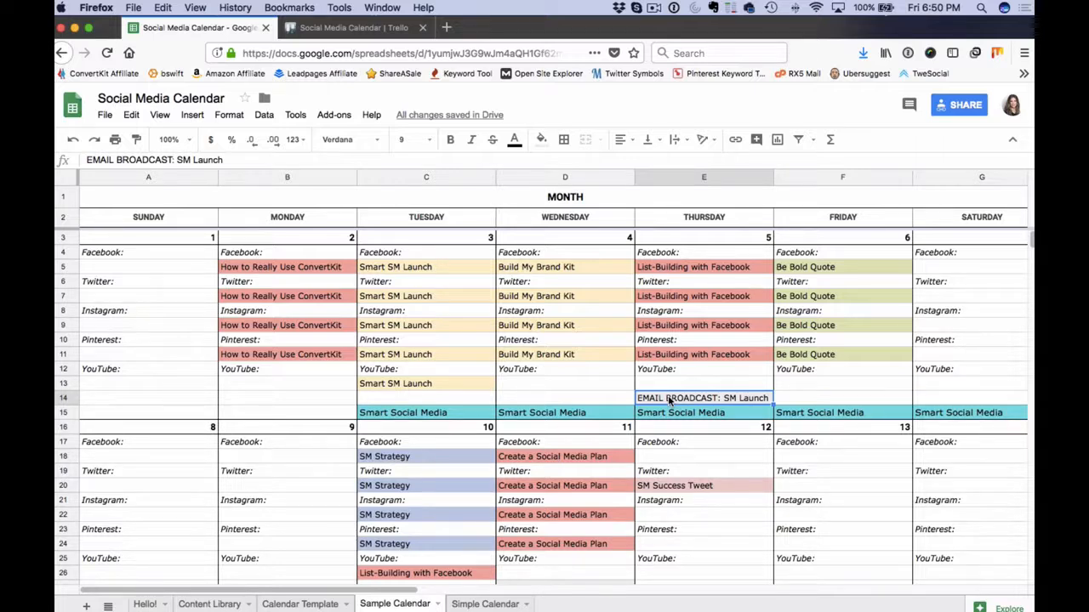
click(445, 414)
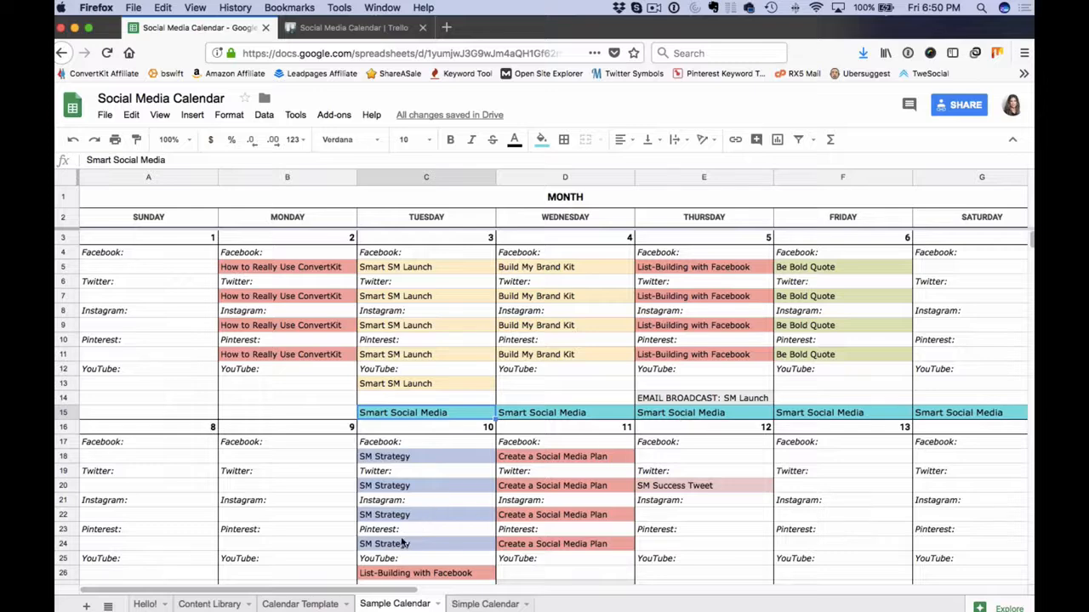
scroll(803, 549, down, 2)
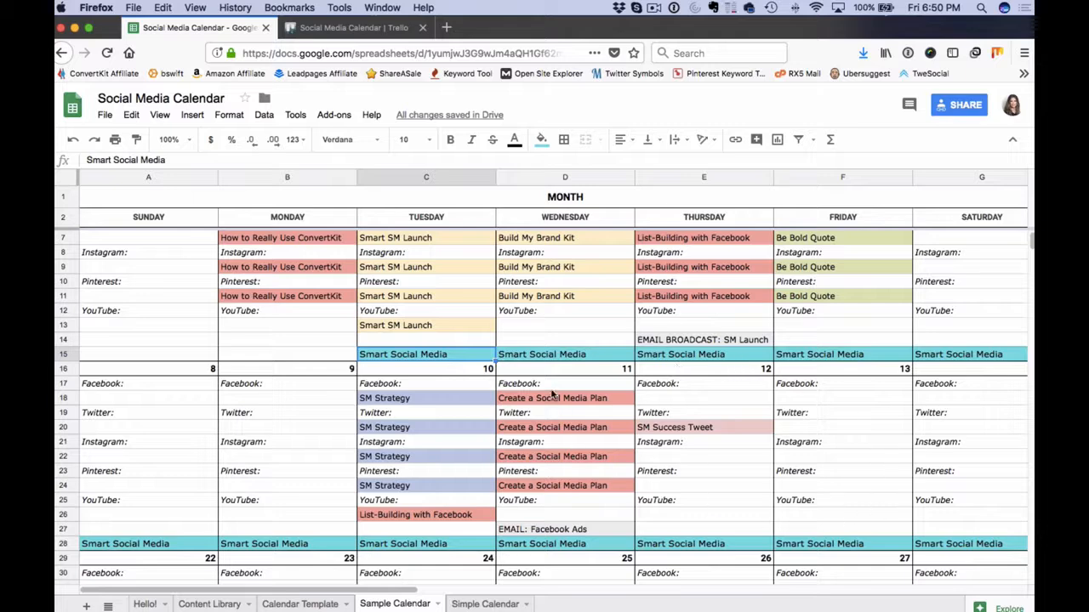
scroll(551, 393, up, 2)
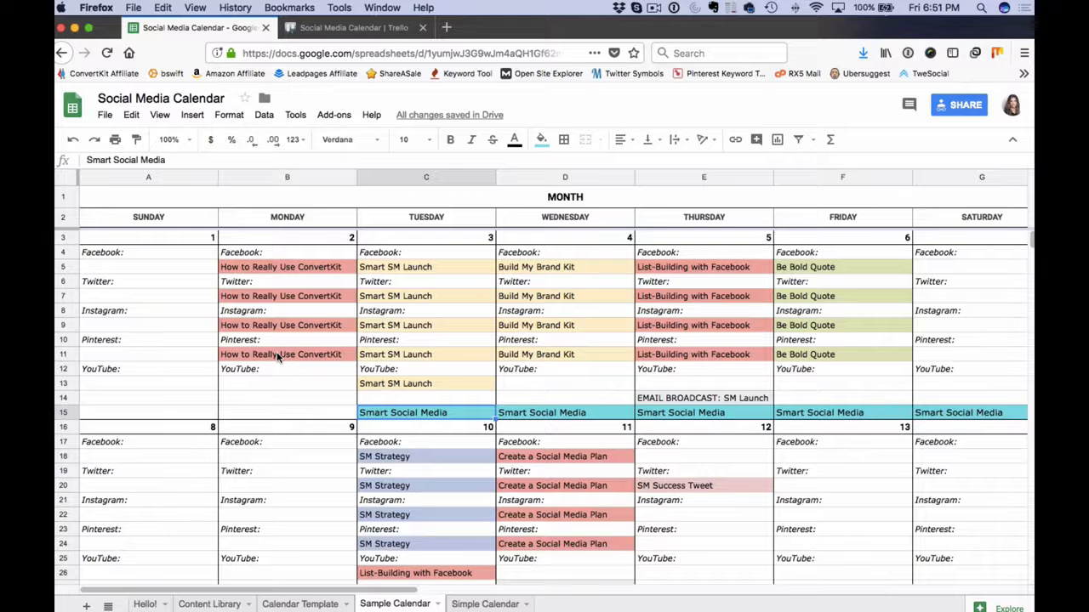
click(473, 605)
click(485, 605)
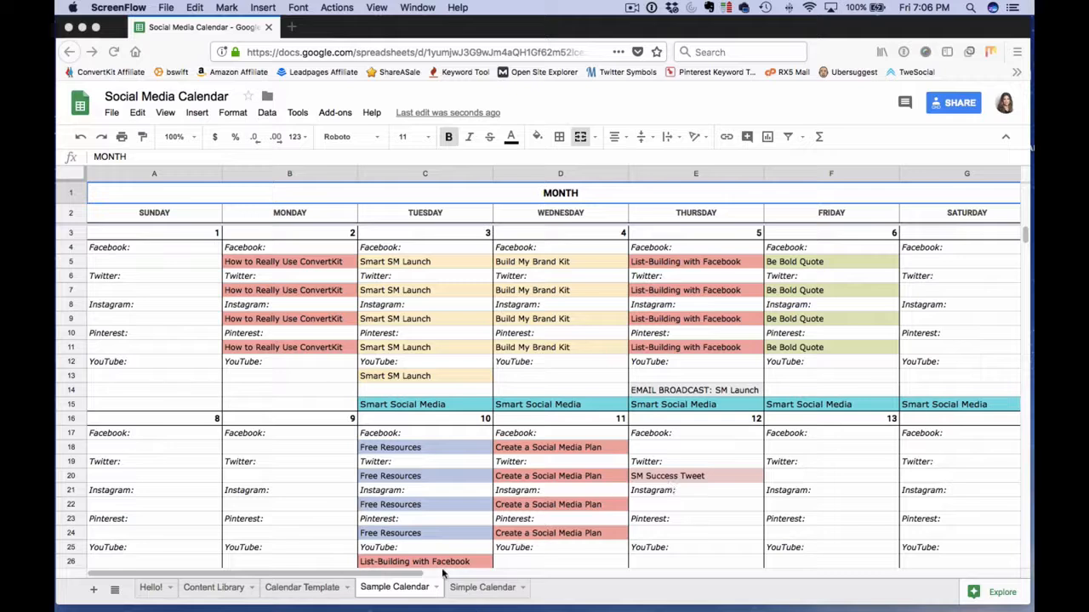
Look through the calendar and Content Library sheets and read the usage instructions on the Hello! sheet
click(396, 588)
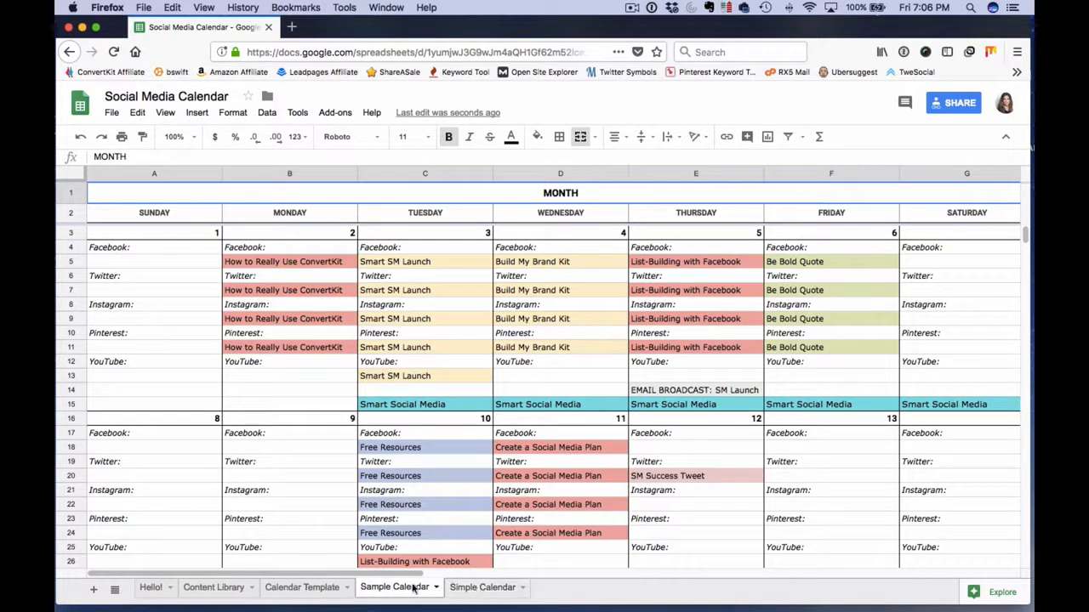
click(315, 589)
click(224, 588)
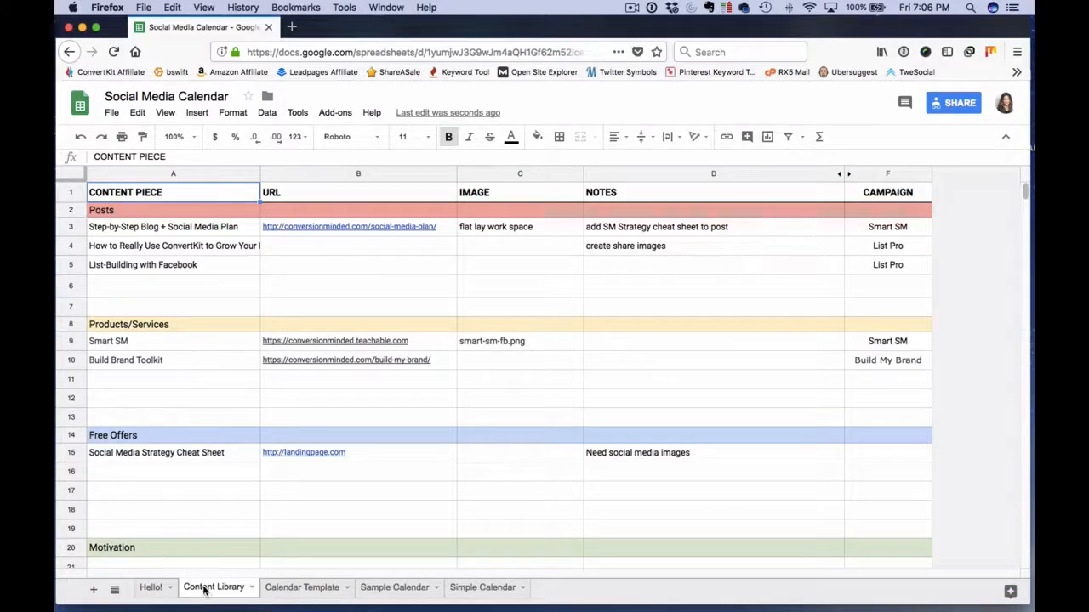
click(151, 588)
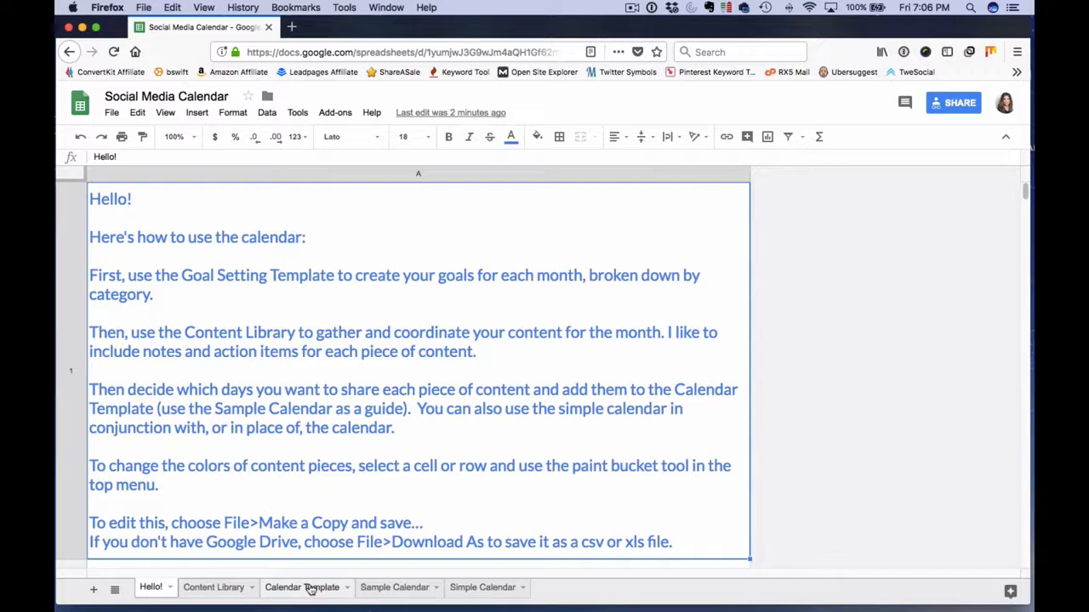
Duplicate the Sample Calendar sheet and rename the copy as Test
click(402, 588)
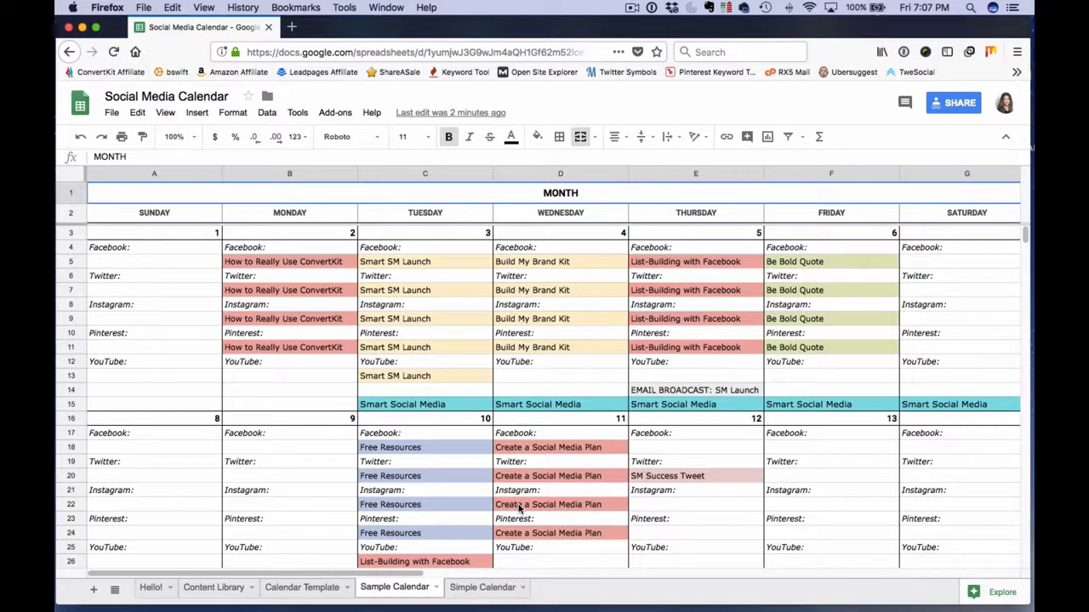
click(435, 588)
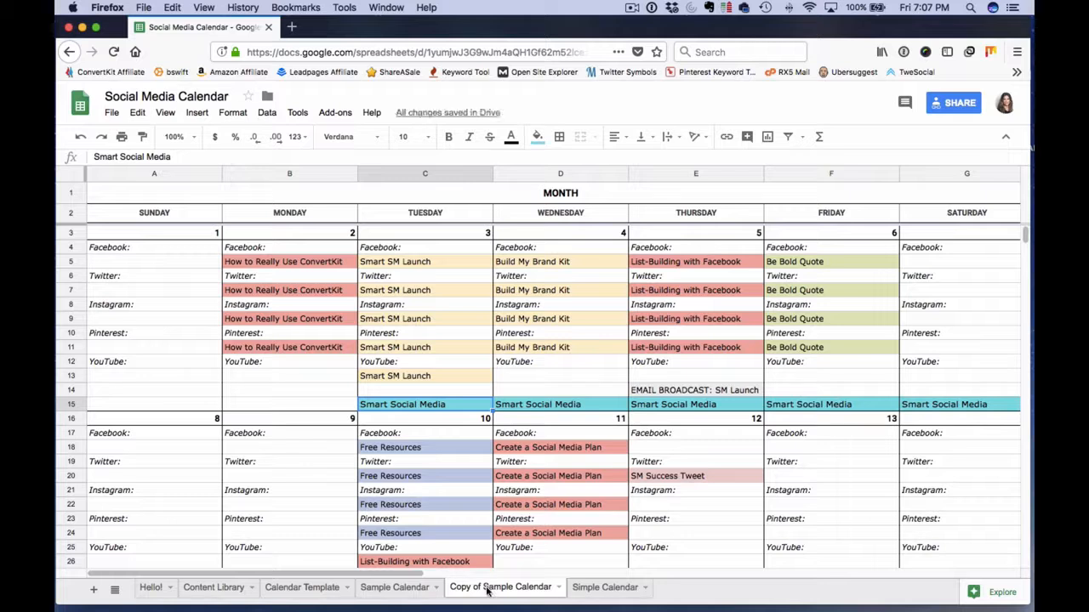
double_click(537, 594)
text(Test)
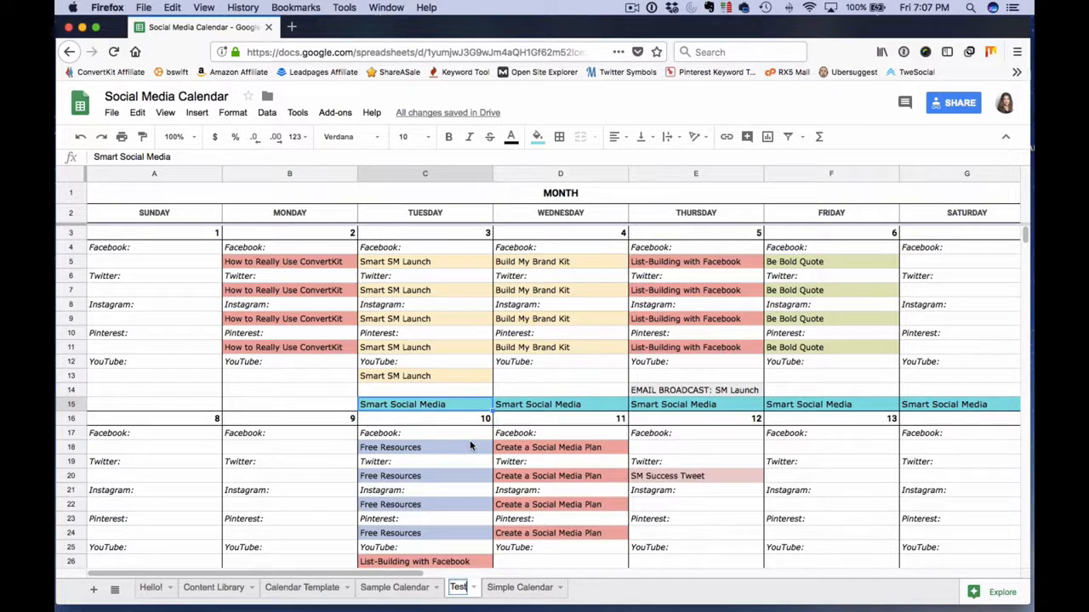
Compare the original Sample Calendar sheet with its Test copy
click(428, 585)
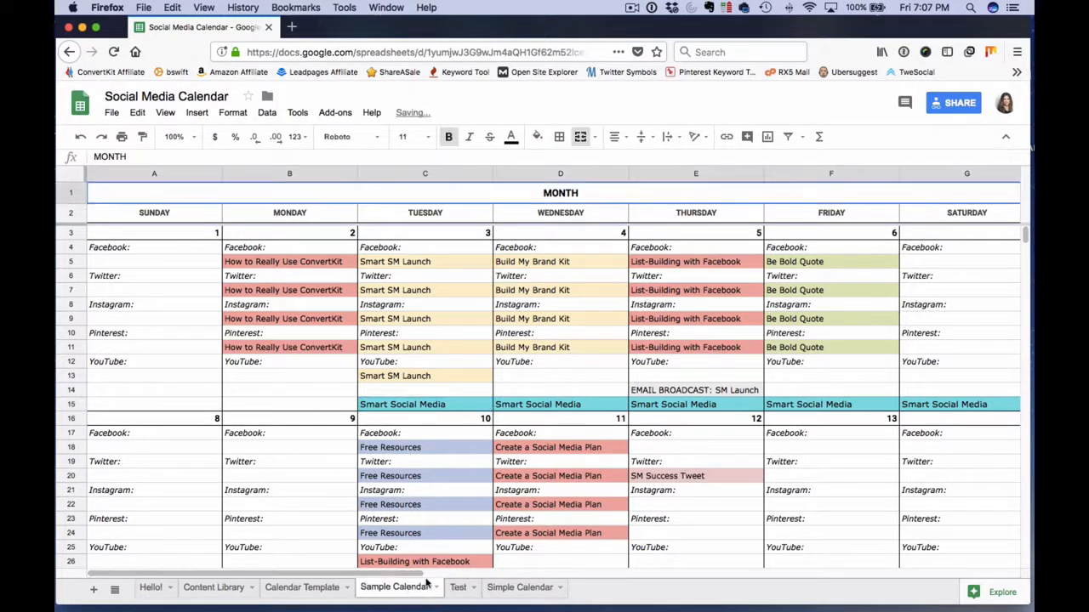
click(457, 587)
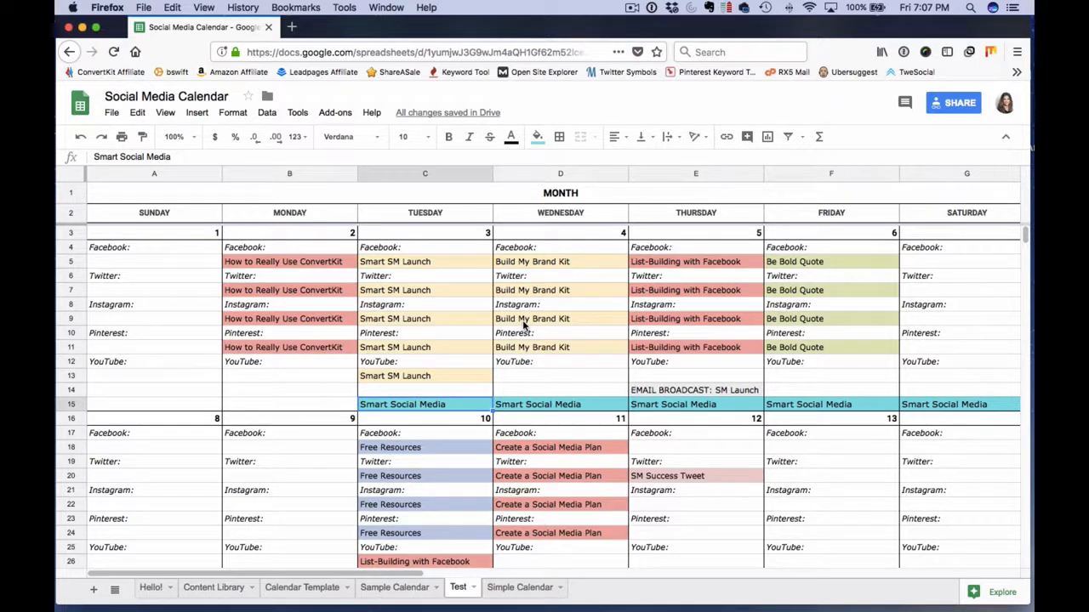
click(394, 587)
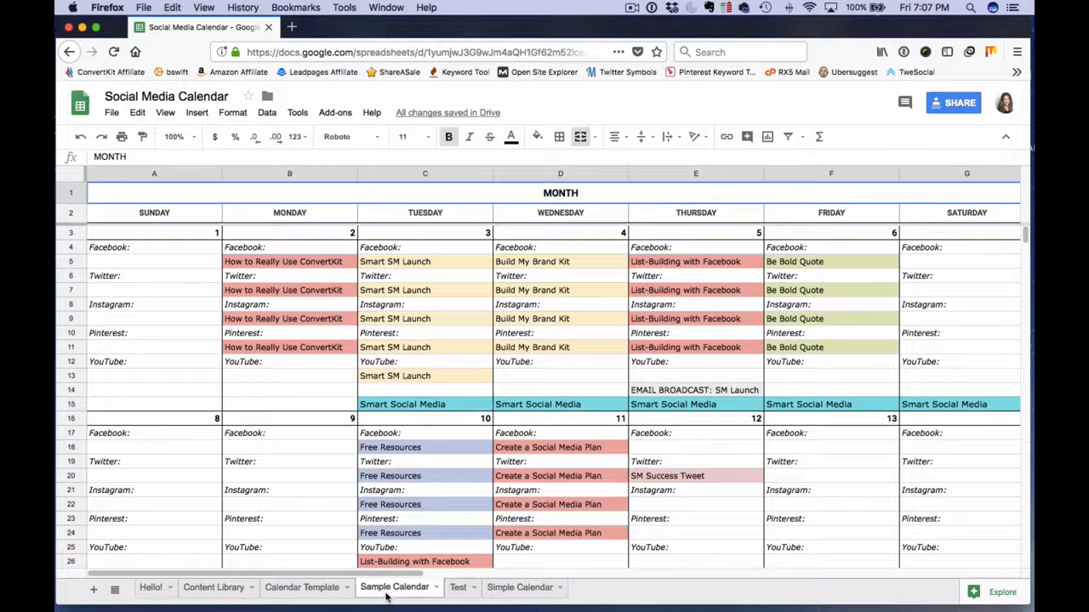
click(459, 587)
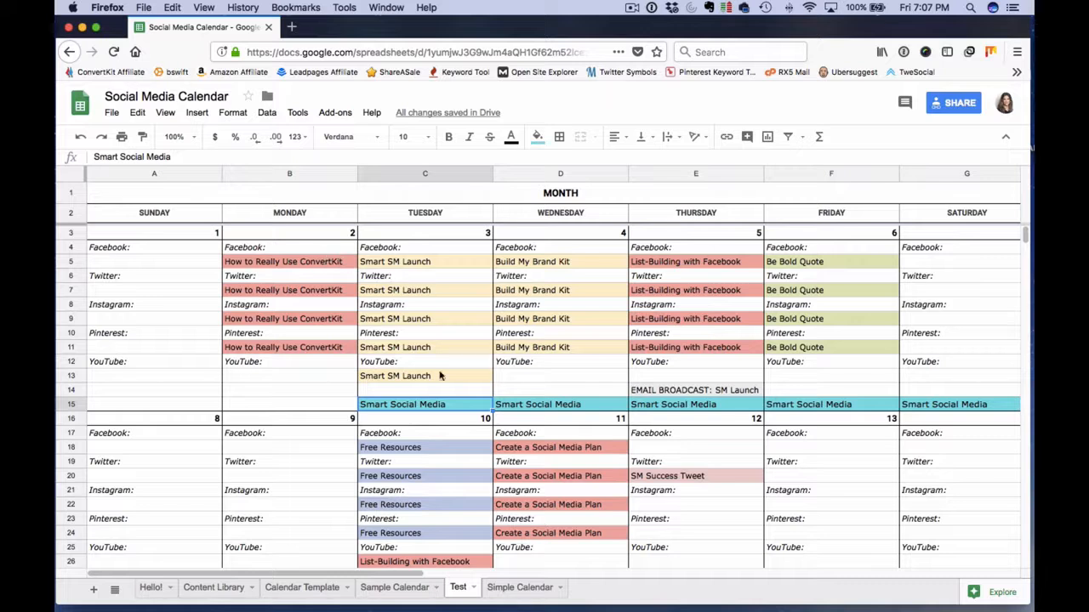
Review the spreadsheet's version history and view the Sample Calendar sheet in the June 8, 6:53 PM version
click(112, 112)
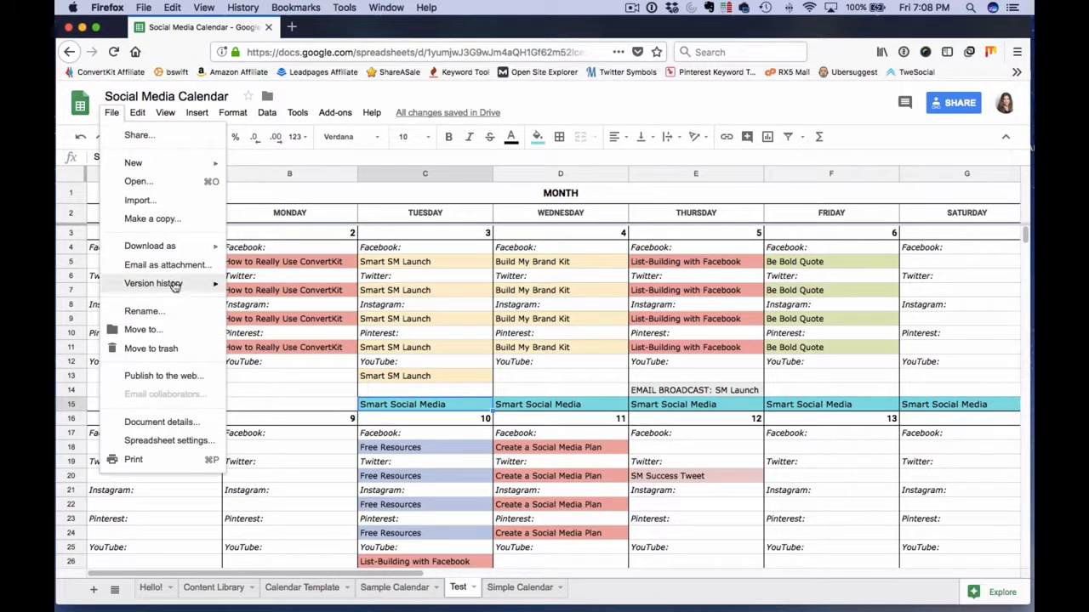
mouse_move(174, 285)
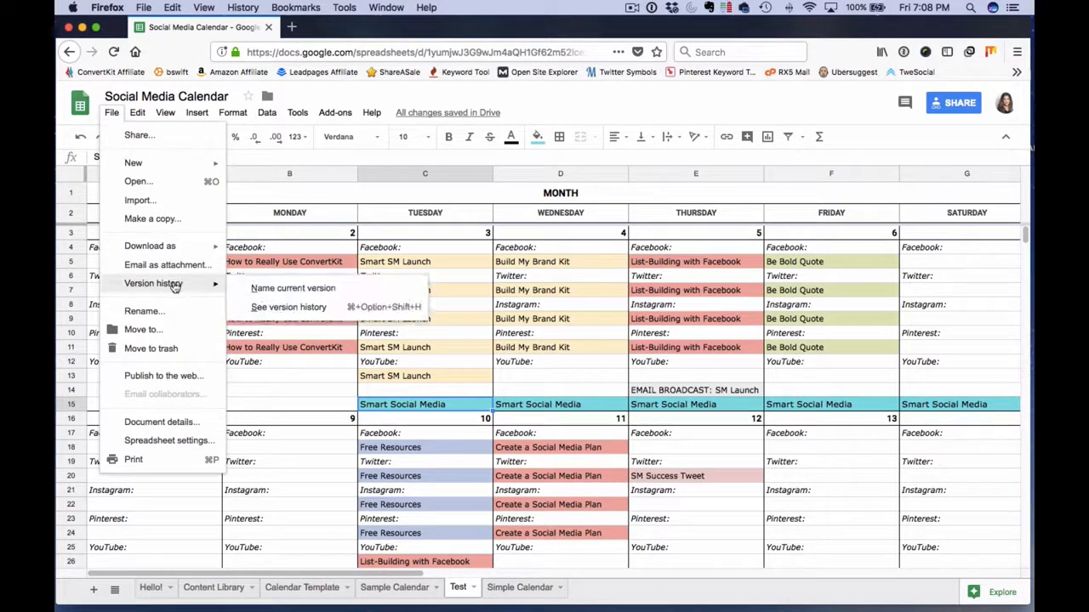
click(315, 307)
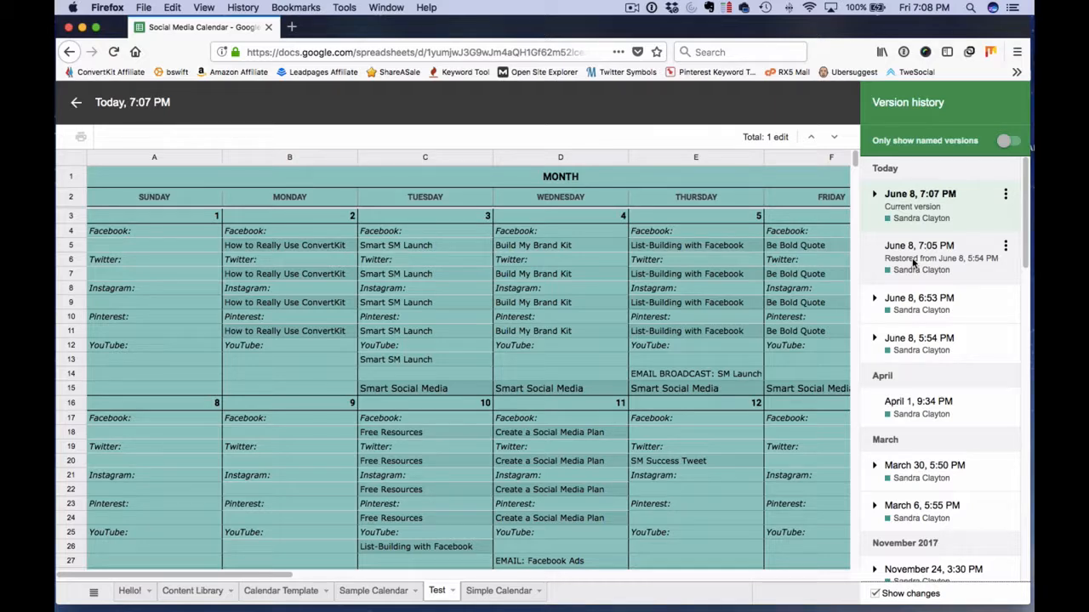
click(898, 304)
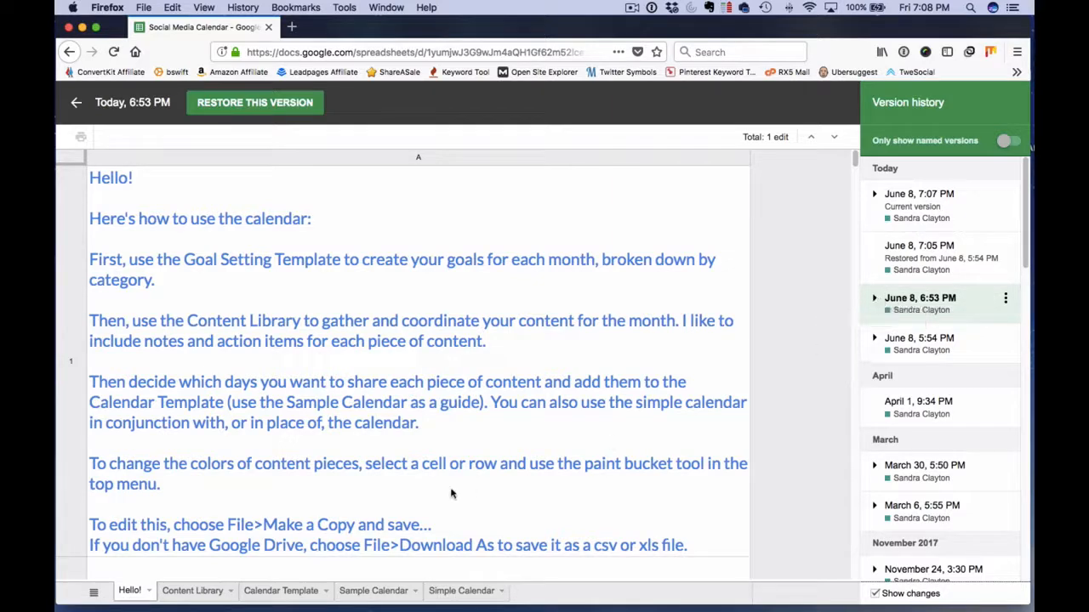
click(371, 590)
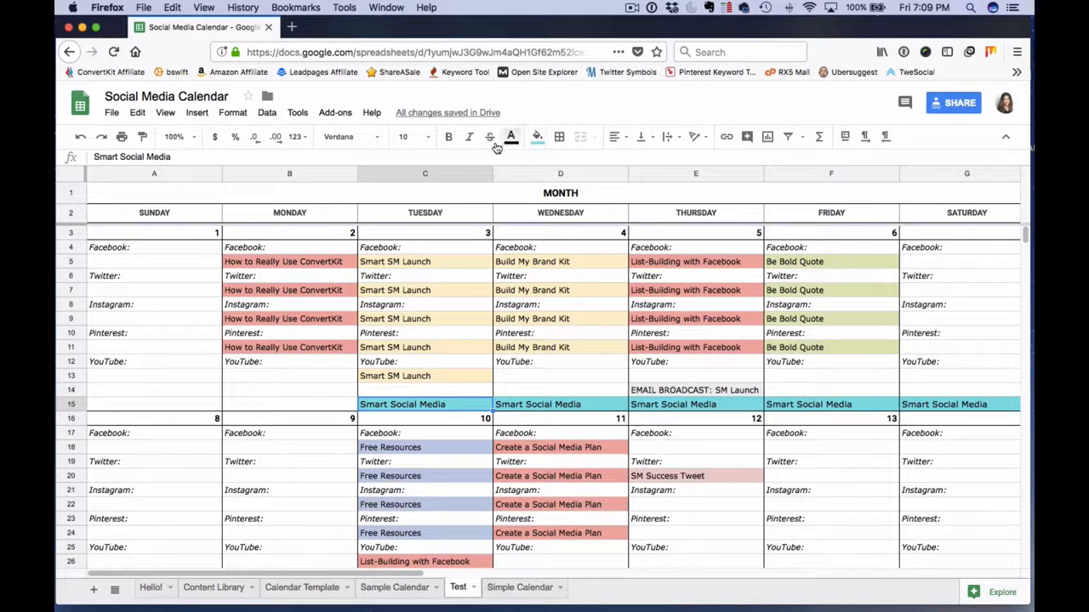
Bold Tuesday the 3rd's Facebook entry in cell C5 of the Test sheet, and remove the bold again
click(399, 262)
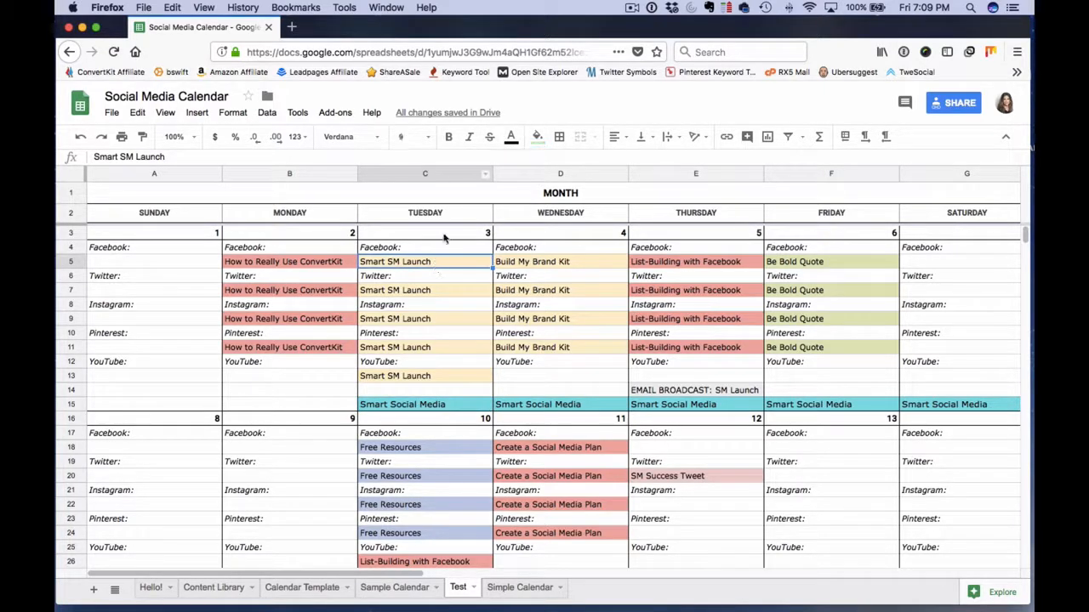
click(449, 137)
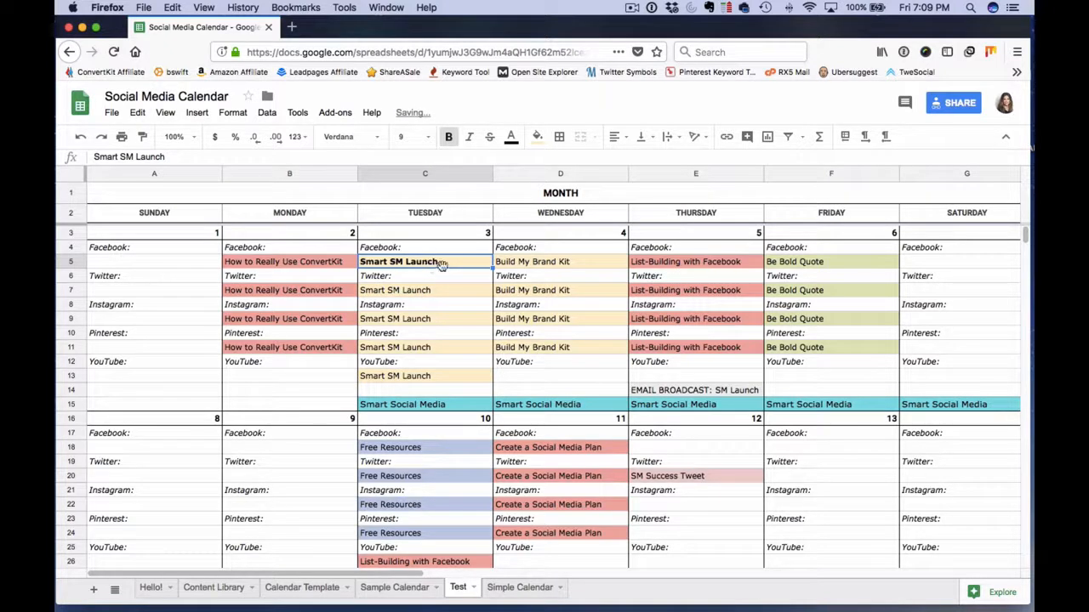
click(449, 138)
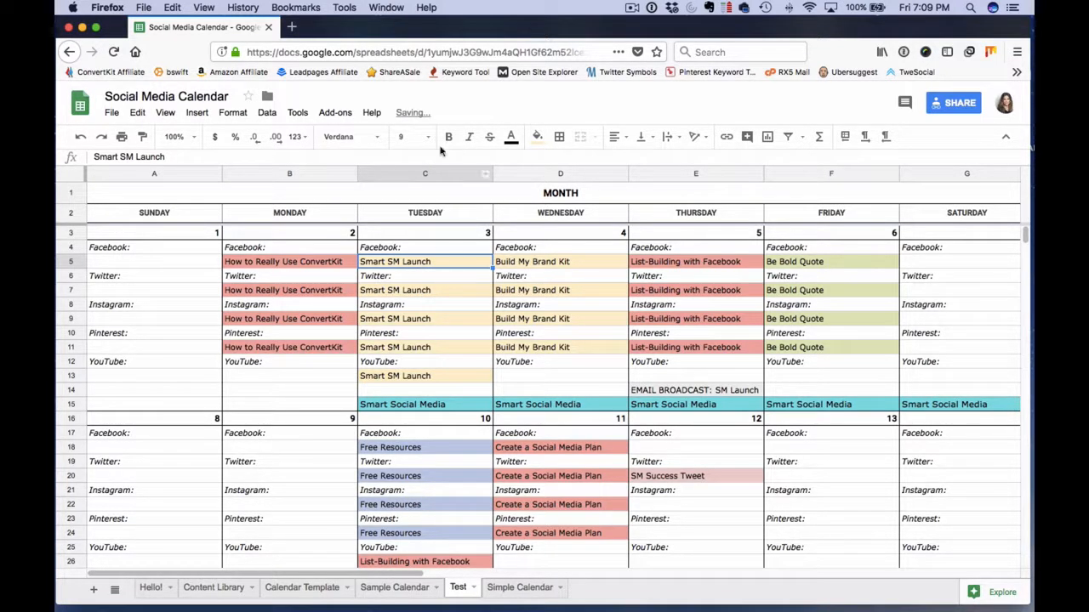
Look through the fonts available for Tuesday the 3rd's Facebook entry in cell C5
click(376, 139)
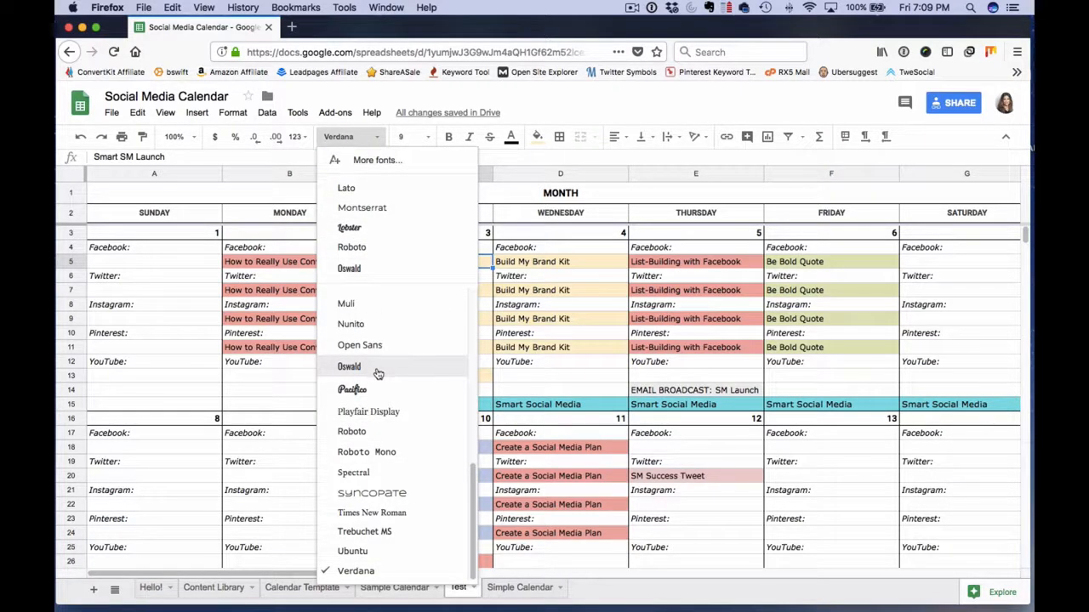
scroll(405, 455, up, 1)
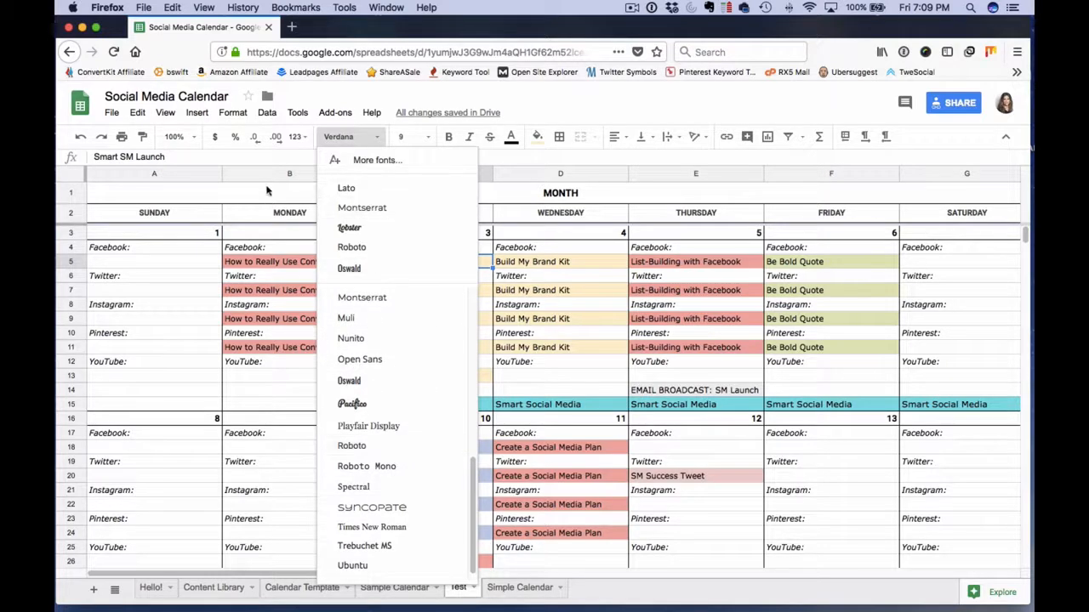
click(404, 453)
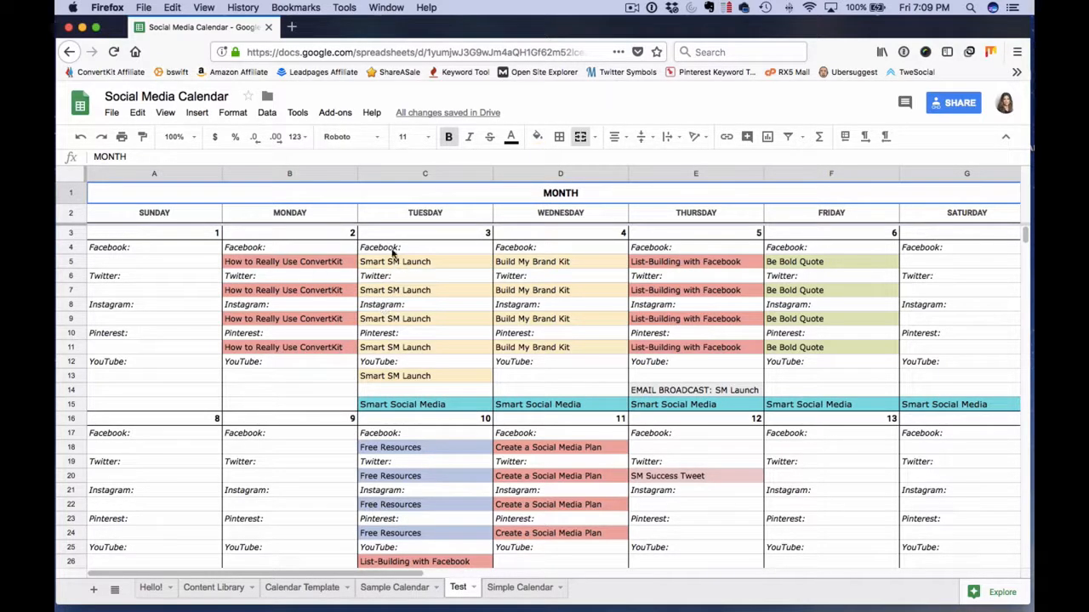
Turn italics off and back on for the Facebook label in cell C4
click(397, 251)
click(469, 138)
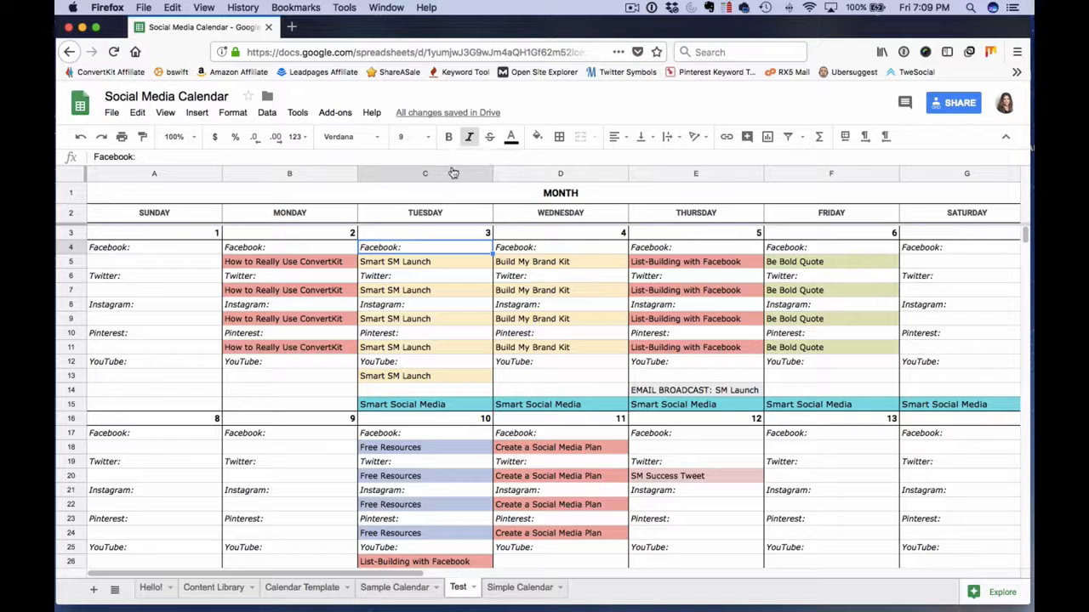
click(469, 137)
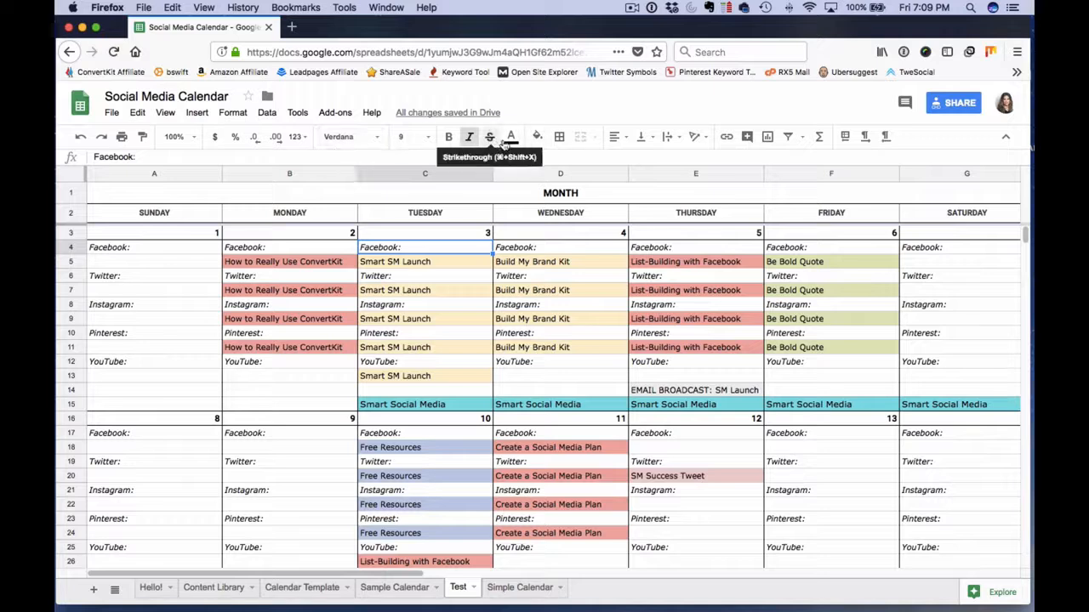
Colour the text of the Smart SM Launch entry in cell C5 bright green, and undo the change
click(409, 269)
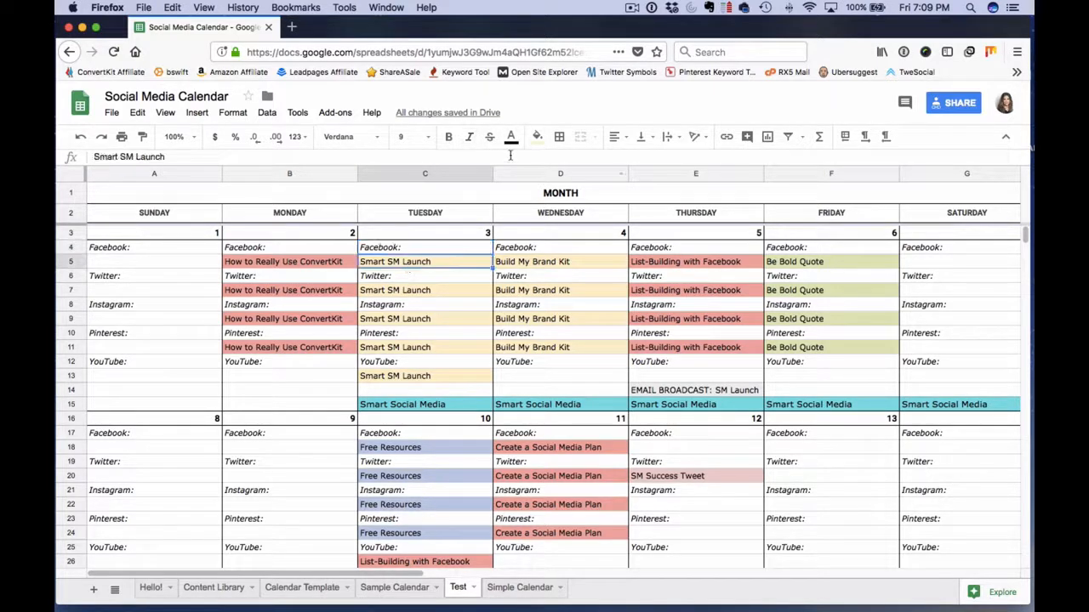
click(513, 141)
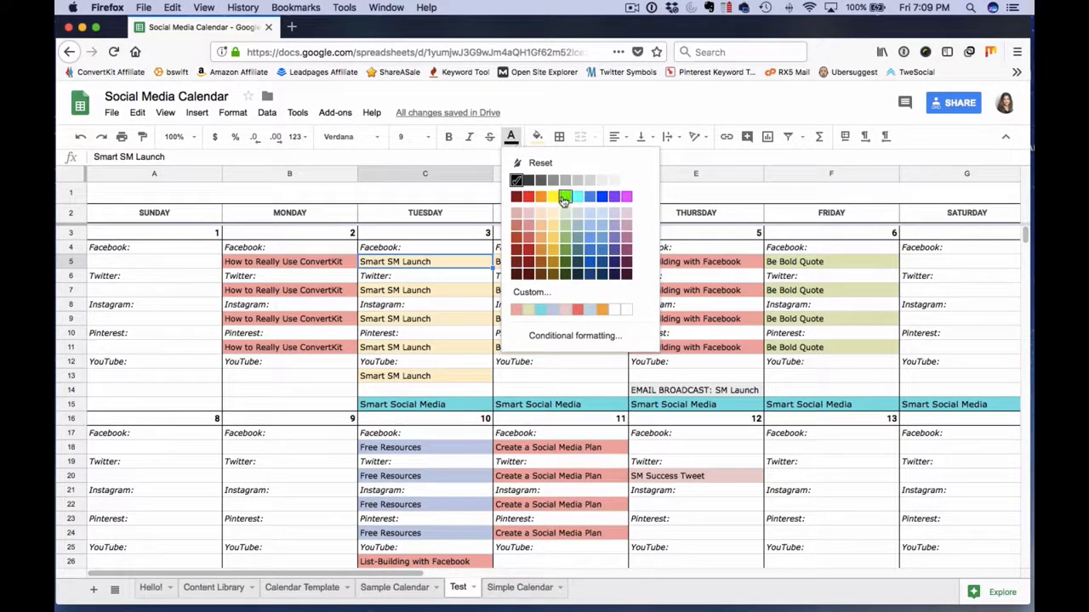
click(565, 197)
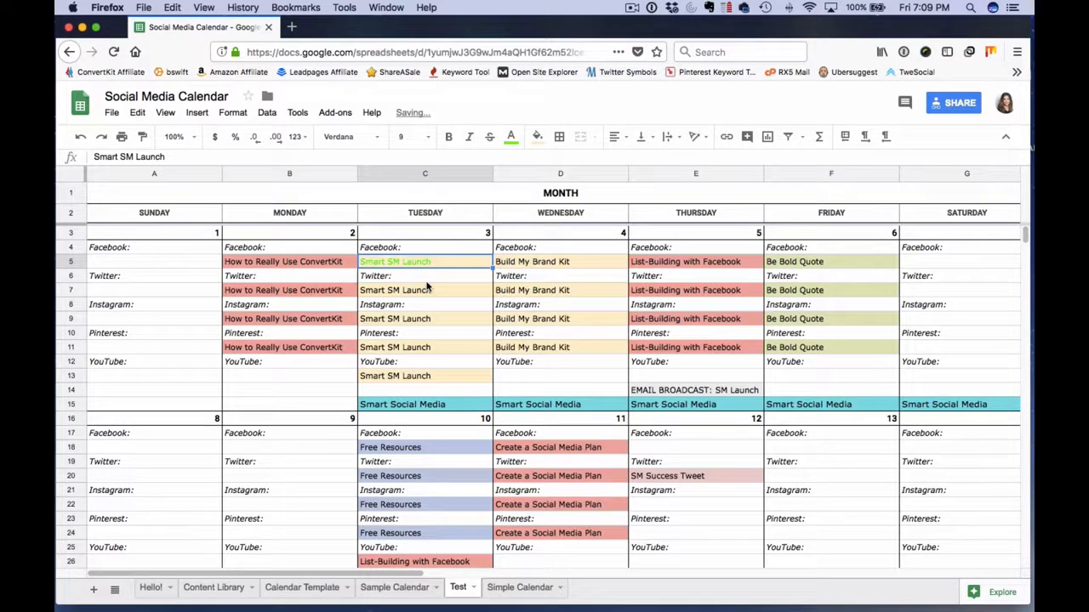
key(super+z)
Try custom text colours for cell C5, including hex #d8d8d8, and cancel without applying one
click(515, 140)
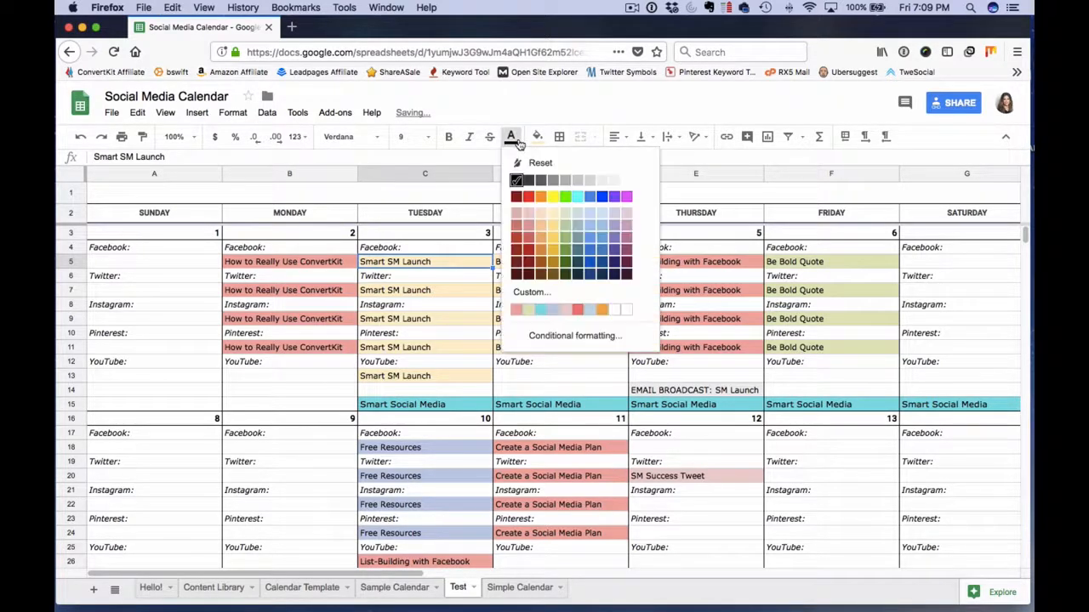
click(522, 294)
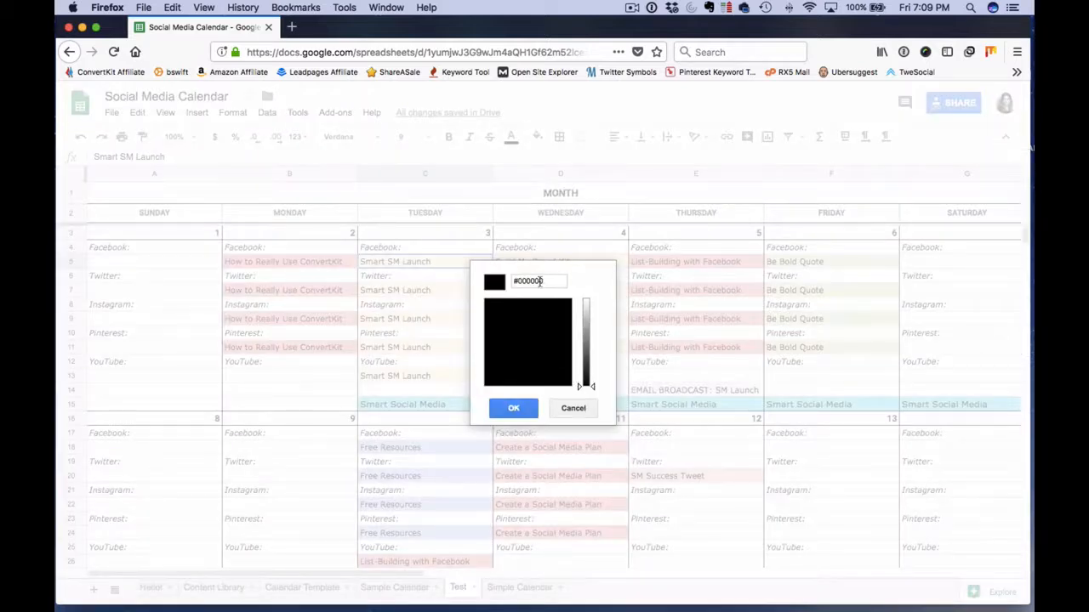
drag(548, 282, 513, 283)
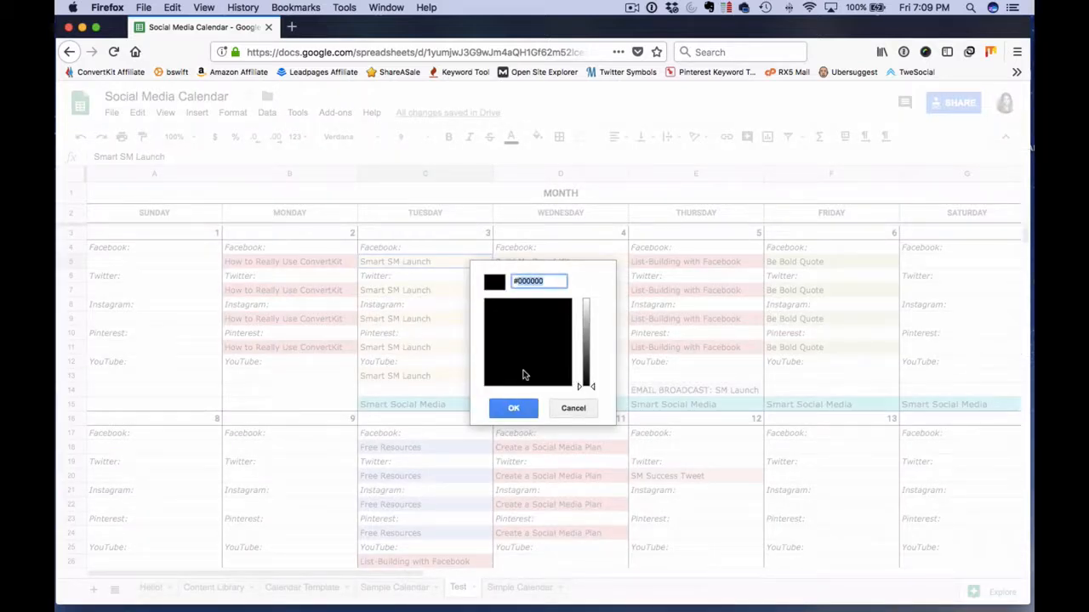
text(#d8d8d8)
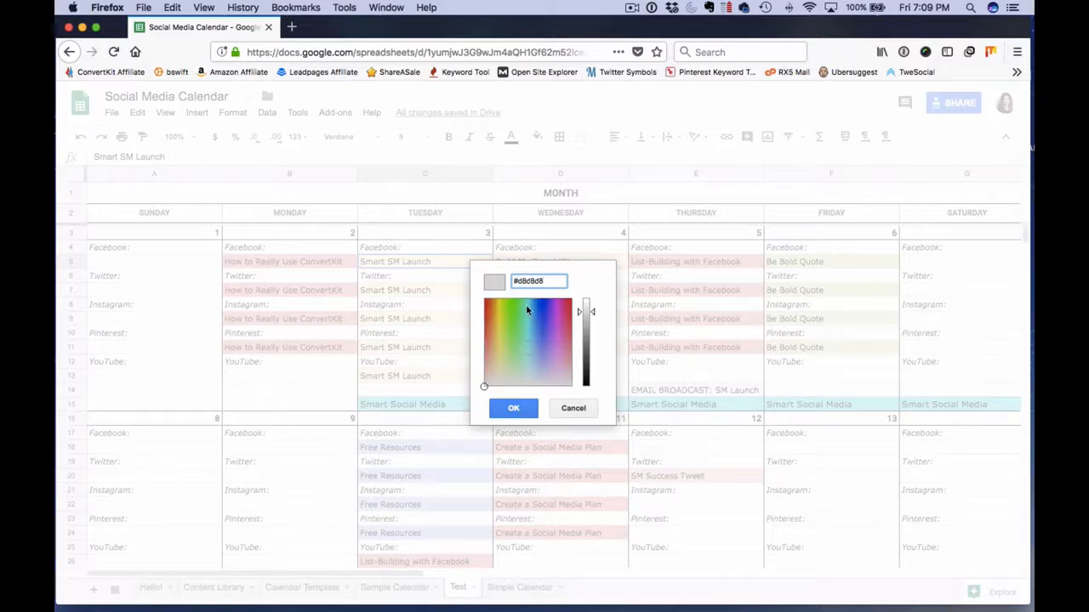
click(501, 358)
mouse_move(502, 353)
mouse_down()
mouse_move(532, 344)
mouse_move(526, 332)
mouse_up()
click(593, 314)
click(573, 409)
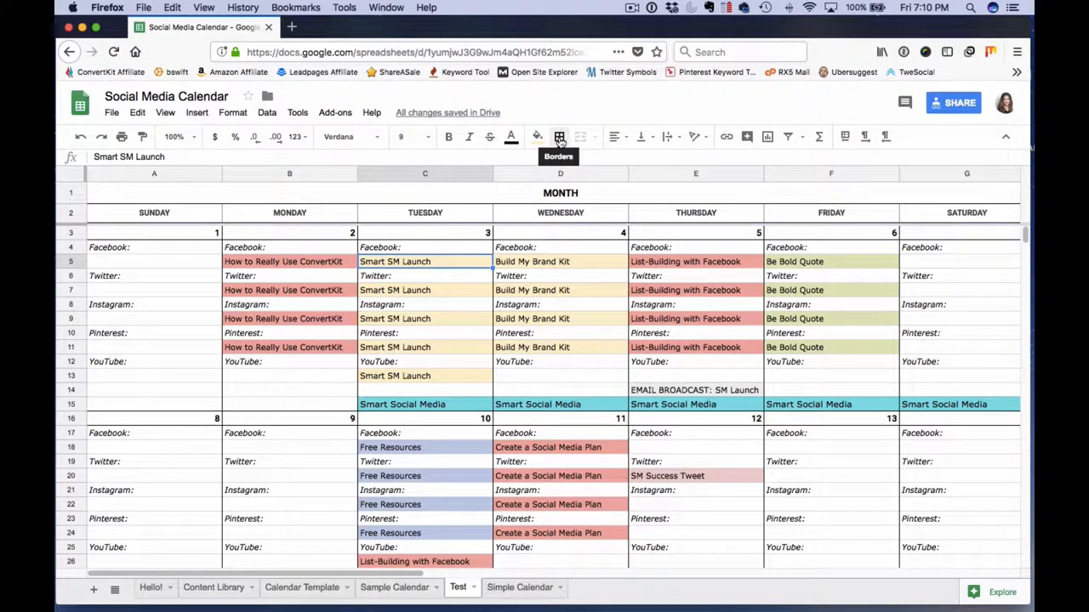
Remove all borders from the entire Tuesday column C on the Test sheet
key(Up)
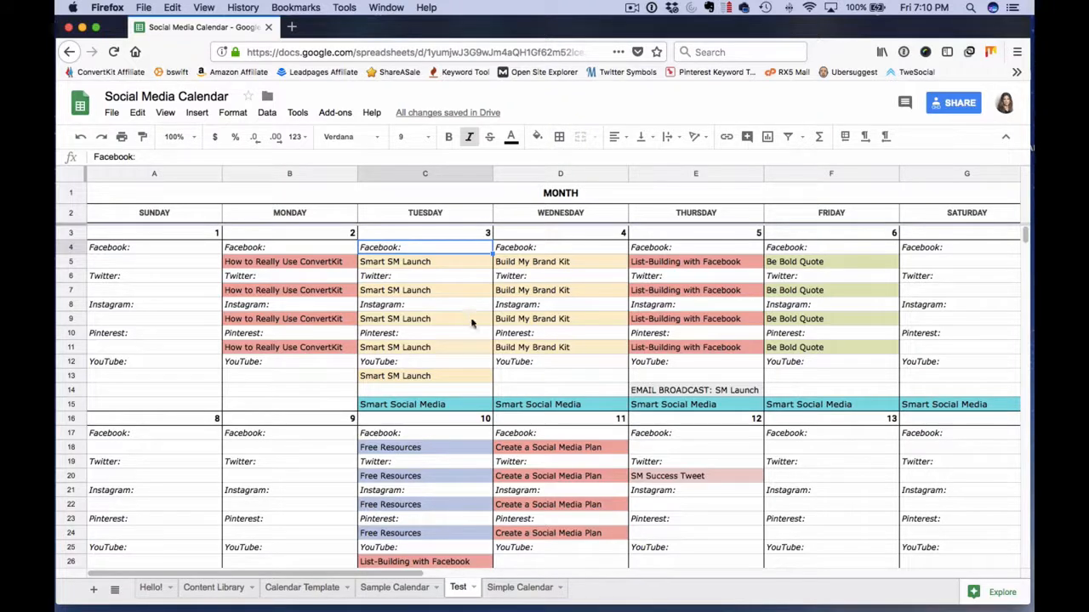
drag(464, 247, 456, 406)
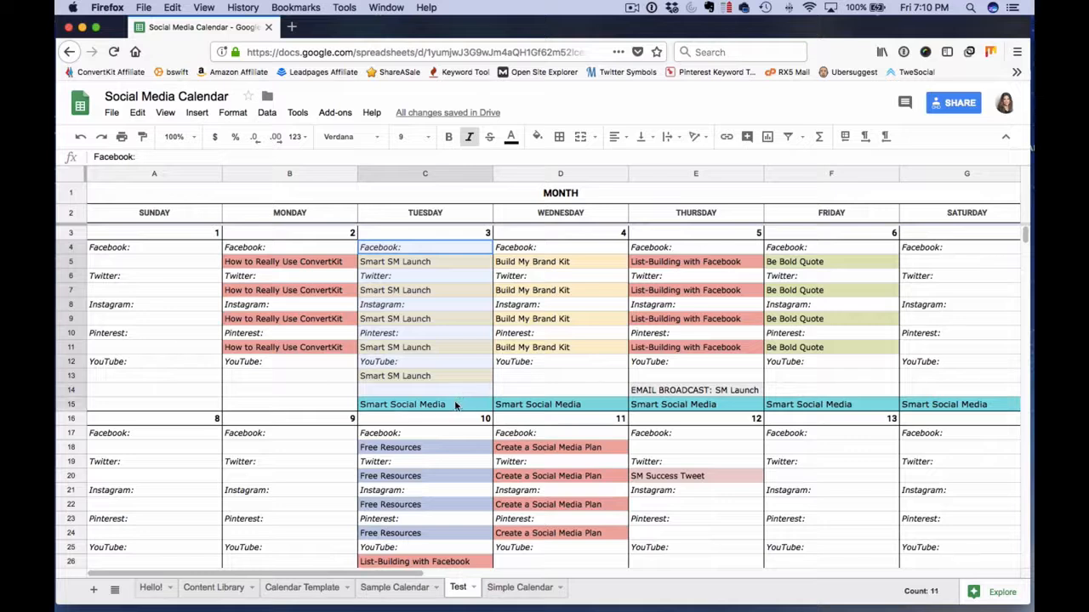
click(434, 214)
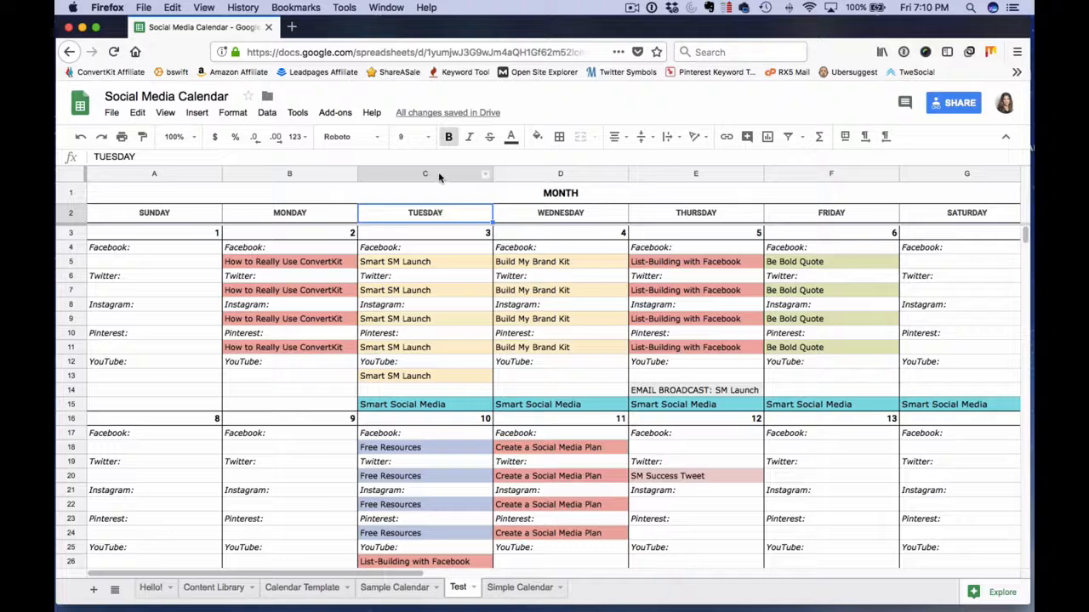
click(438, 174)
click(559, 137)
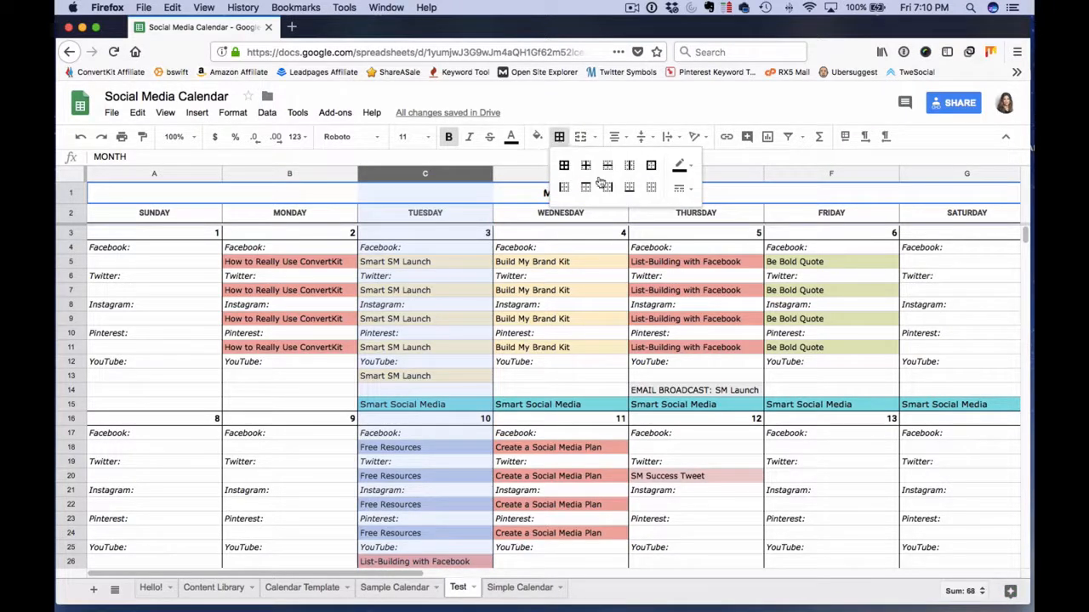
click(651, 188)
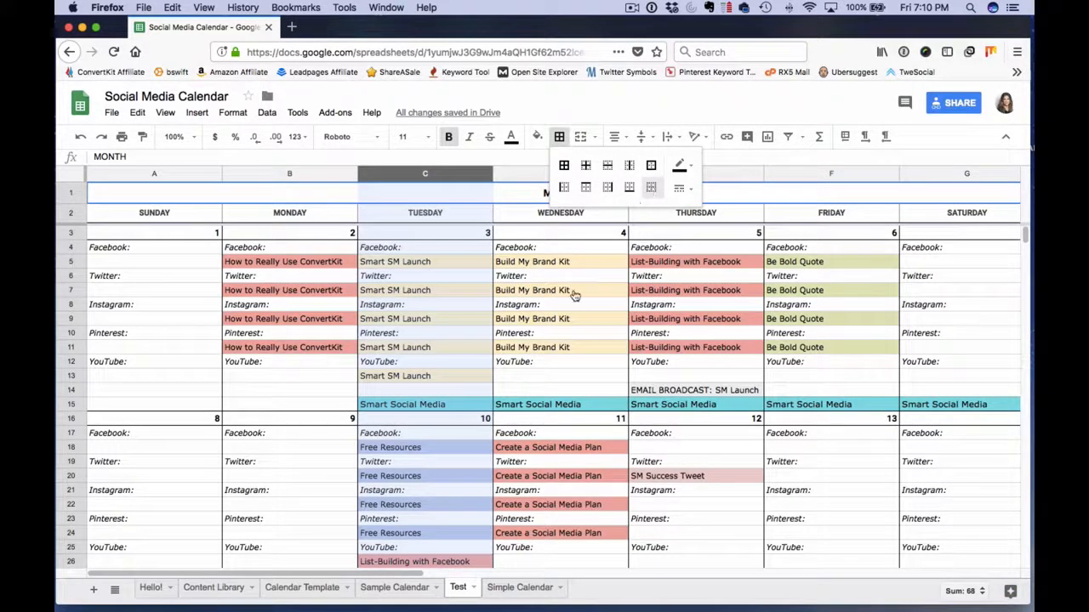
click(437, 292)
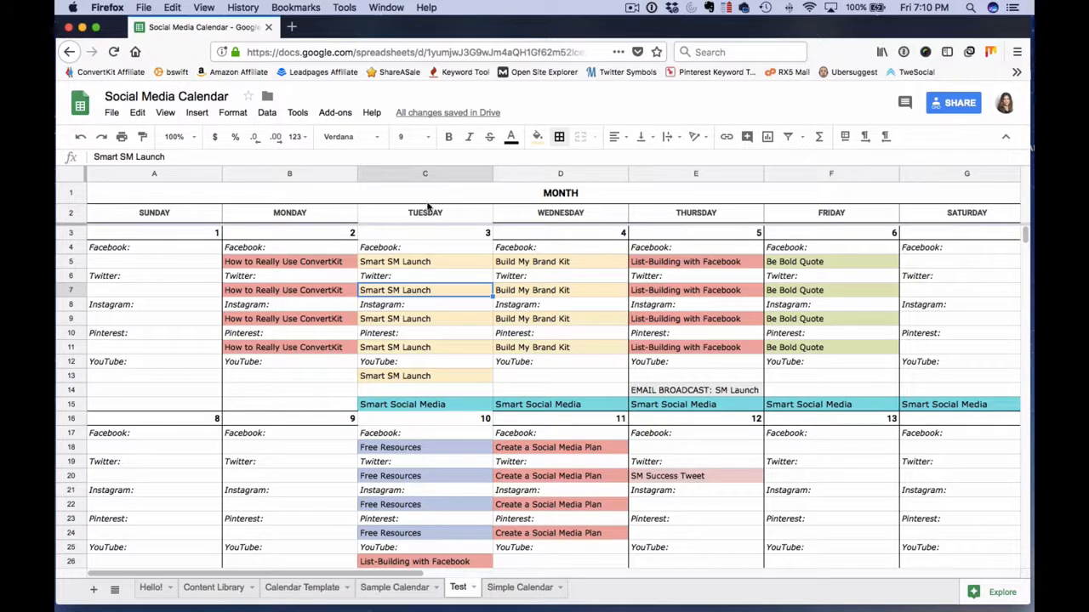
Add right and left borders to the entire Tuesday column C on the Test sheet
click(425, 173)
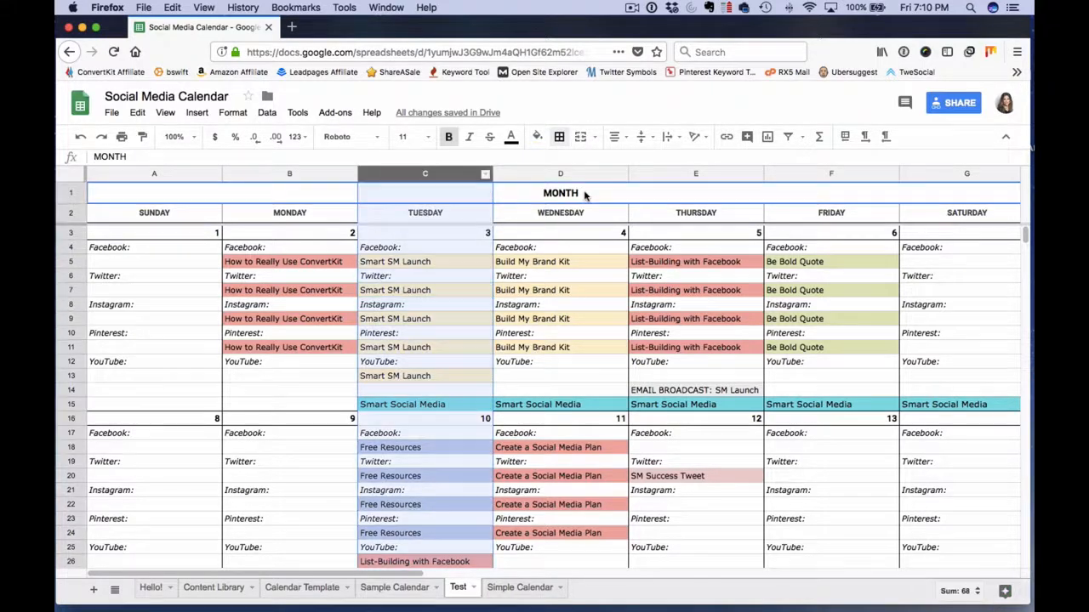
click(562, 140)
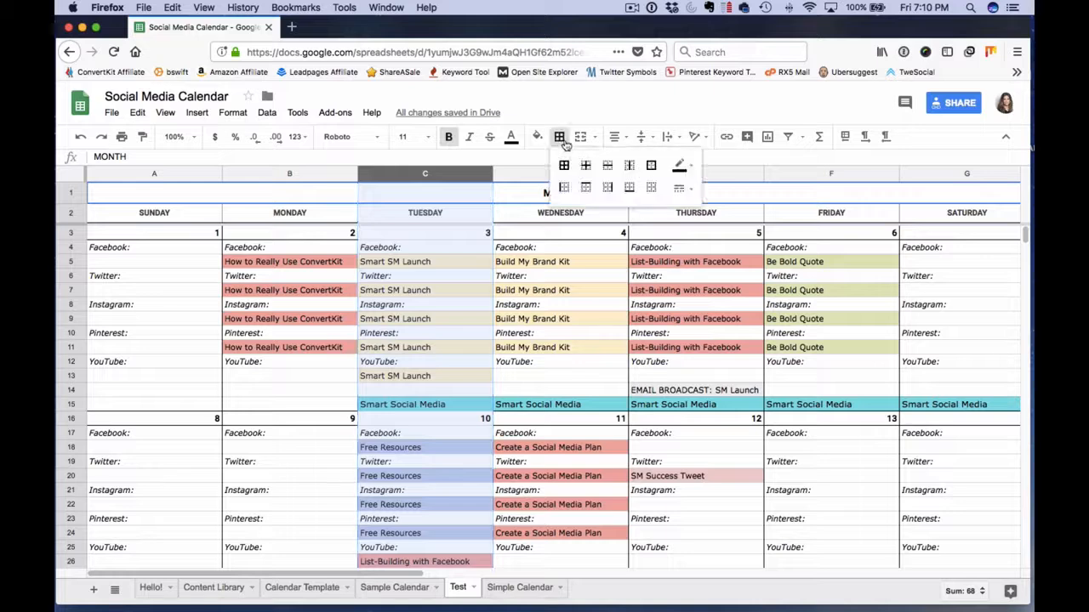
click(609, 189)
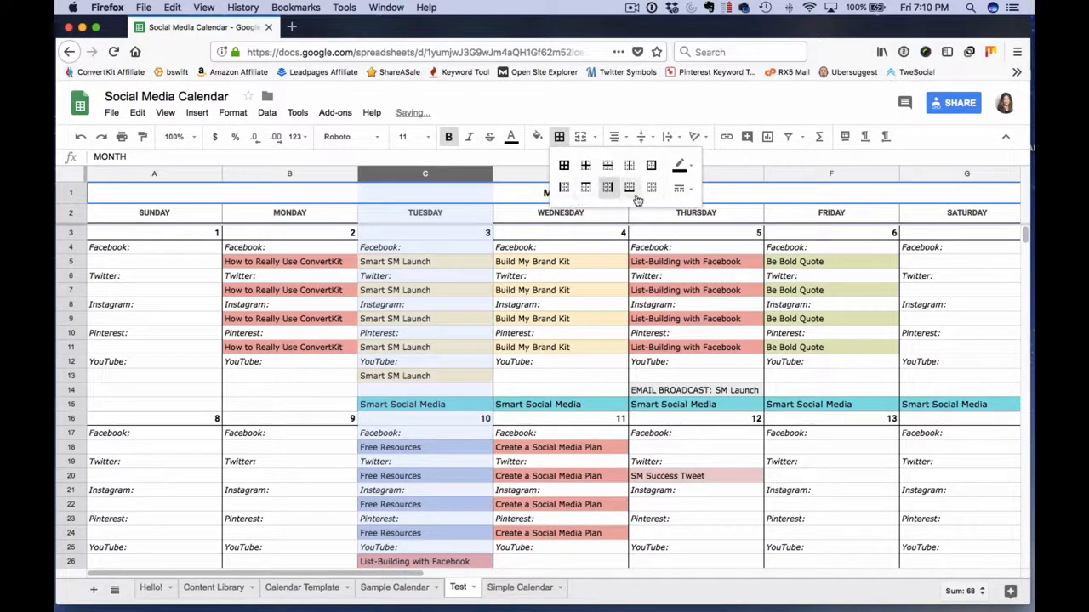
click(563, 188)
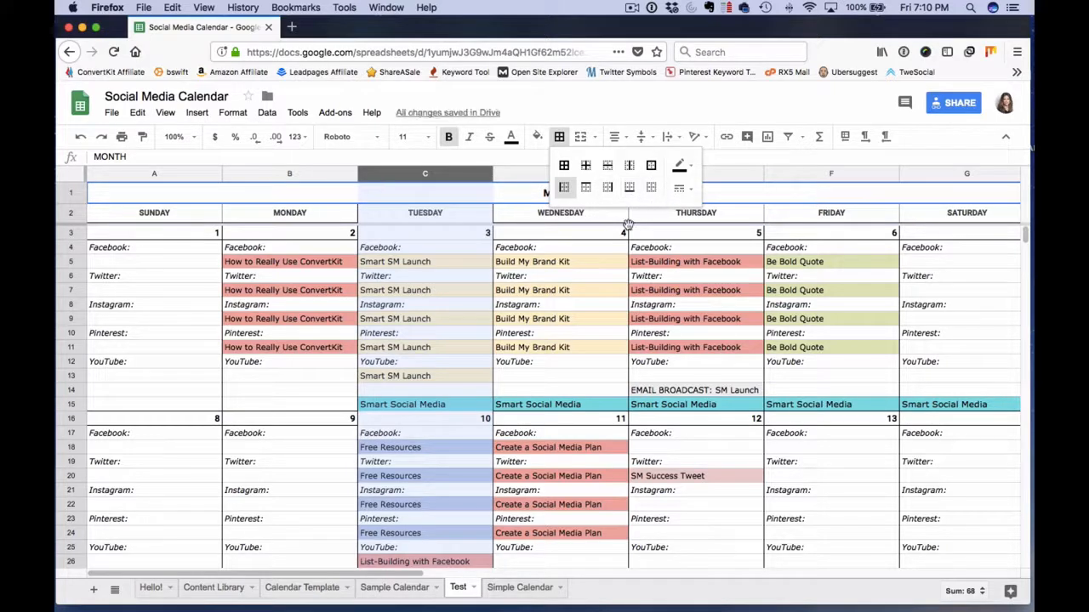
click(523, 195)
click(537, 245)
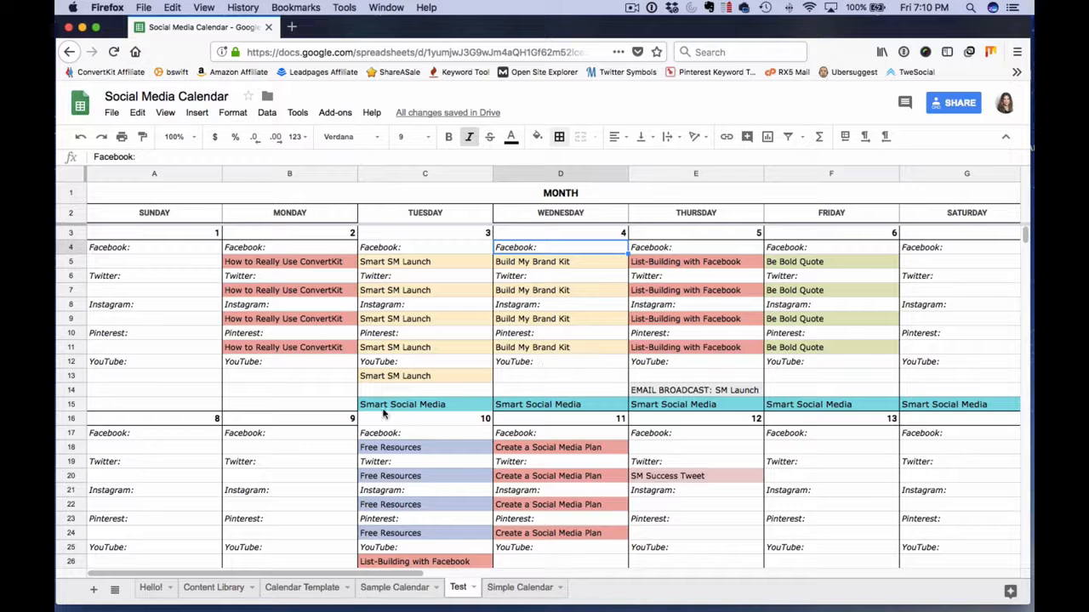
Add a top border to the Tuesday date cells C3 and C16
click(374, 423)
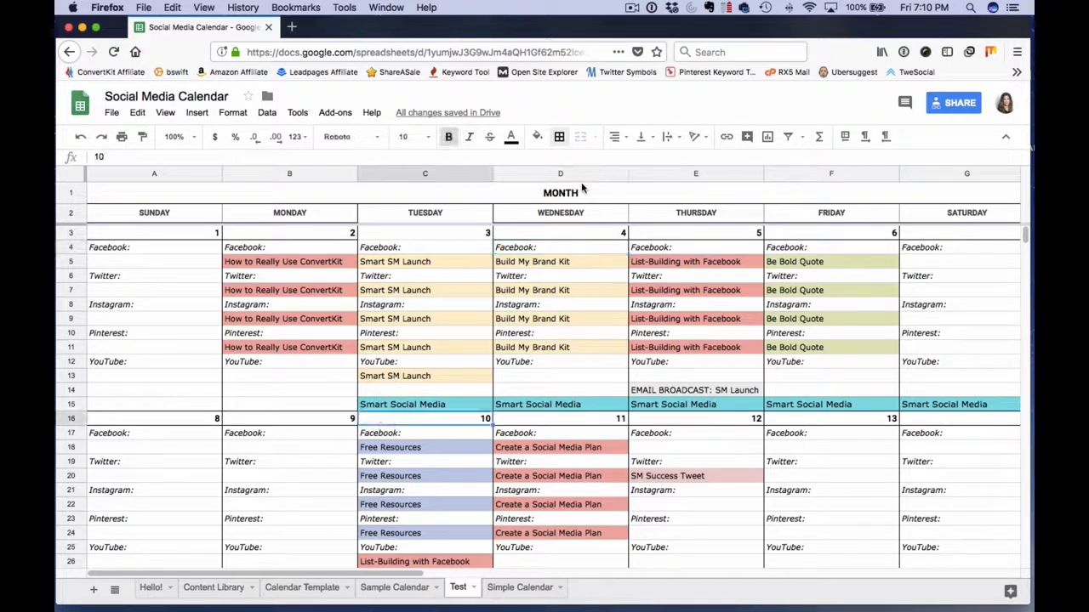
super+click(445, 238)
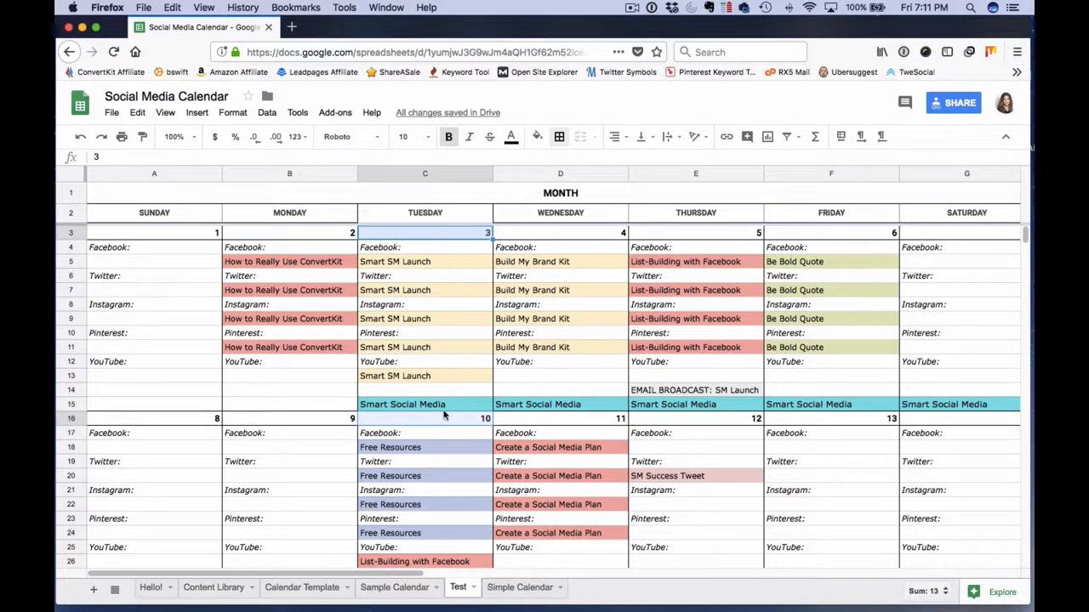
click(561, 137)
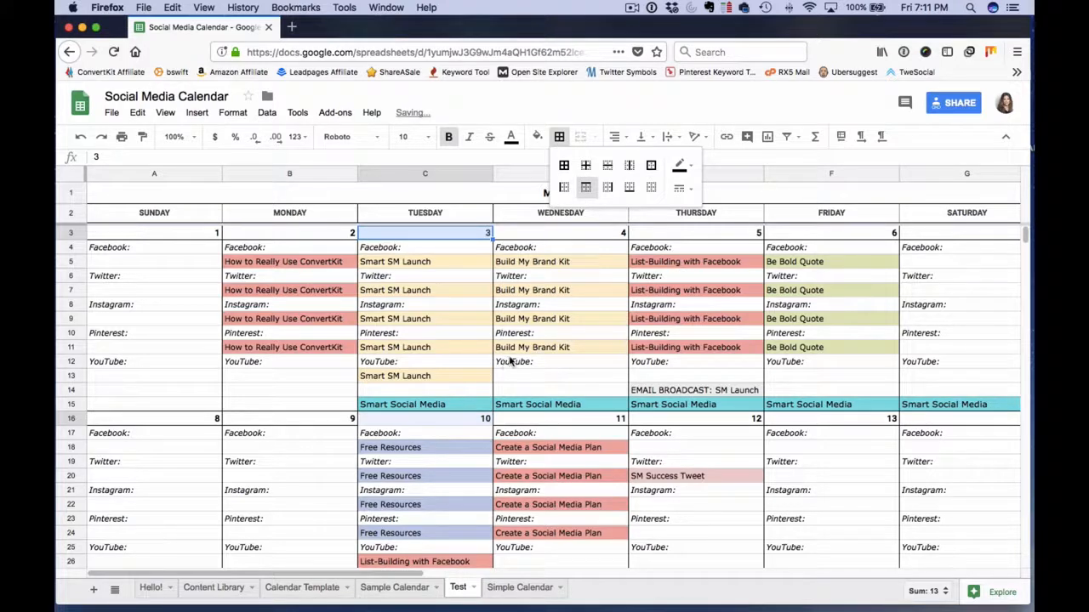
click(511, 361)
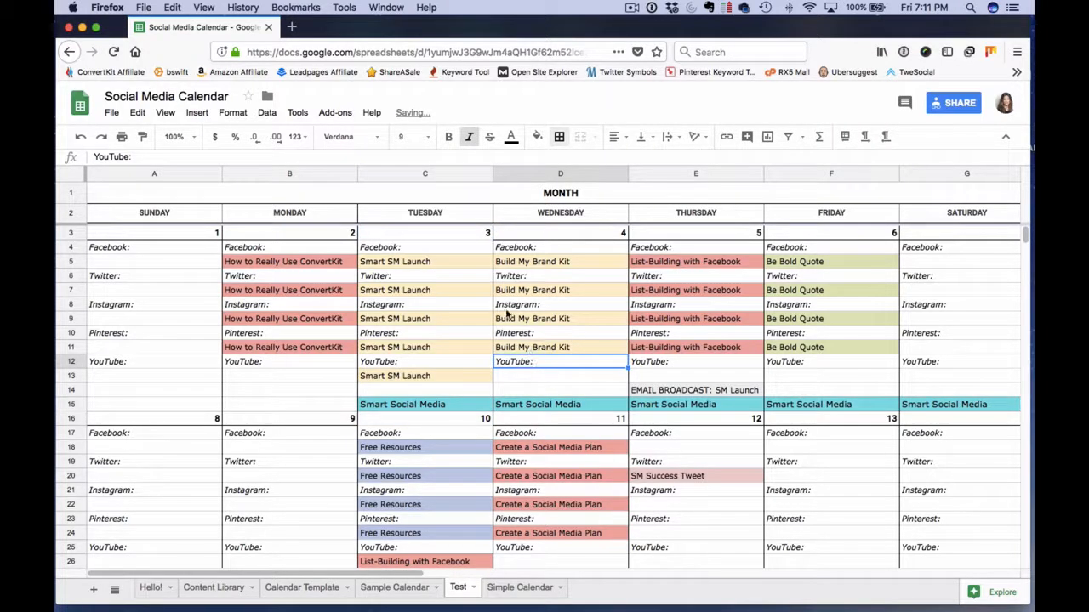
Add a bottom border to the Tuesday date cells C3 and C16, keeping the border colour black
click(422, 235)
ctrl+click(407, 422)
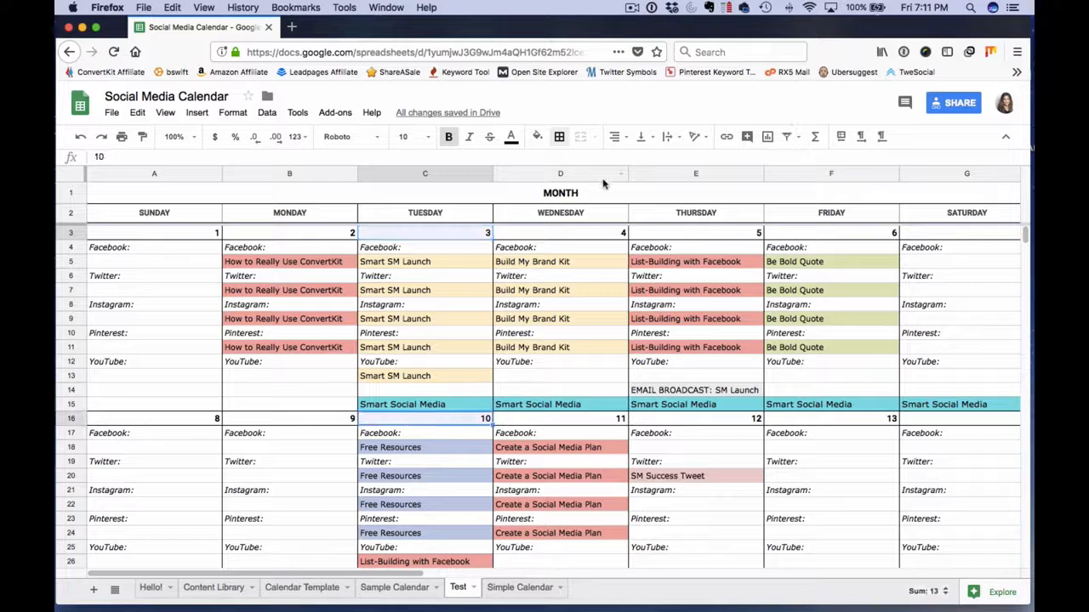
click(560, 139)
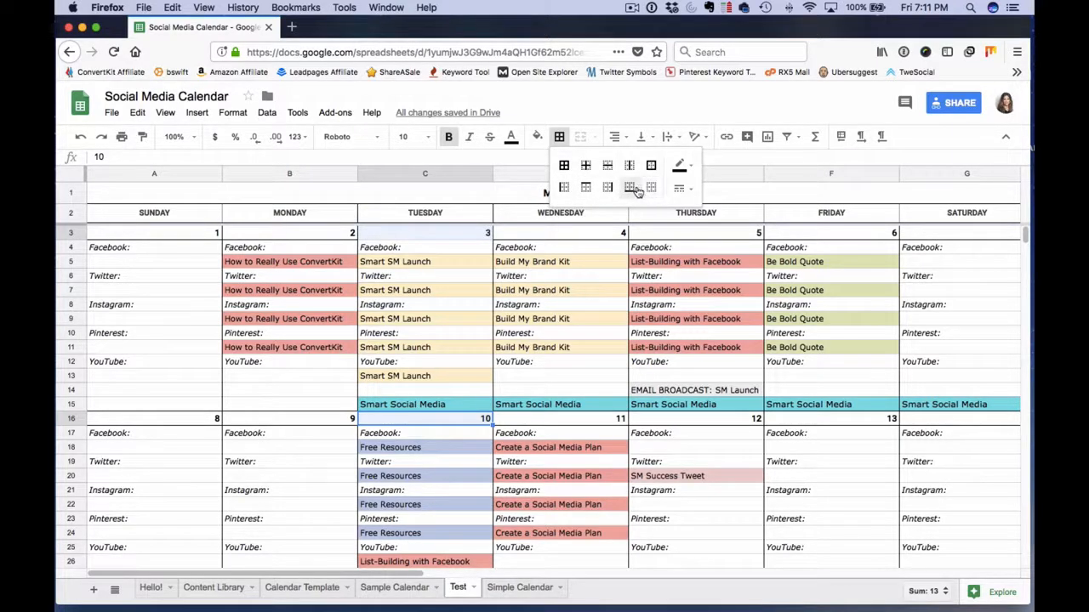
click(680, 165)
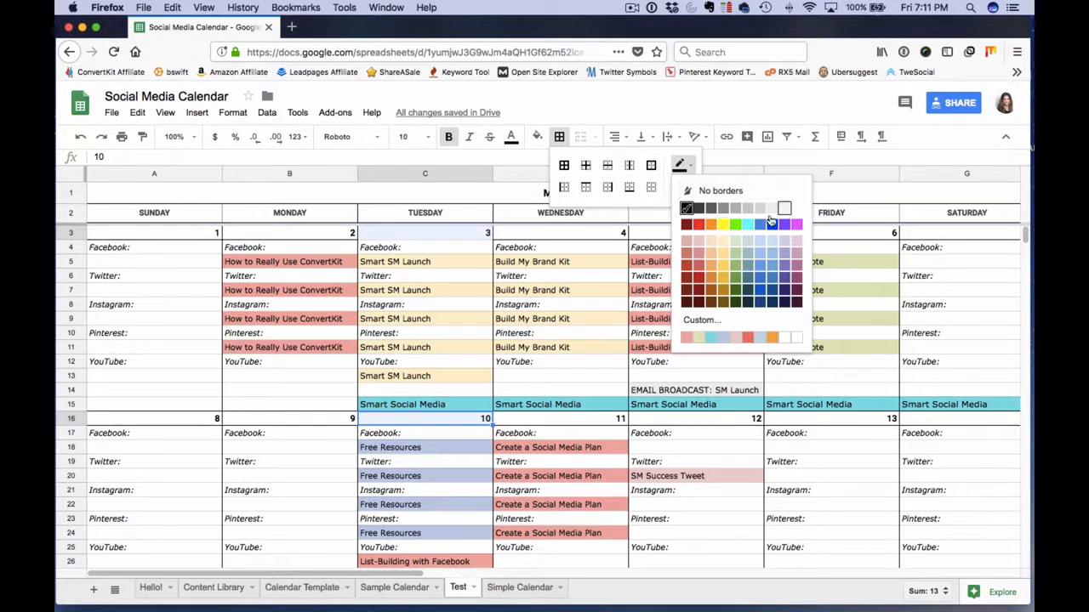
click(629, 187)
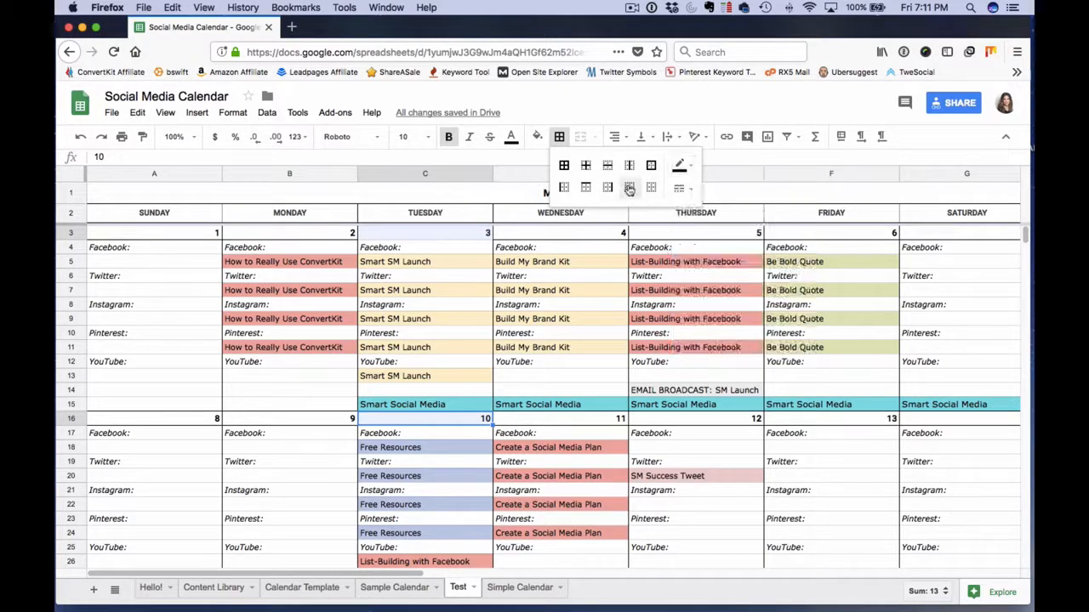
click(434, 333)
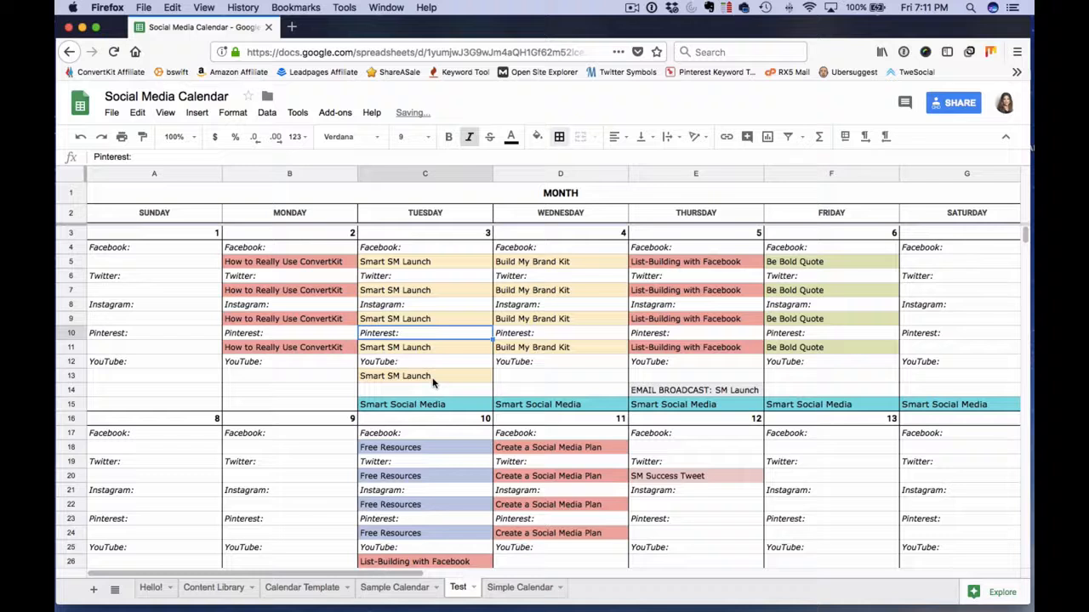
click(272, 461)
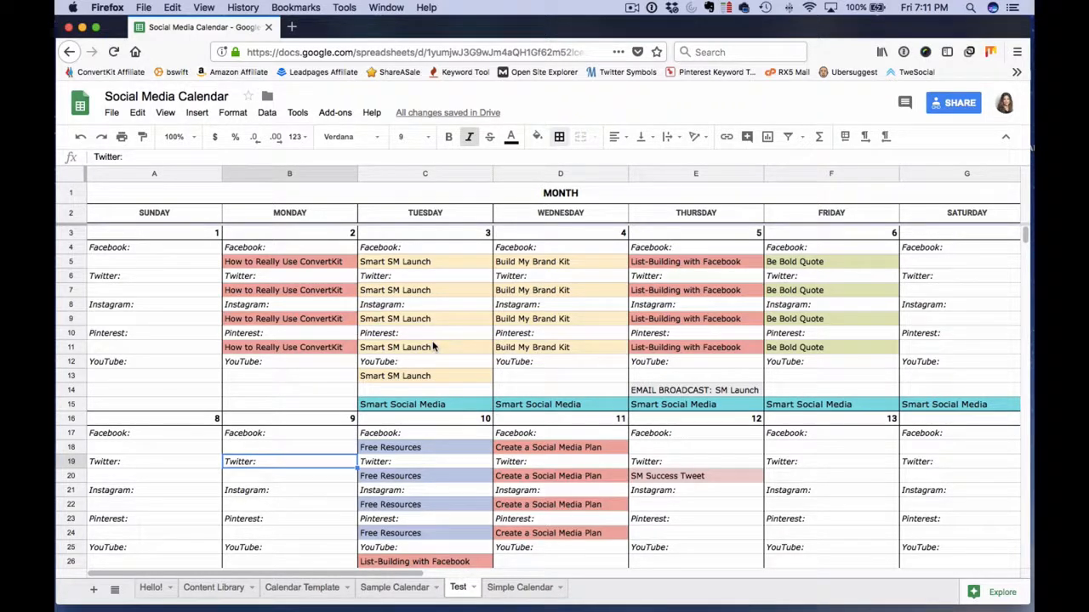
Try left and right horizontal alignment on the THURSDAY header in cell E2, and set it back to centre
click(664, 264)
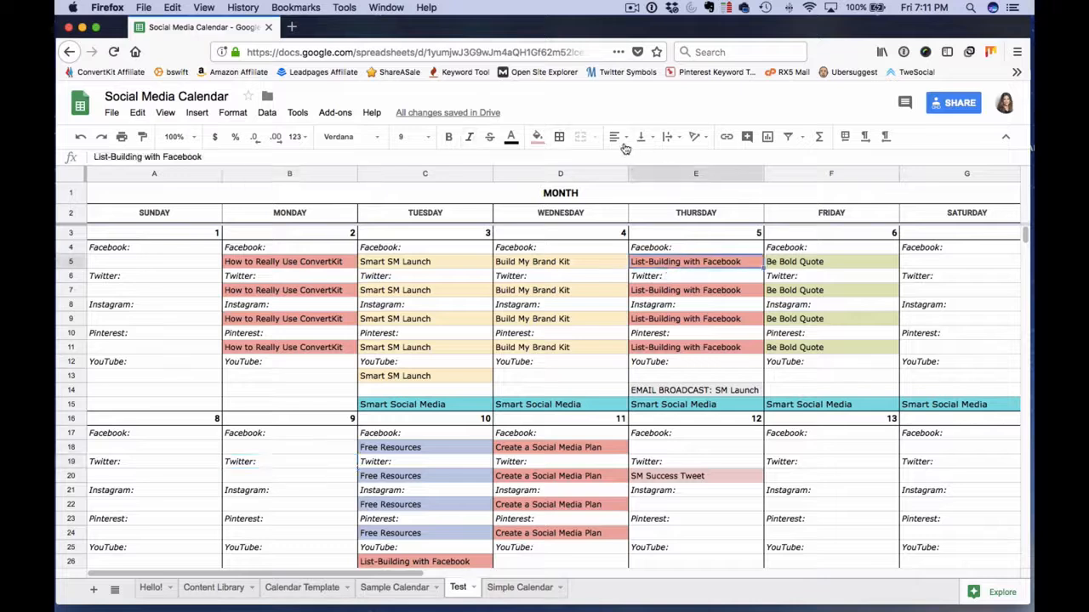
click(676, 214)
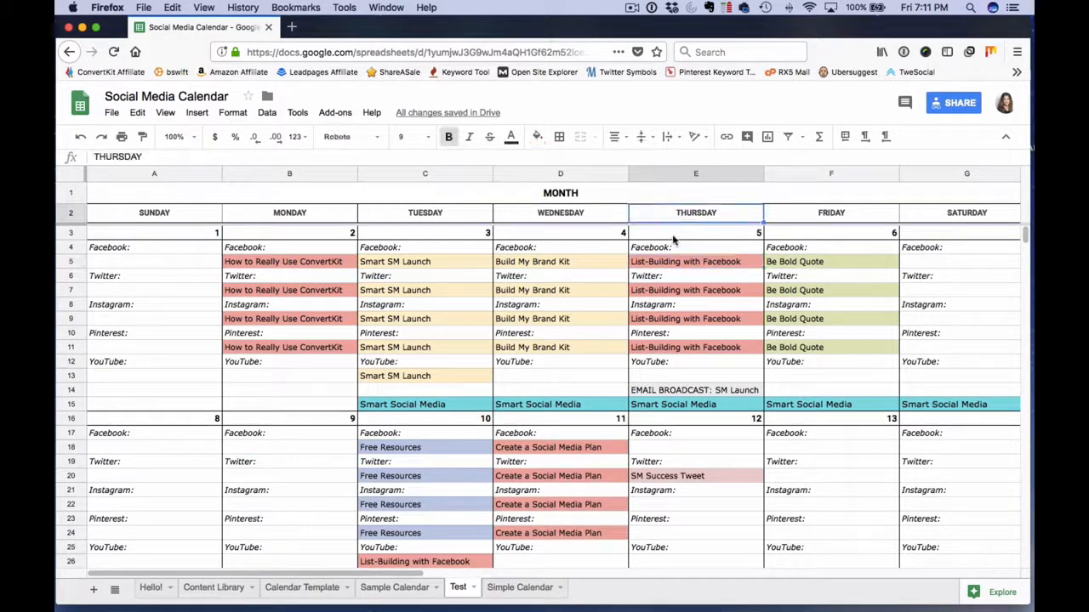
click(623, 140)
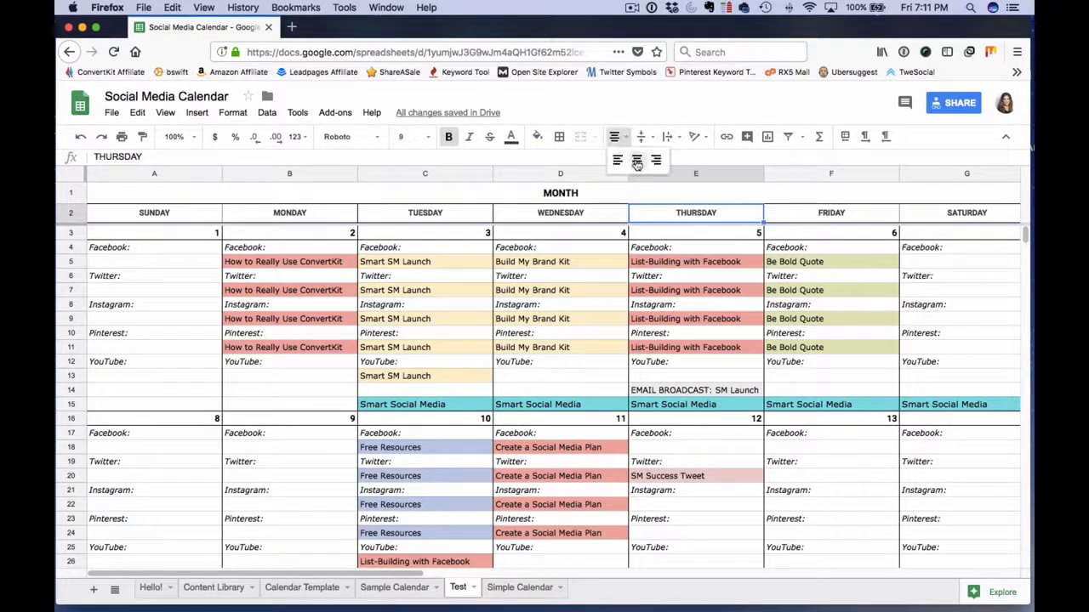
click(617, 160)
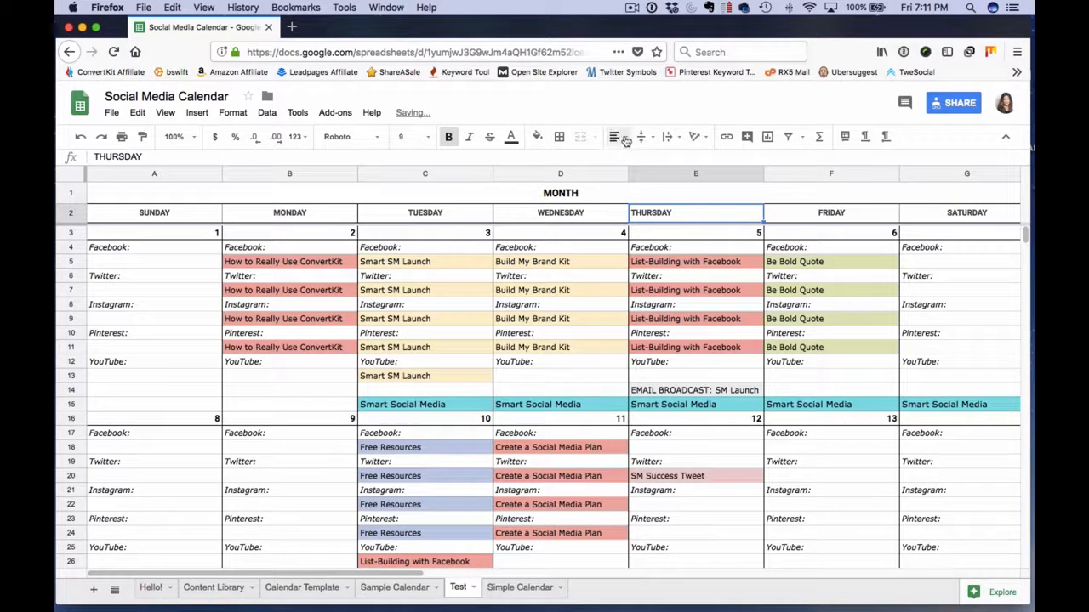
click(624, 137)
click(655, 159)
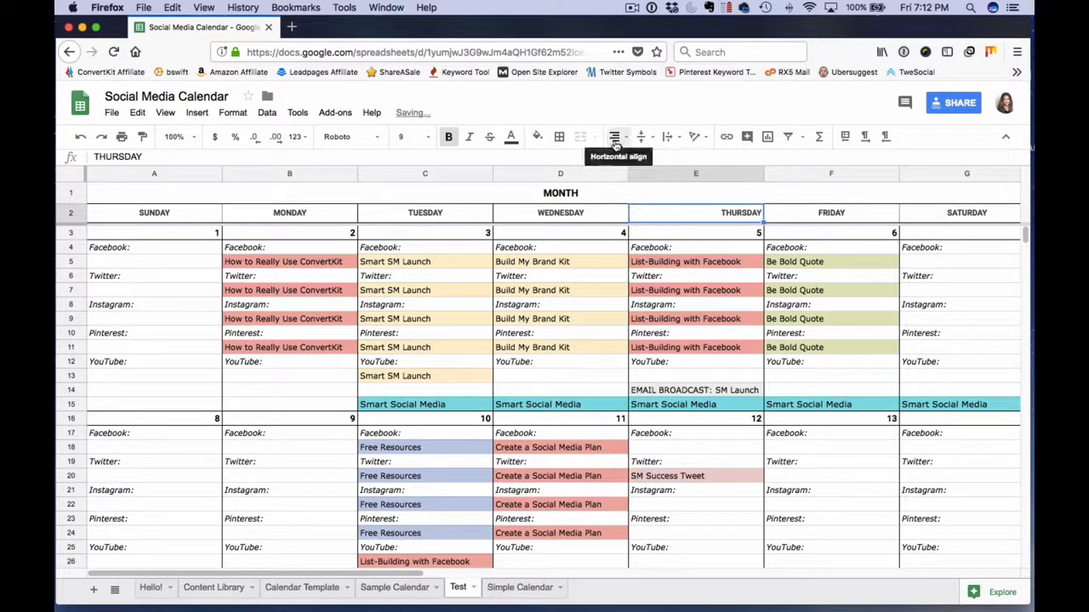
click(618, 139)
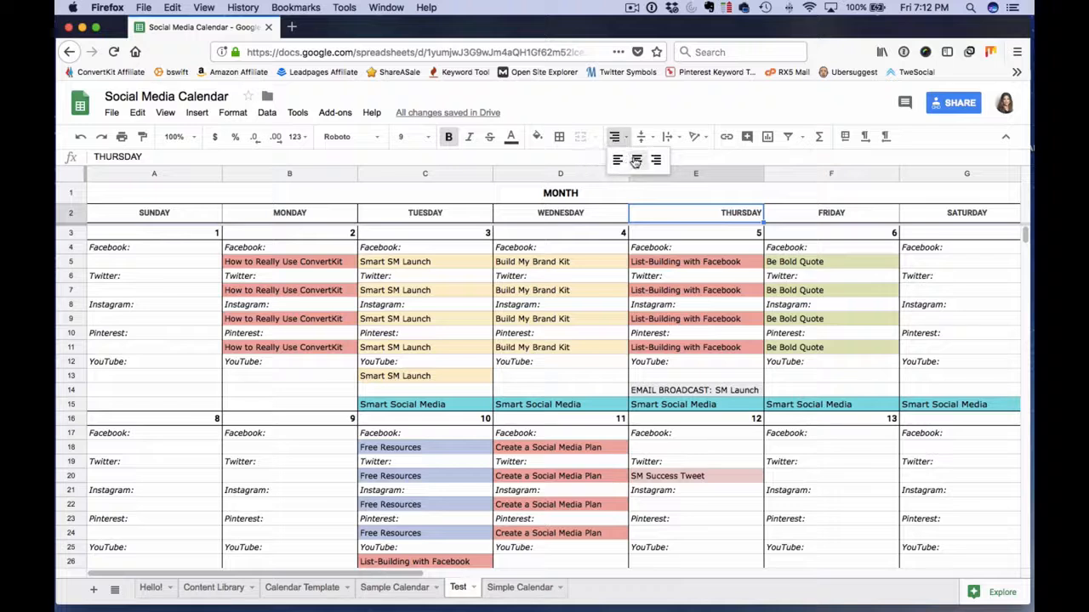
click(636, 158)
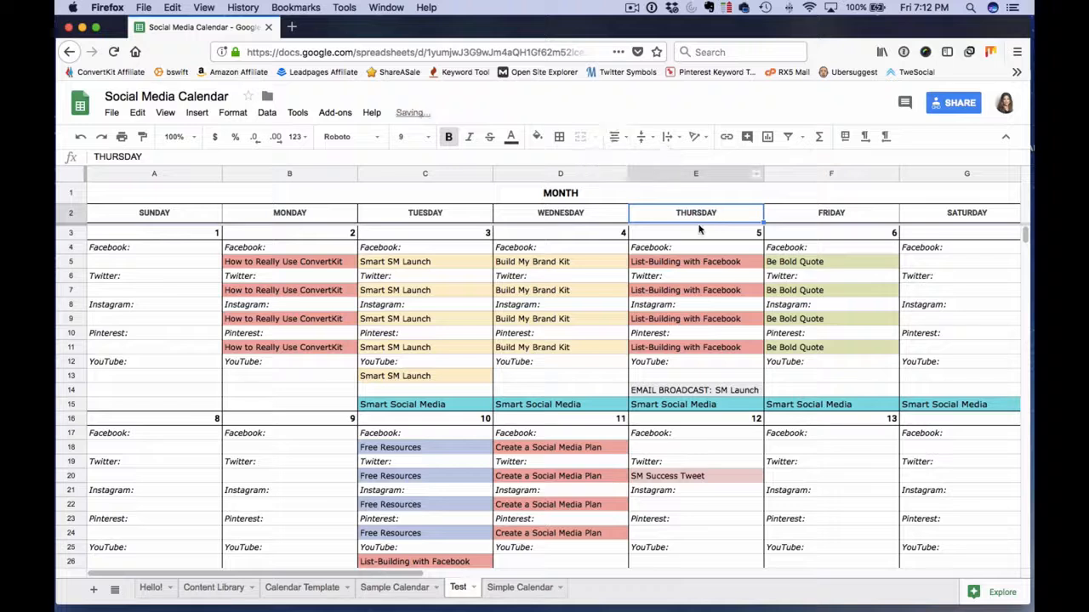
Try top and bottom vertical alignment on the THURSDAY header in cell E2, and set it back to middle
click(647, 138)
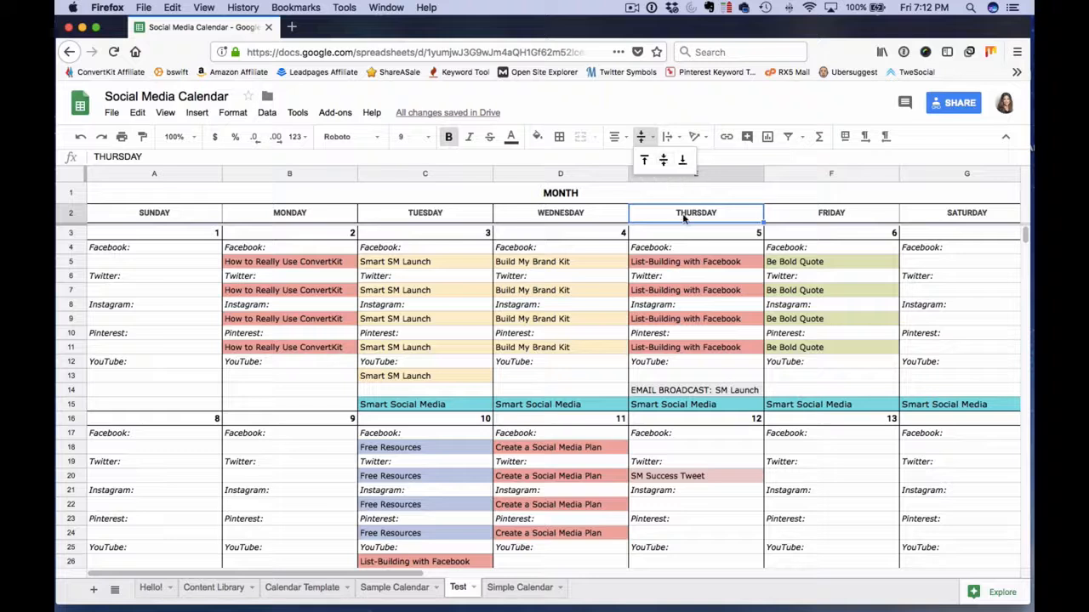
click(644, 165)
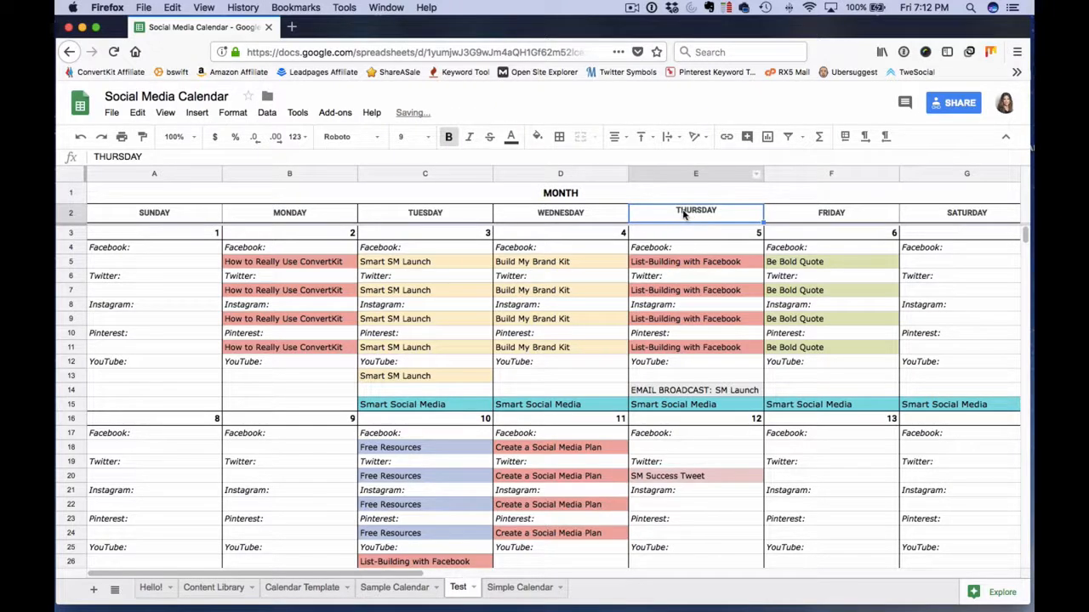
click(648, 139)
click(682, 160)
click(648, 138)
click(662, 159)
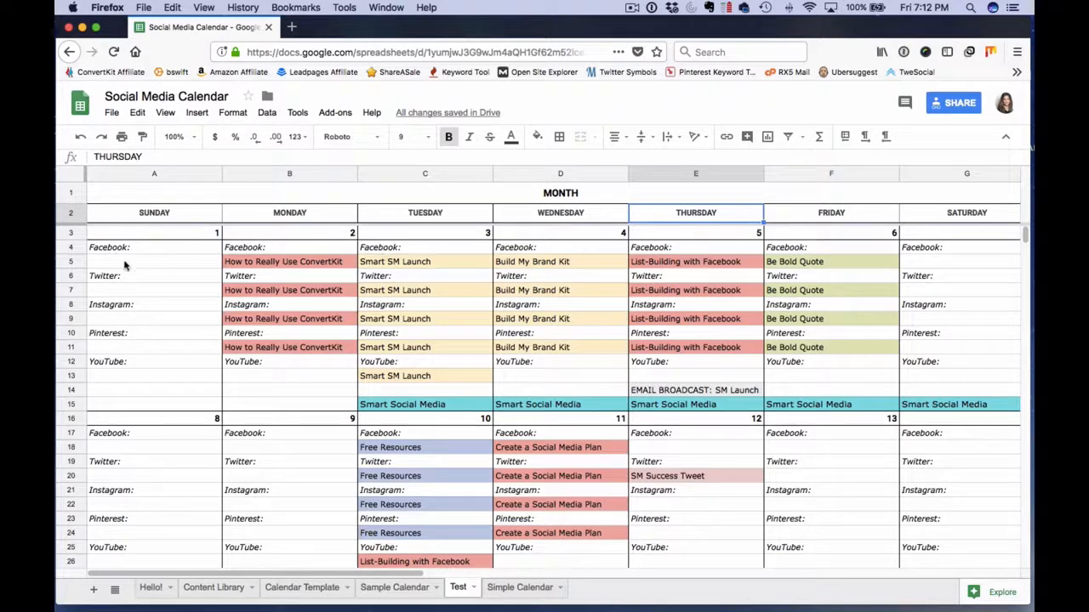
click(71, 248)
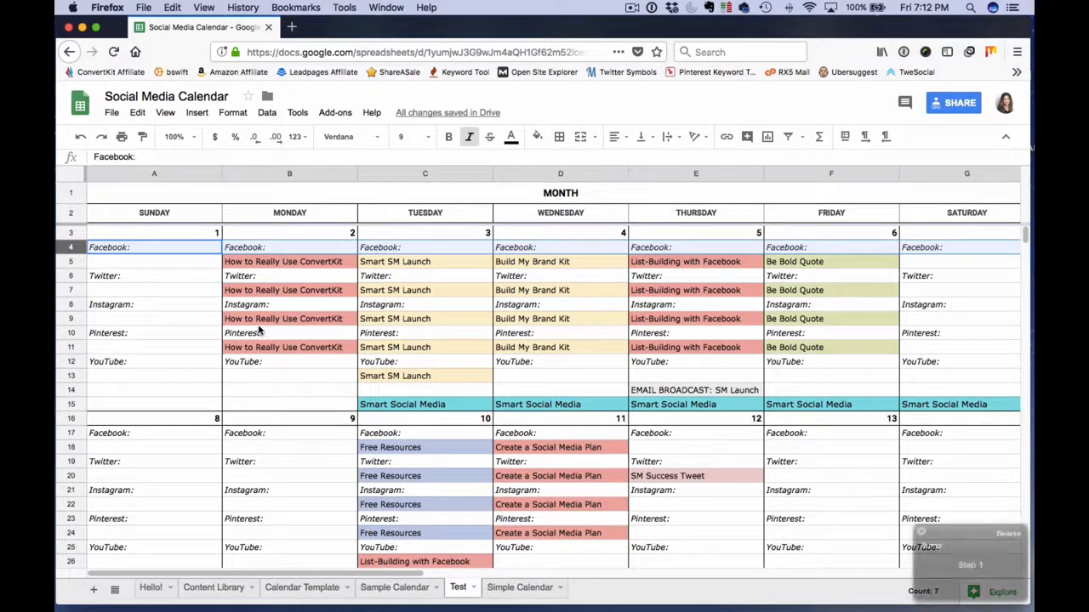
shift+click(76, 319)
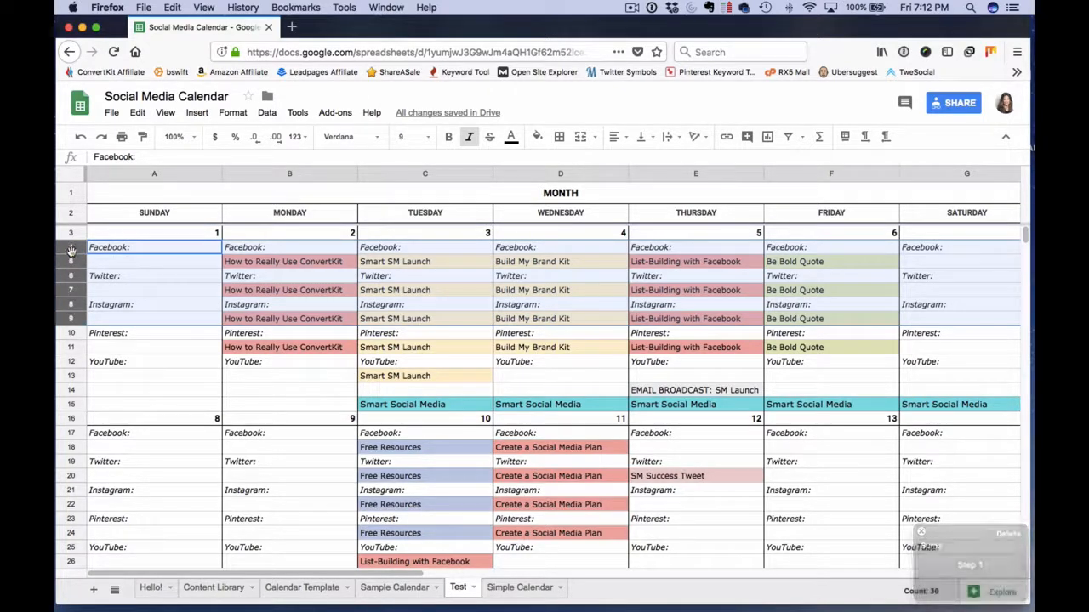
click(70, 348)
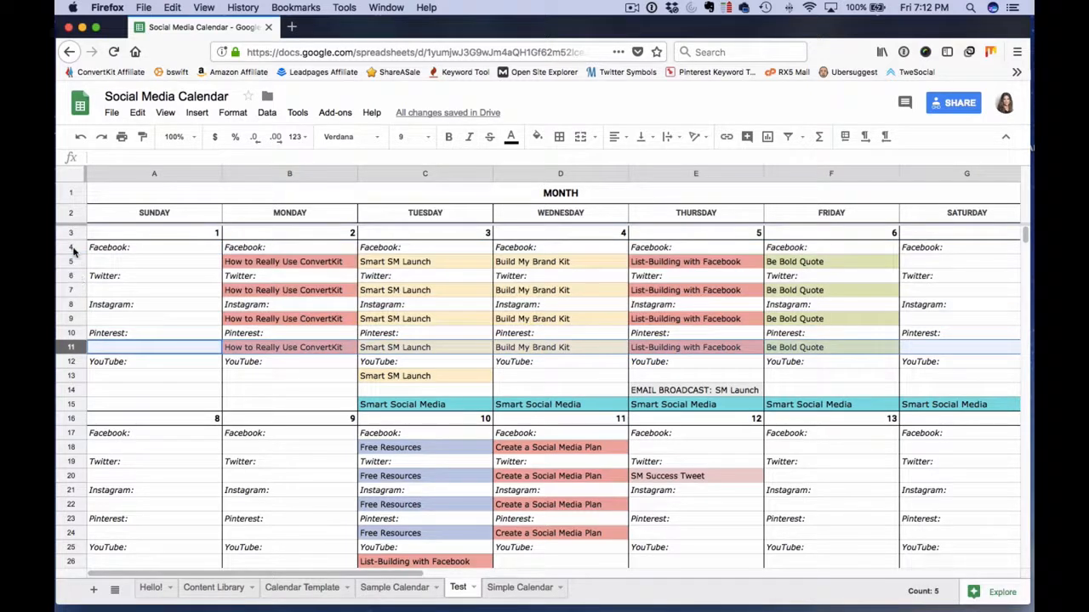
click(71, 249)
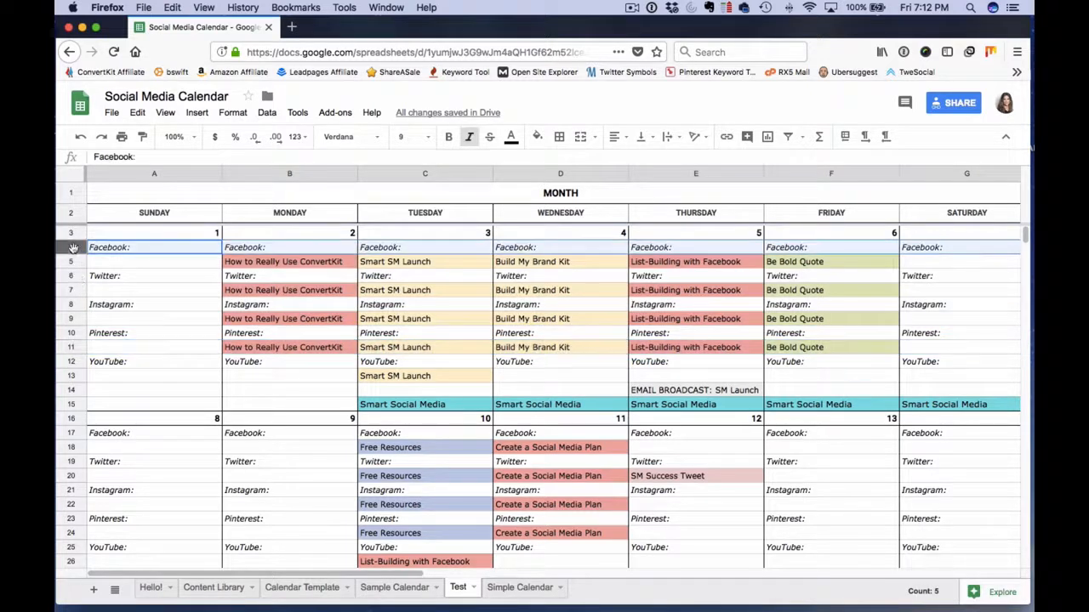
shift+click(74, 334)
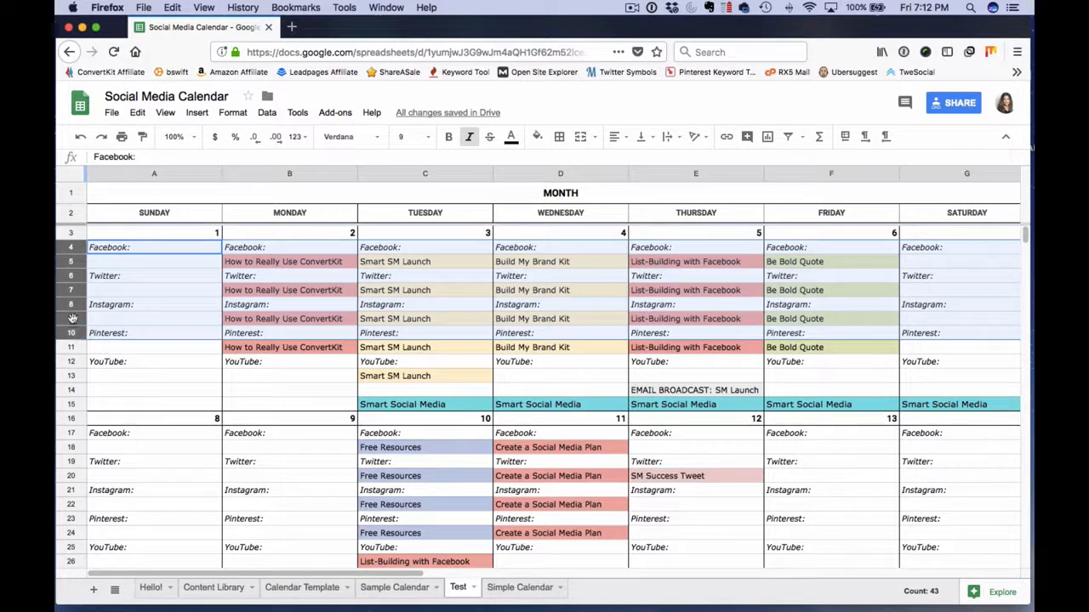
click(72, 363)
Hide rows 4 to 9, holding the first week's Facebook, Twitter and Instagram entries, on the Test sheet
click(72, 247)
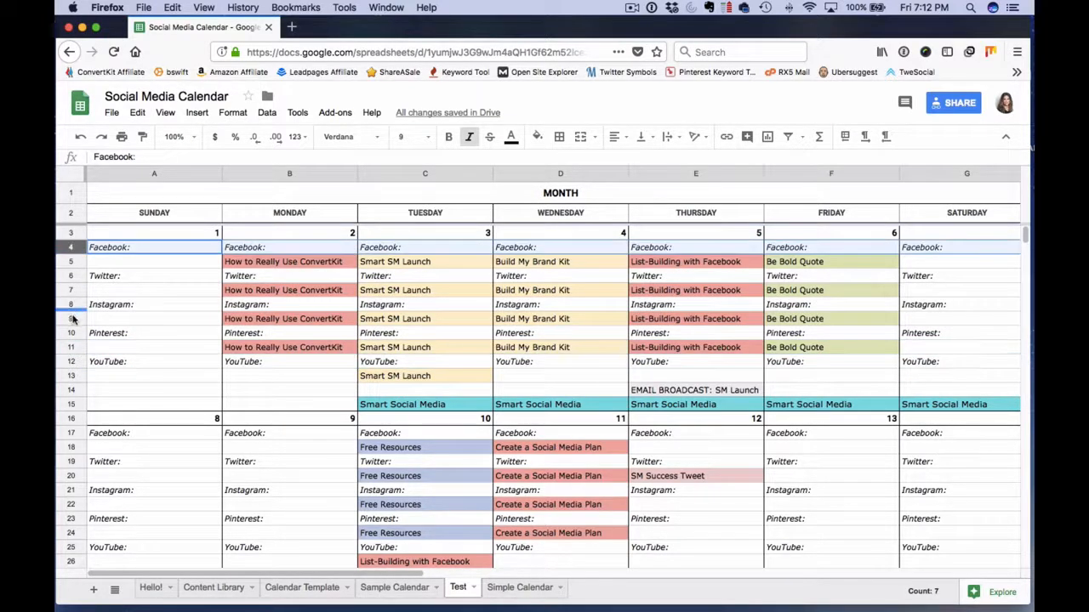
shift+click(72, 319)
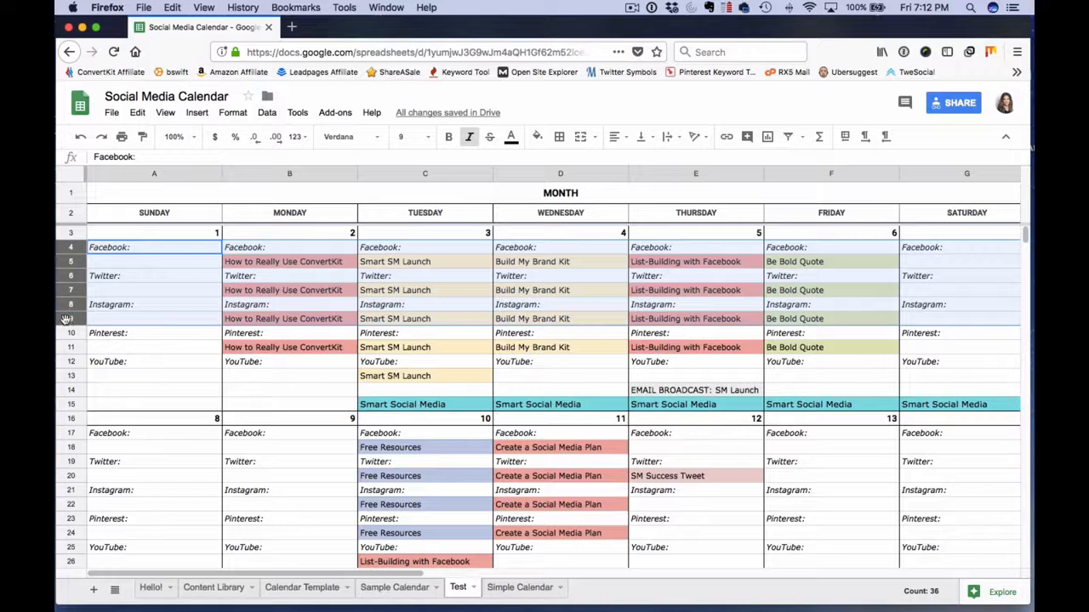
drag(67, 318, 76, 279)
right_click(76, 279)
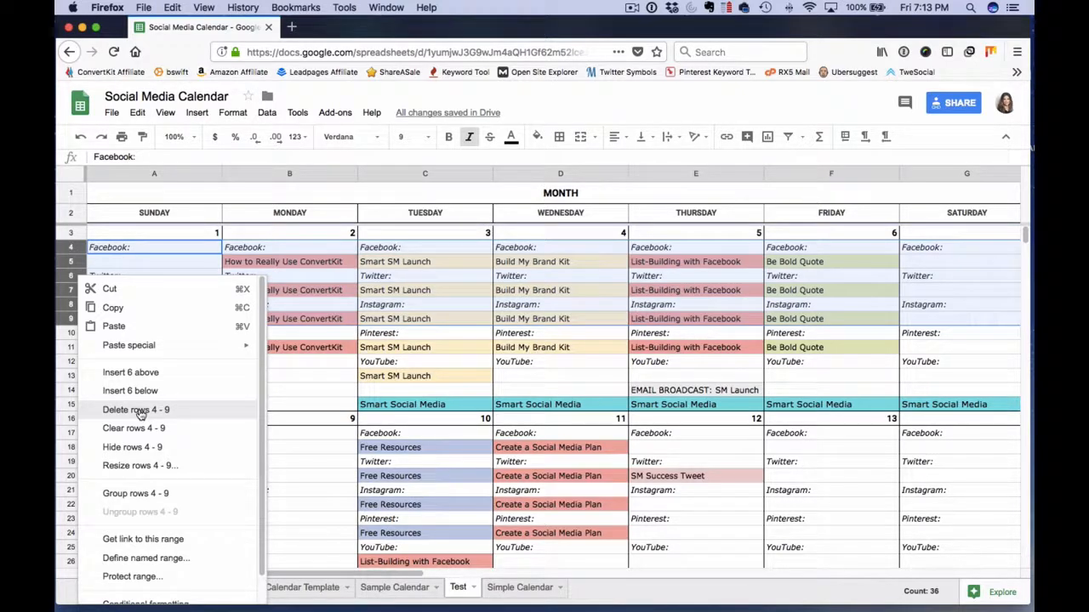
click(135, 449)
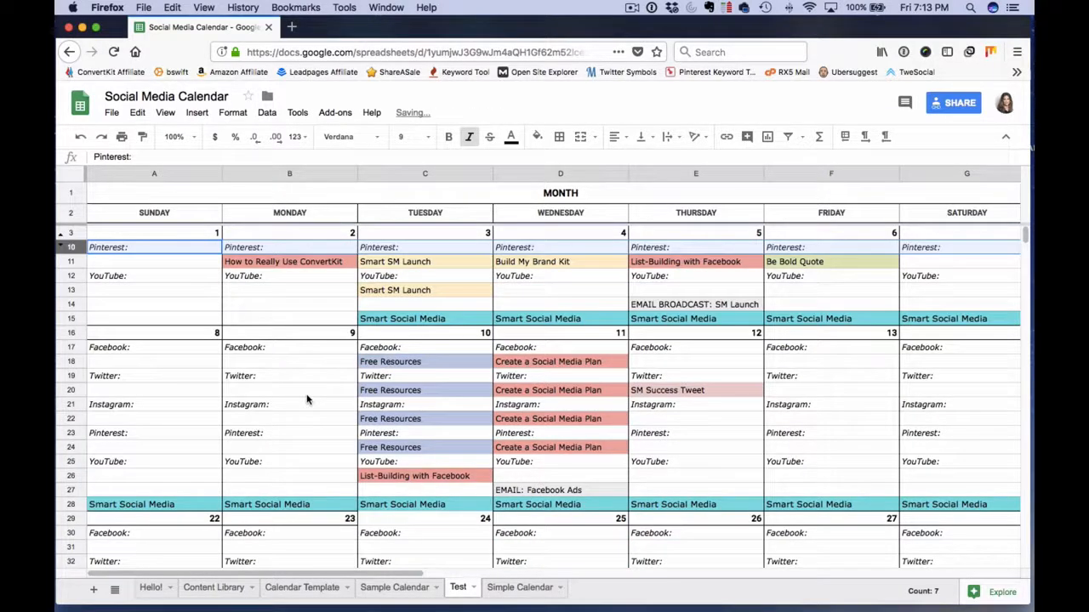
Unhide rows 4 to 9 on the Test sheet and delete them
click(62, 246)
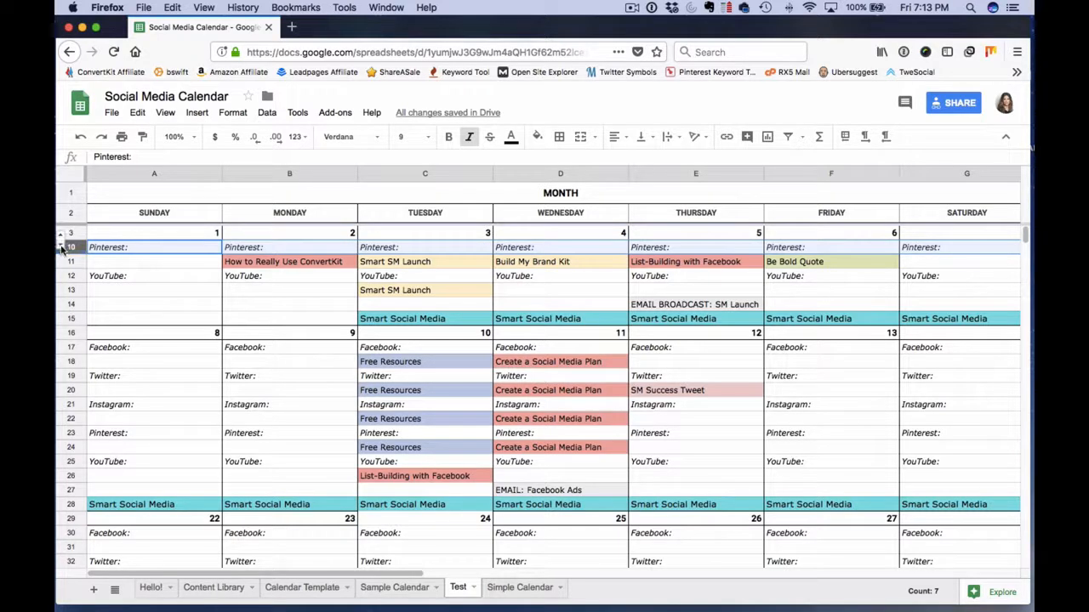
click(62, 245)
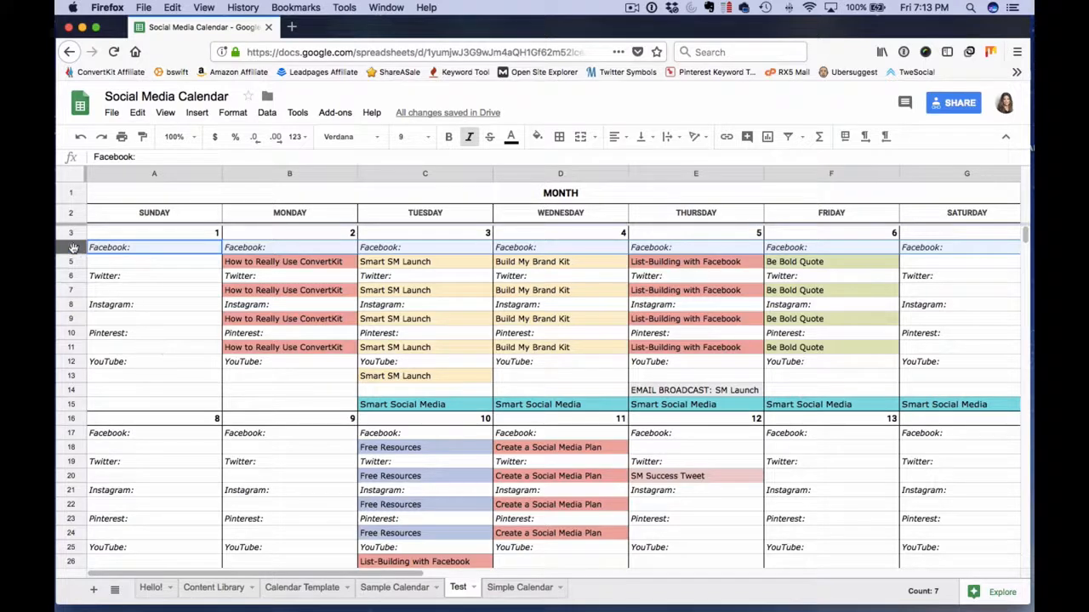
shift+click(71, 319)
right_click(74, 278)
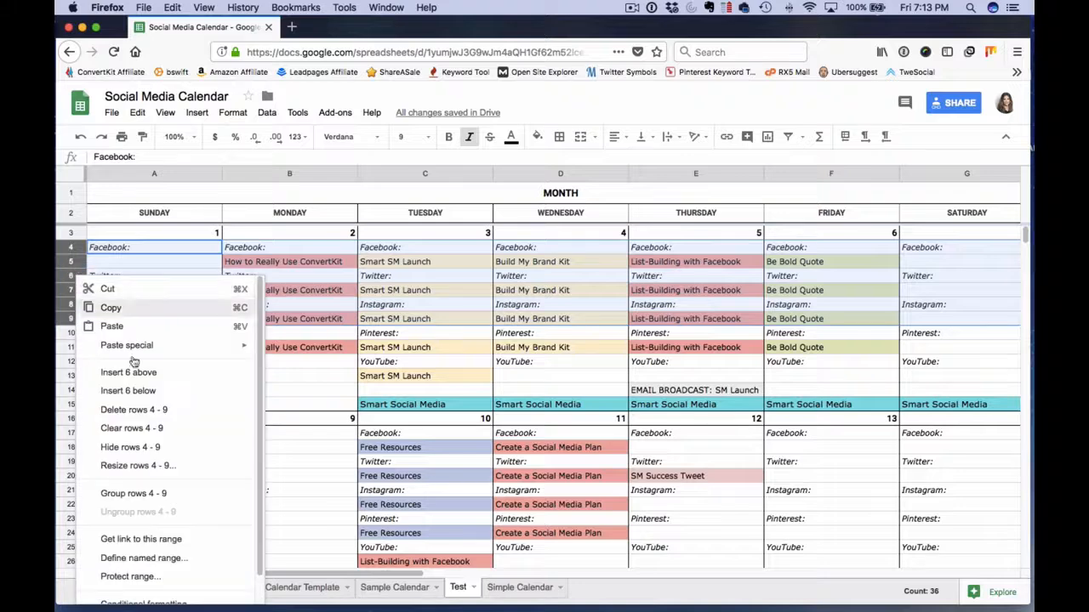
click(132, 410)
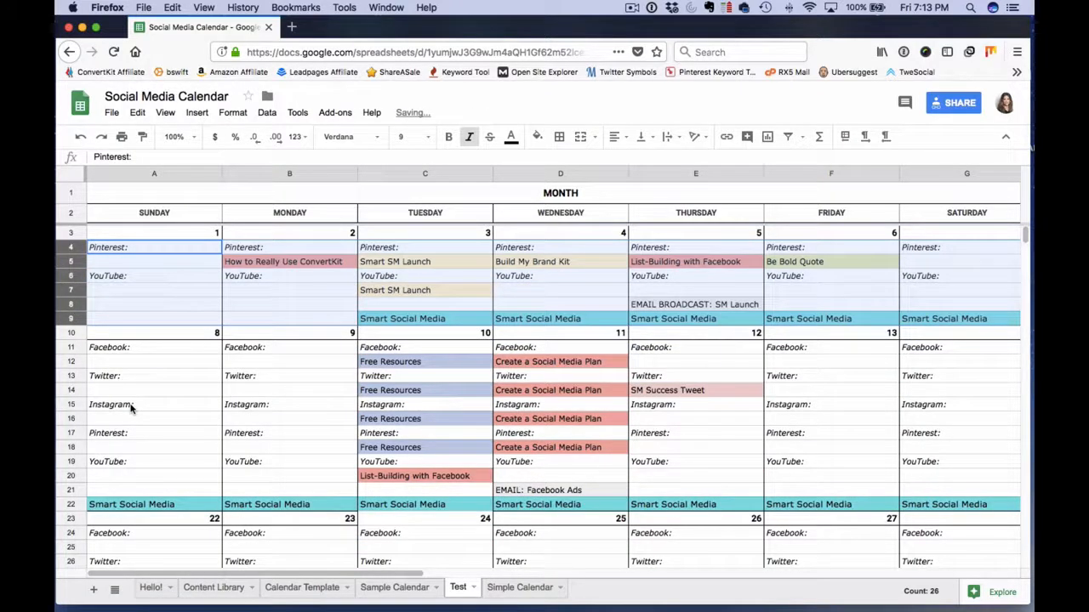
click(396, 251)
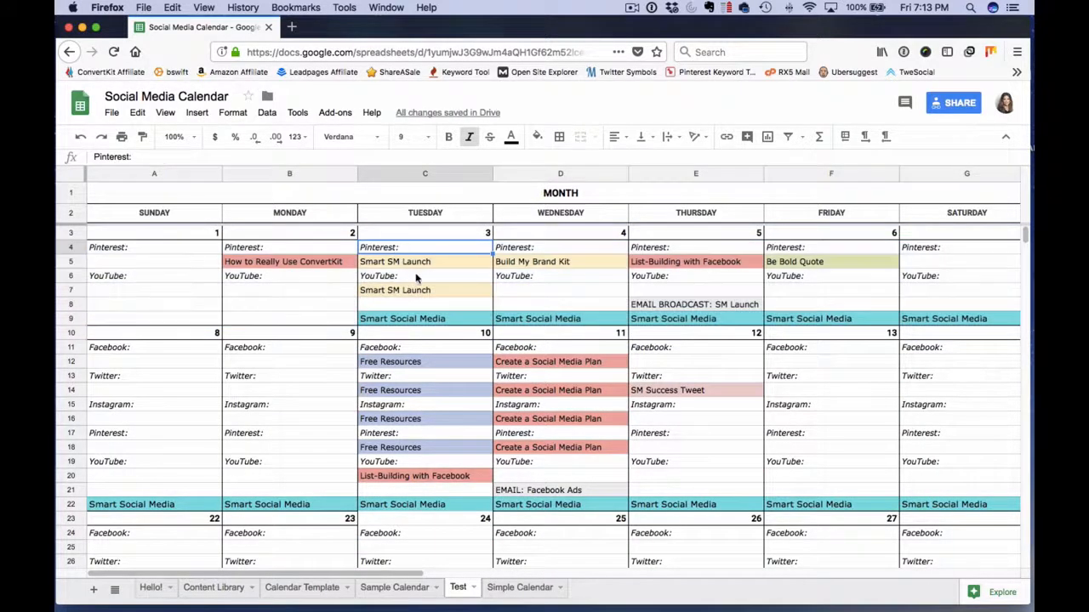
click(508, 587)
click(458, 588)
shift+click(398, 294)
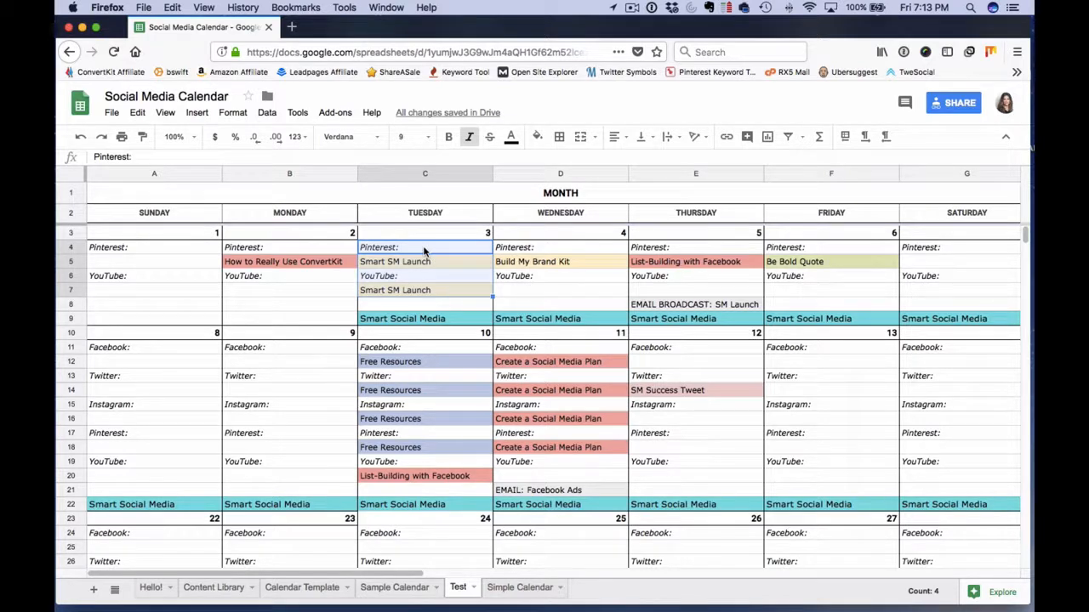
click(561, 249)
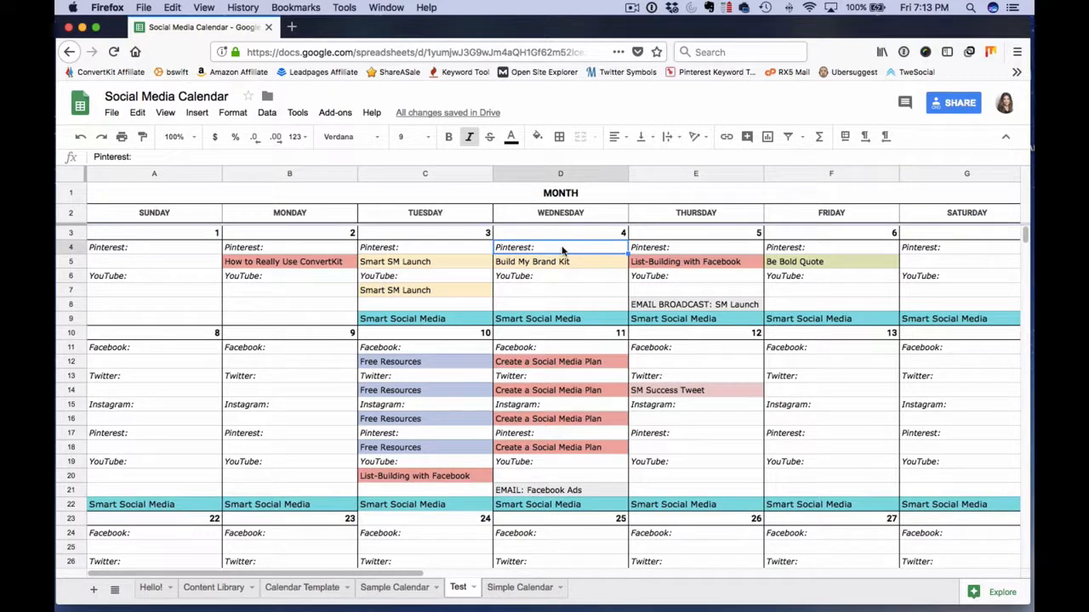
click(71, 248)
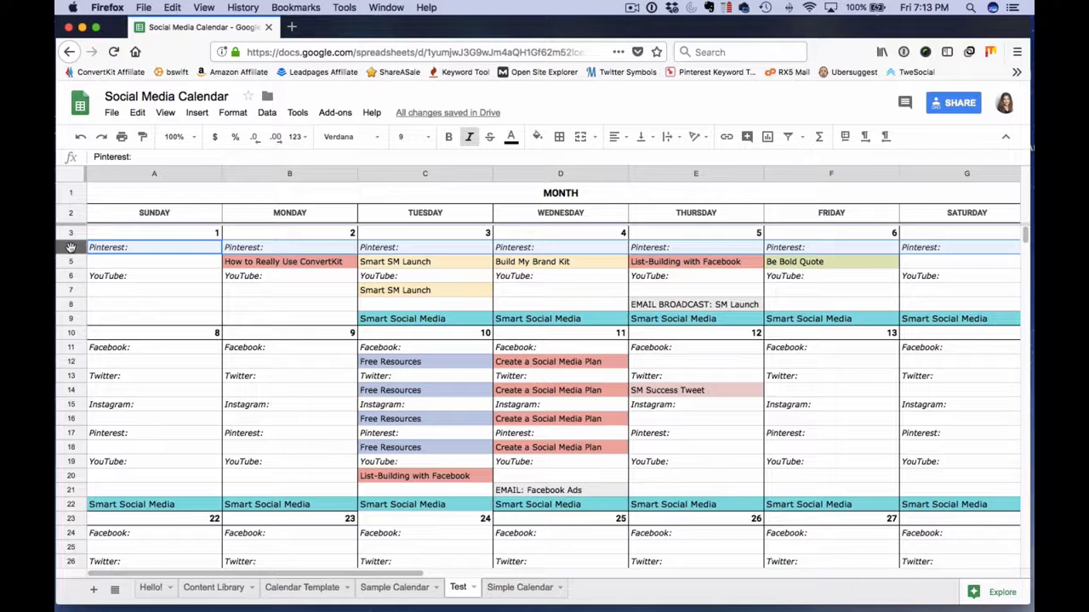
shift+click(72, 304)
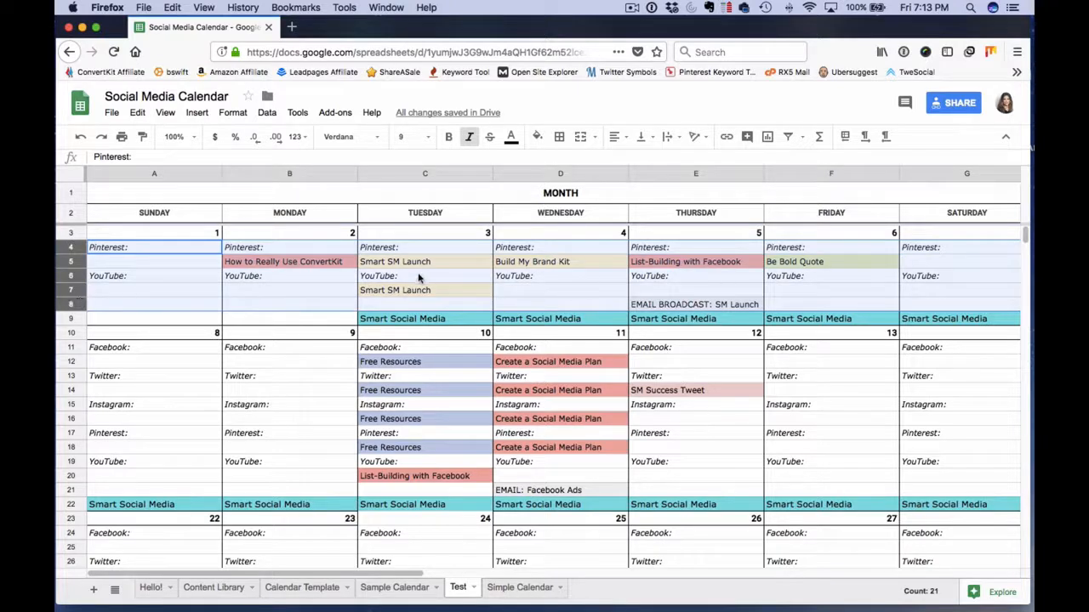
click(328, 213)
click(408, 214)
click(377, 246)
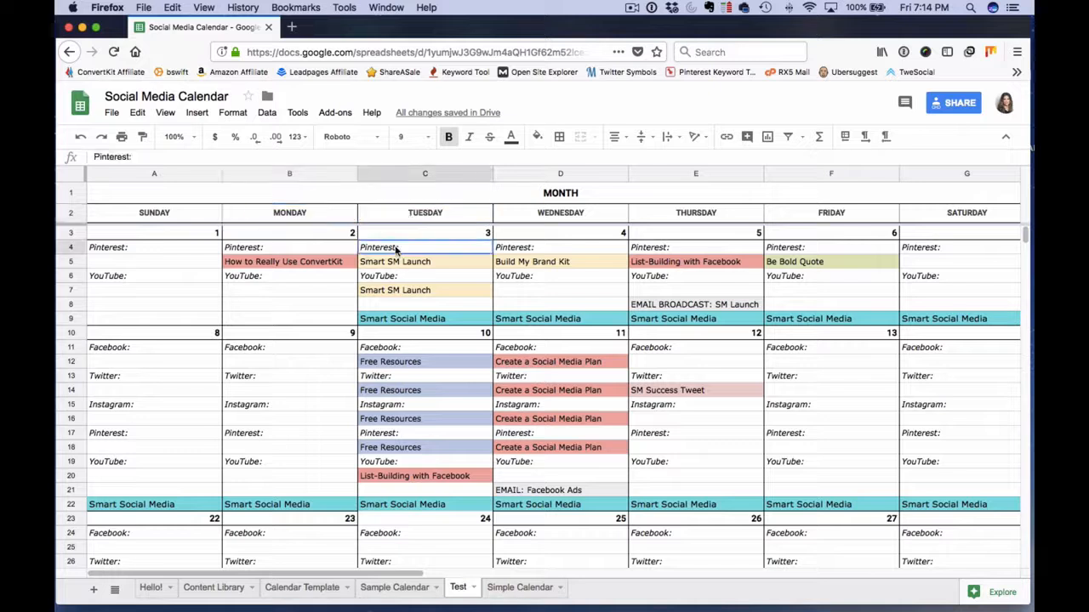
shift+click(412, 292)
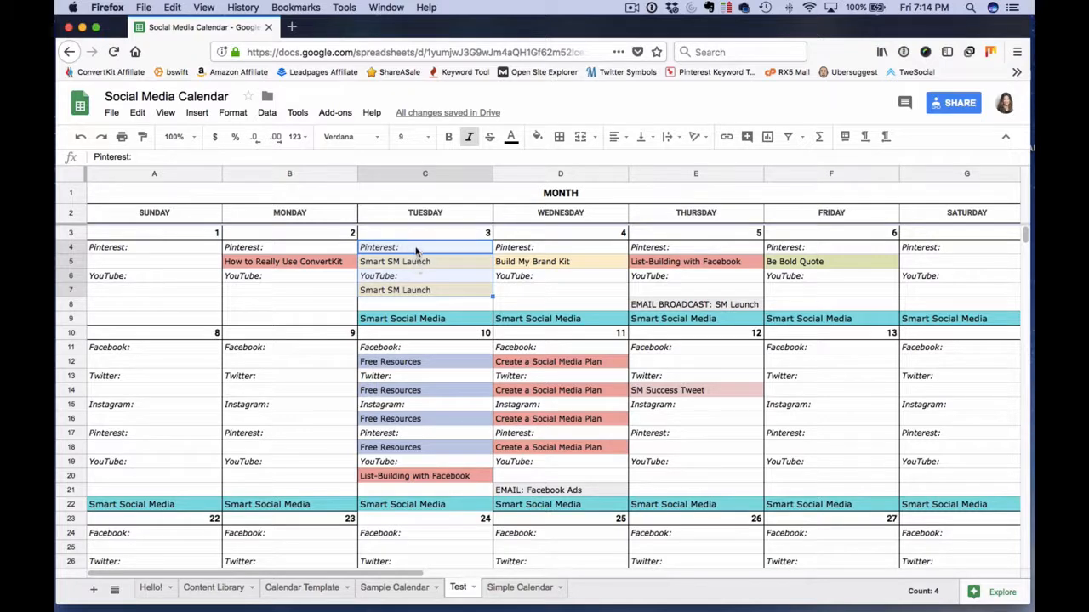
Merge Tuesday's cells C4 to C7 into a single cell, accepting that only the top value is kept
click(416, 248)
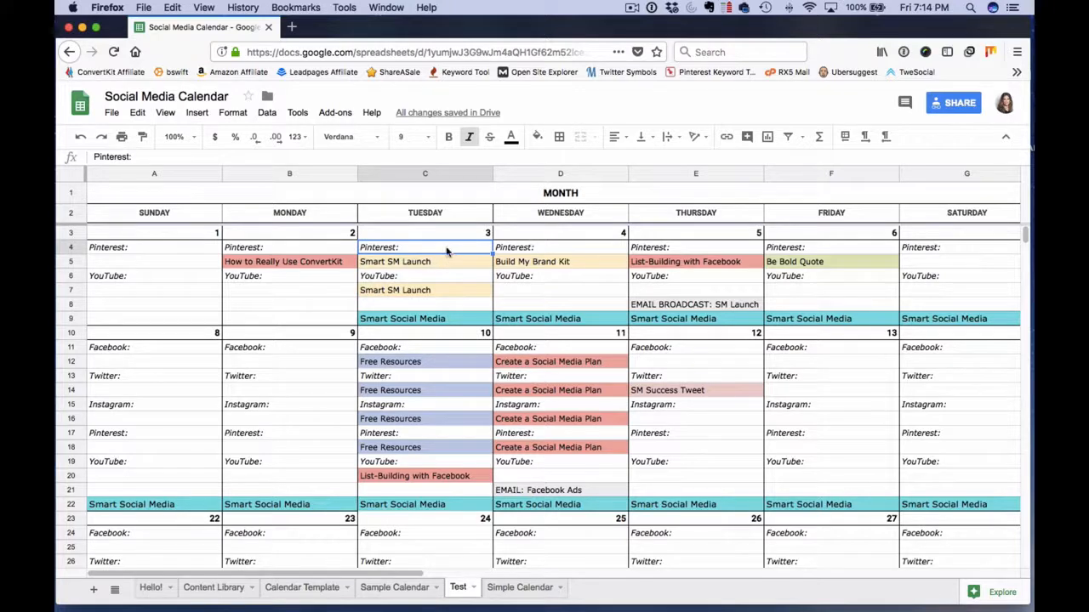
shift+click(445, 291)
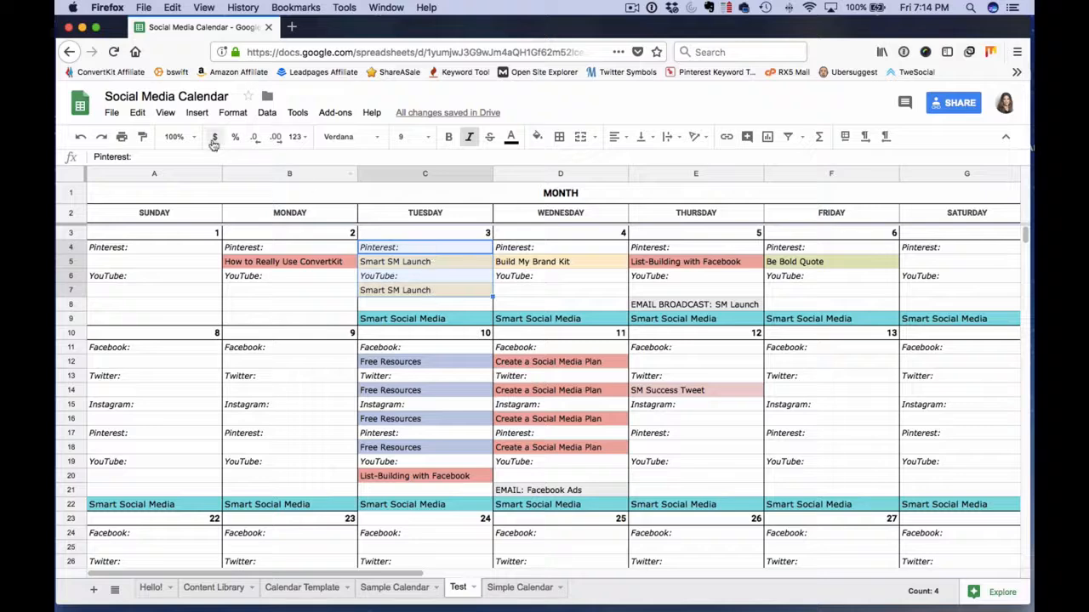
click(232, 112)
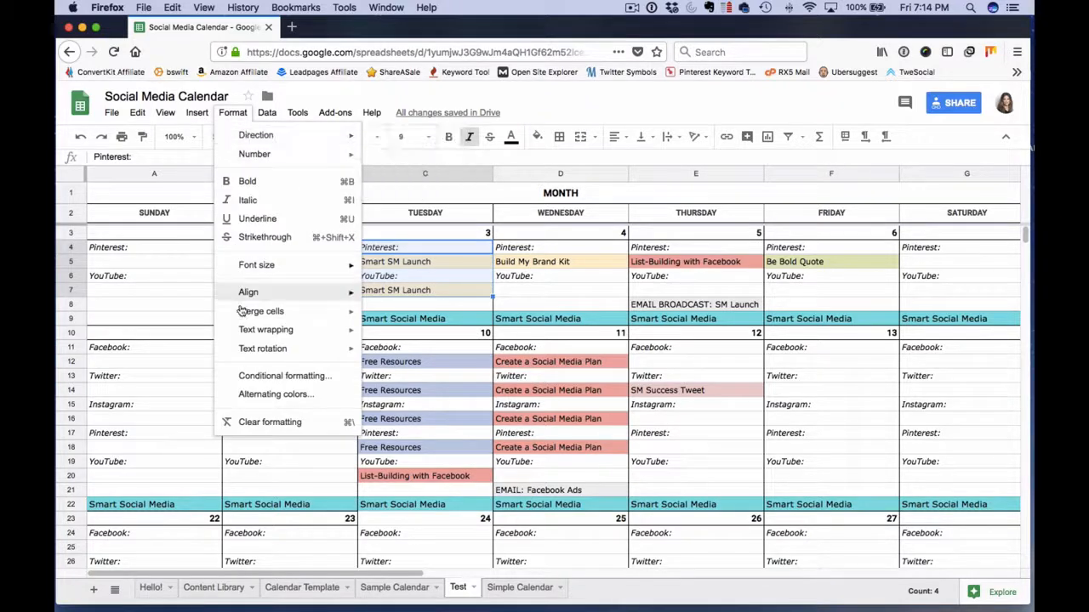
mouse_move(246, 311)
click(394, 314)
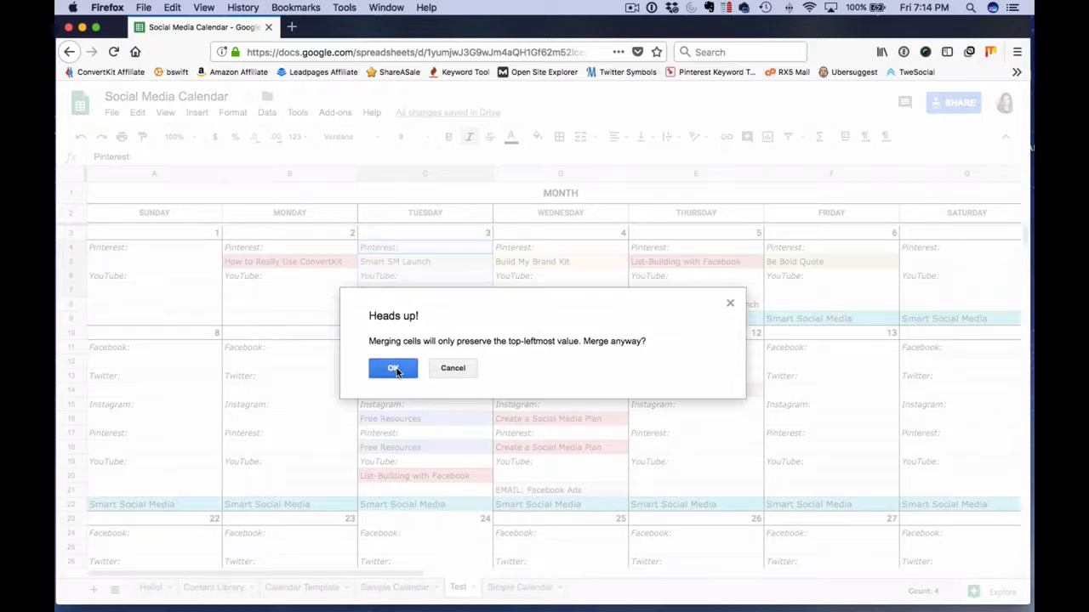
key(Return)
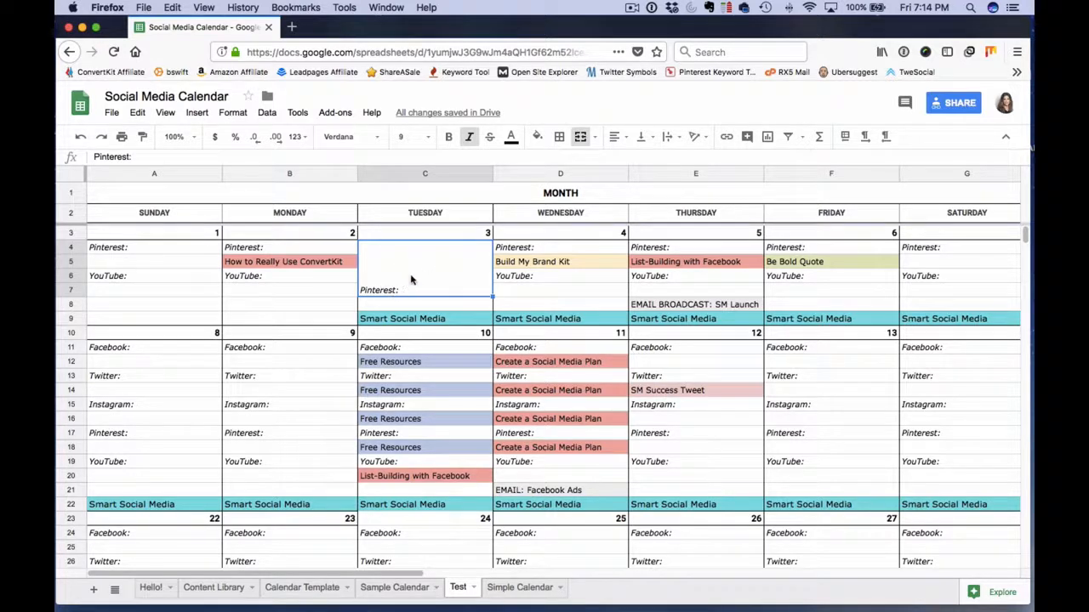
Align the merged Tuesday cell's text to the middle vertically and the centre horizontally
click(641, 136)
click(660, 157)
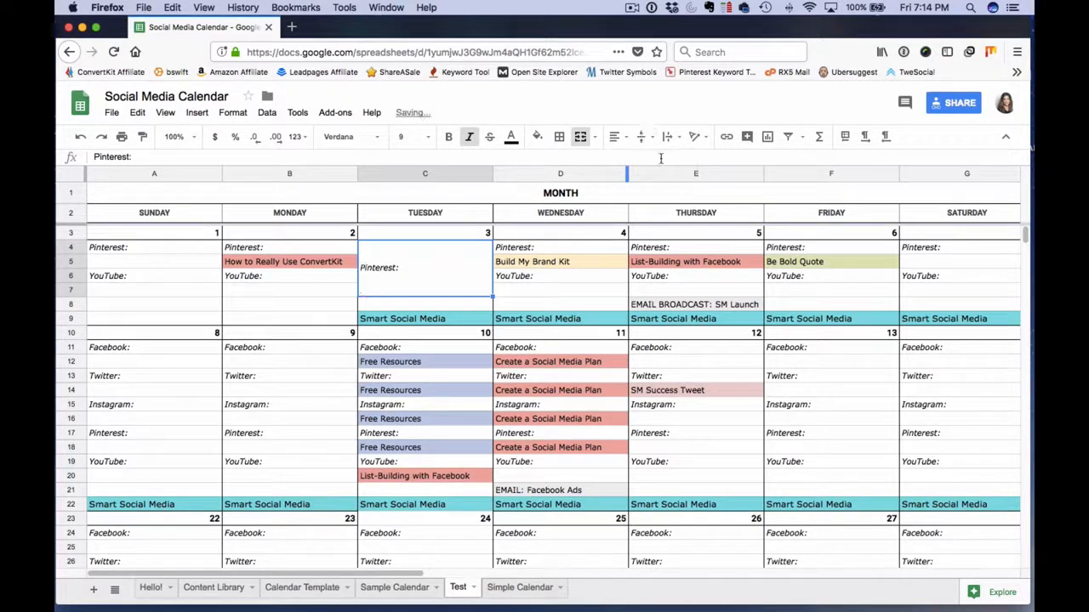
click(615, 137)
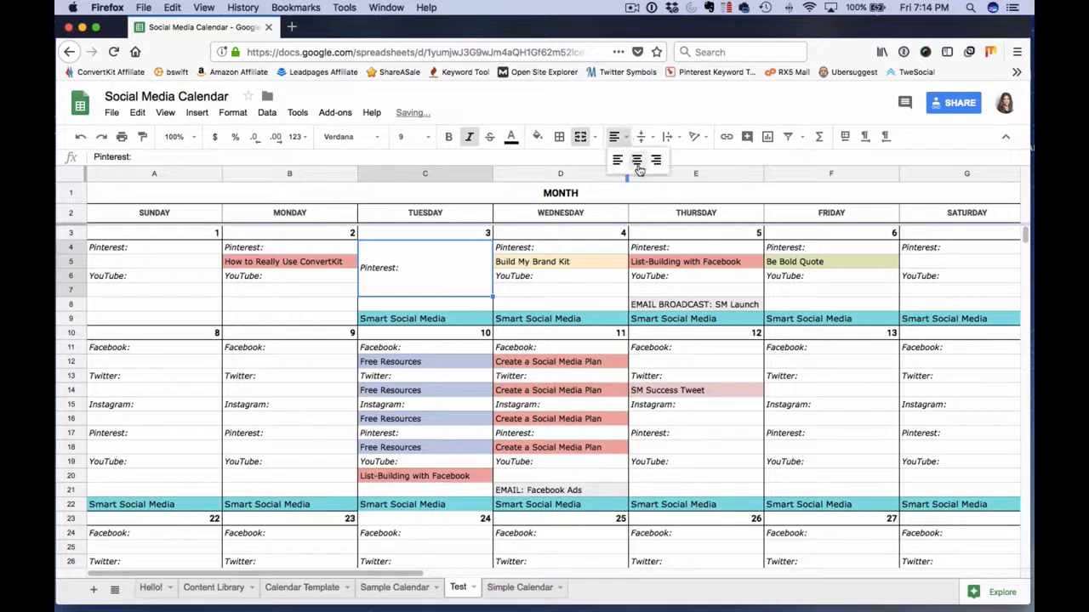
click(638, 160)
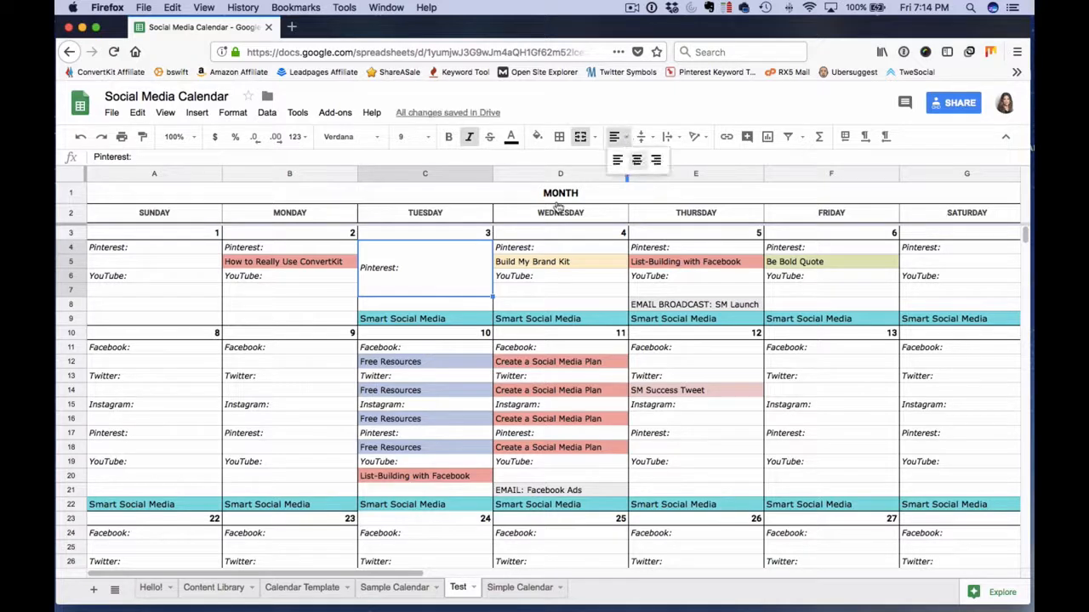
Check the Simple Calendar sheet and replace the merged Tuesday cell's text on the Test sheet with SM Success Launch
double_click(452, 273)
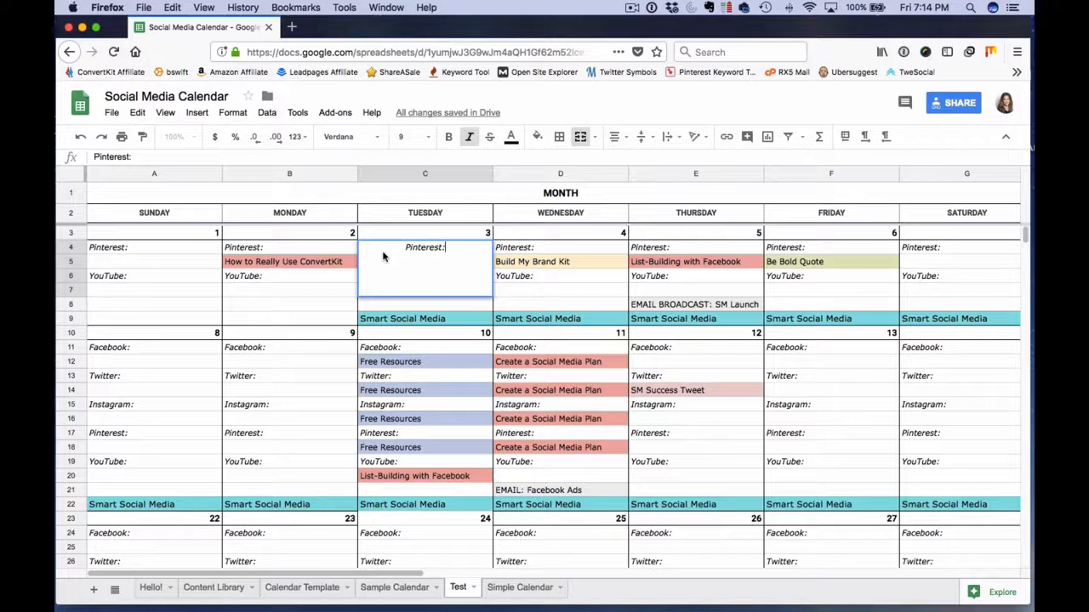
drag(447, 247, 405, 246)
click(514, 587)
click(407, 589)
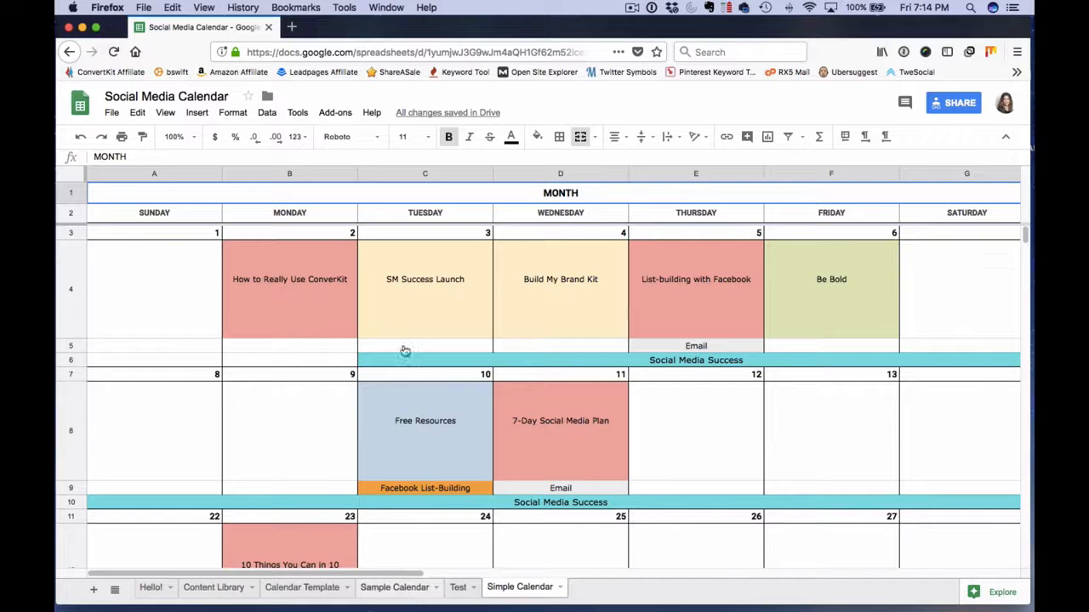
click(457, 587)
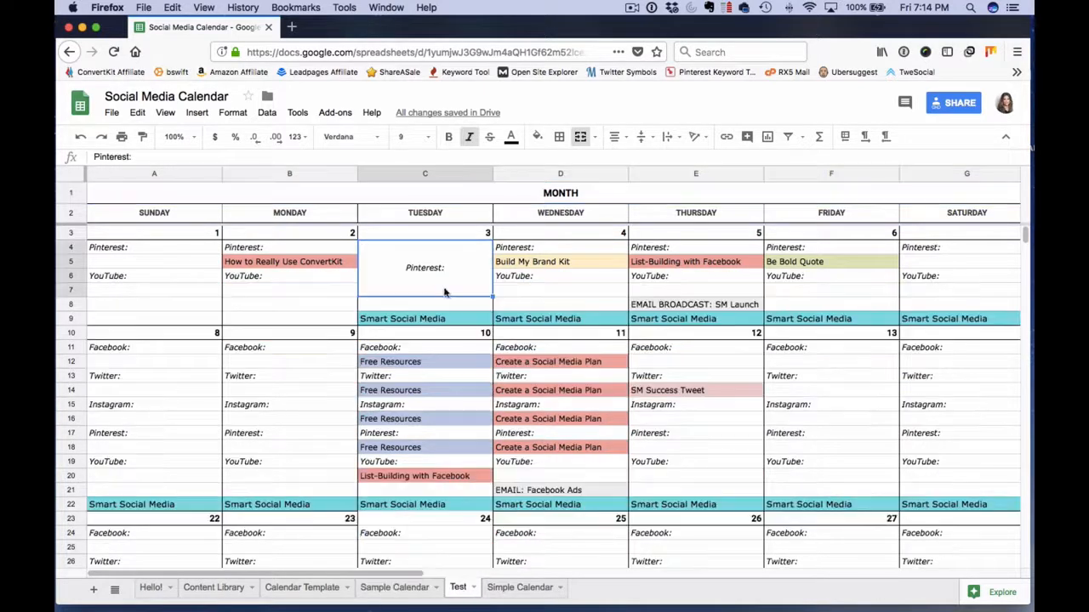
double_click(451, 266)
drag(451, 266, 371, 251)
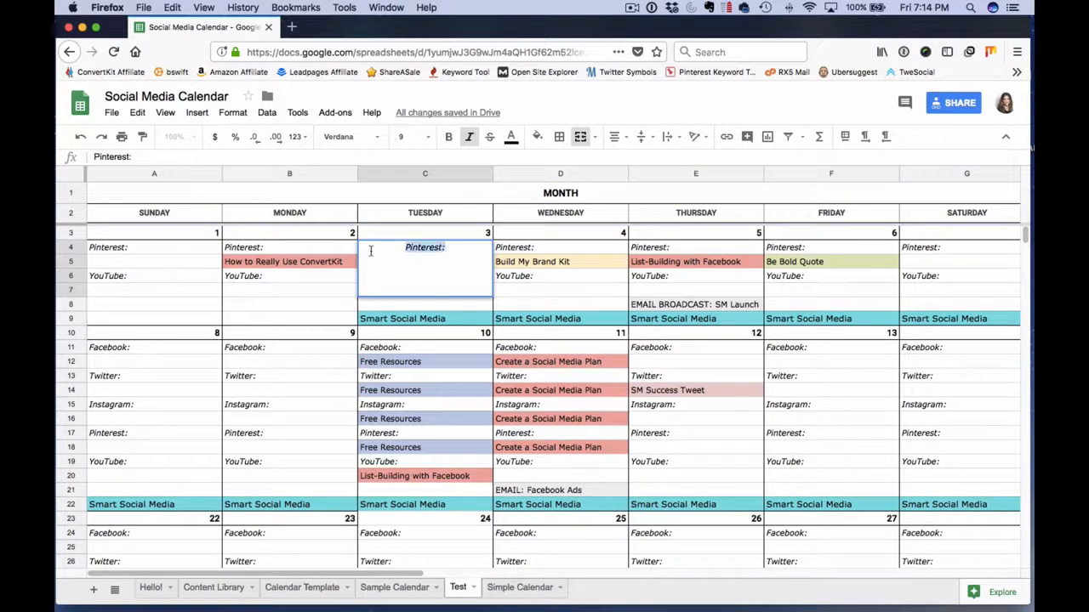
text(SM Success)
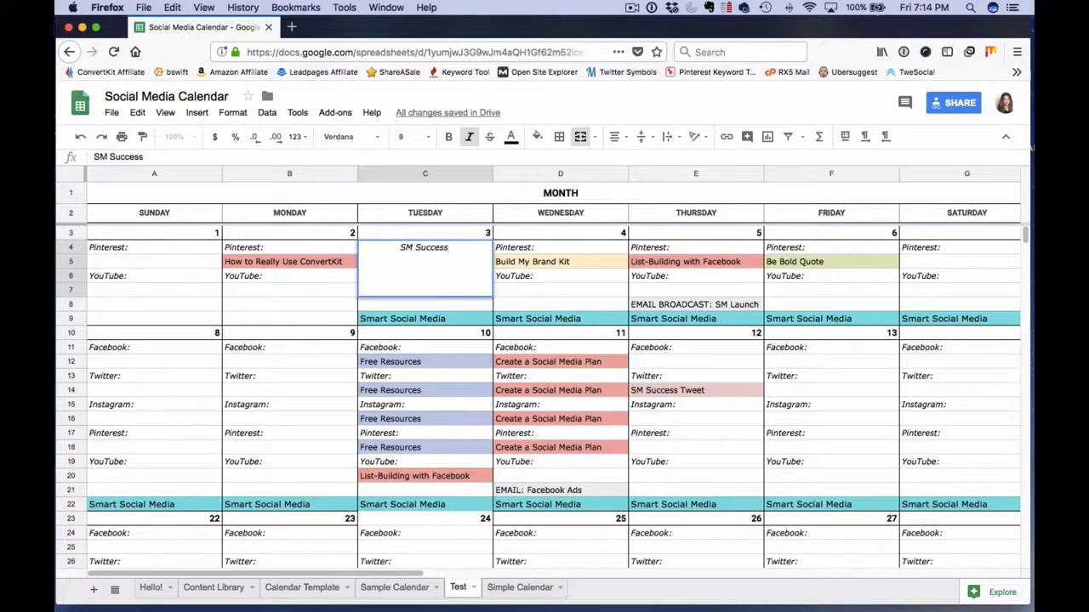
text( Launch)
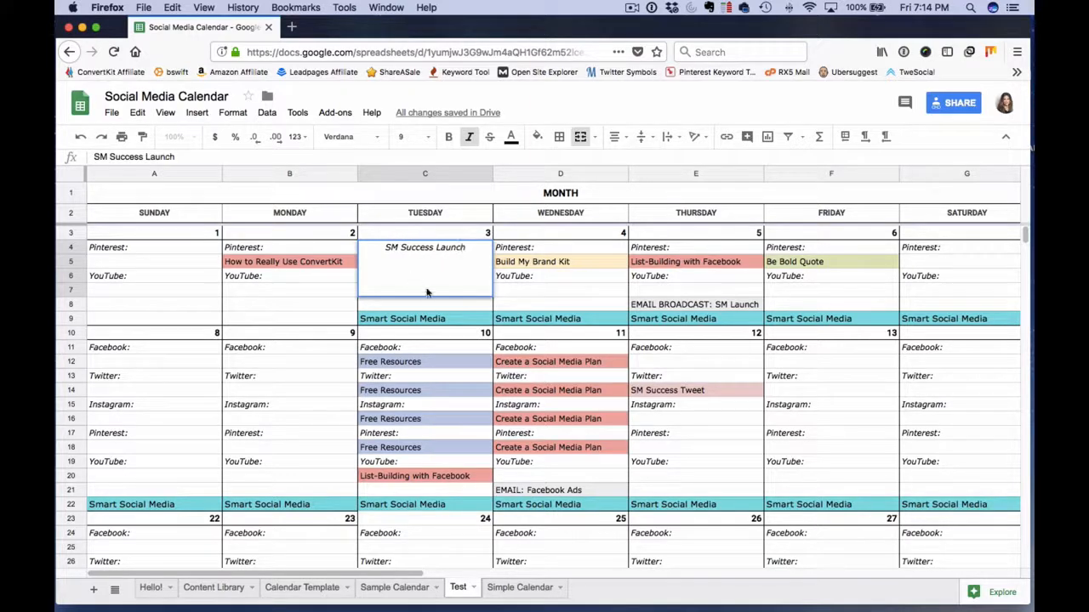
key(Return)
Fill the merged SM Success Launch cell with the lightest orange shade
click(443, 272)
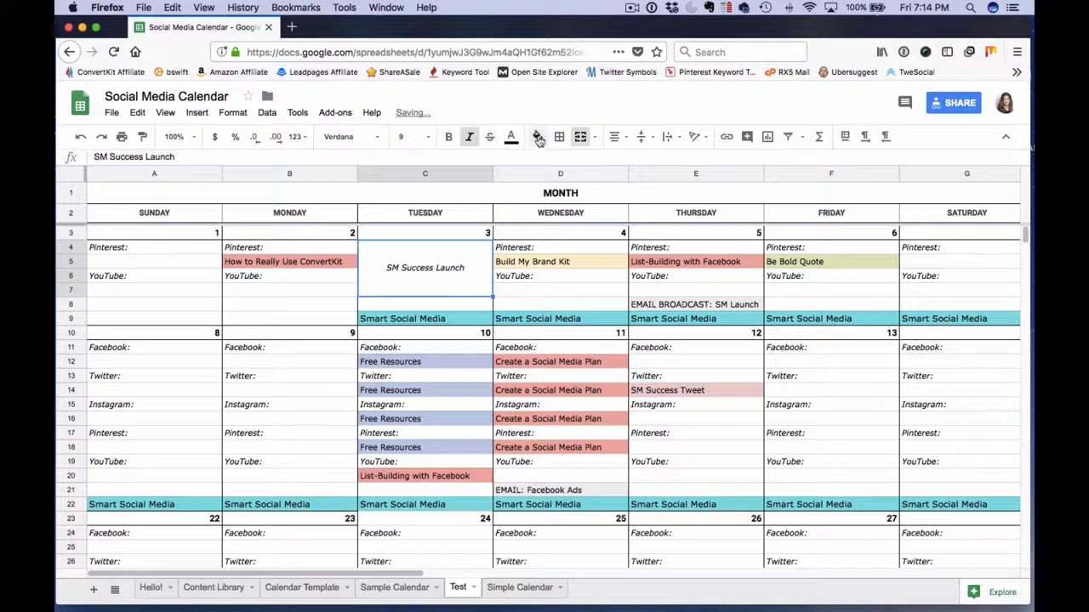
click(537, 136)
click(567, 223)
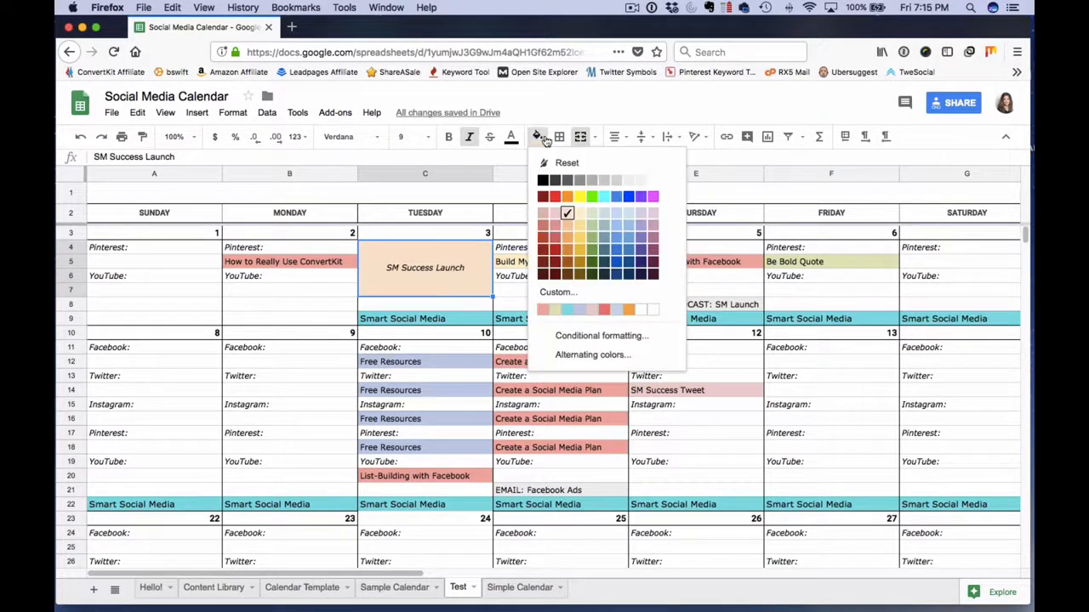
click(537, 137)
click(504, 156)
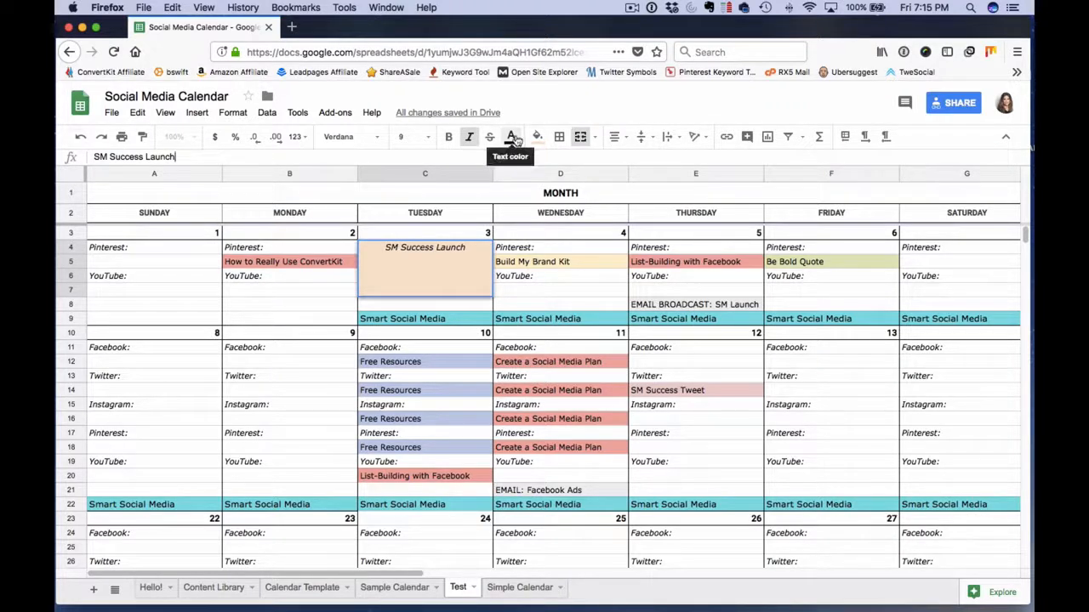
click(429, 361)
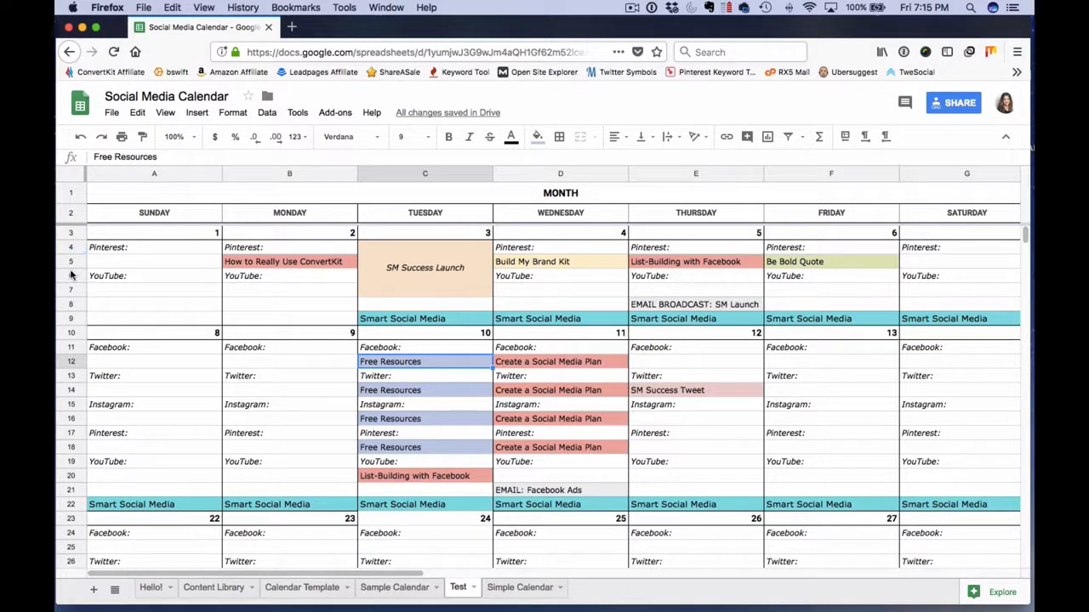
Hide the TUESDAY column C on the Test sheet and unhide it again
click(393, 173)
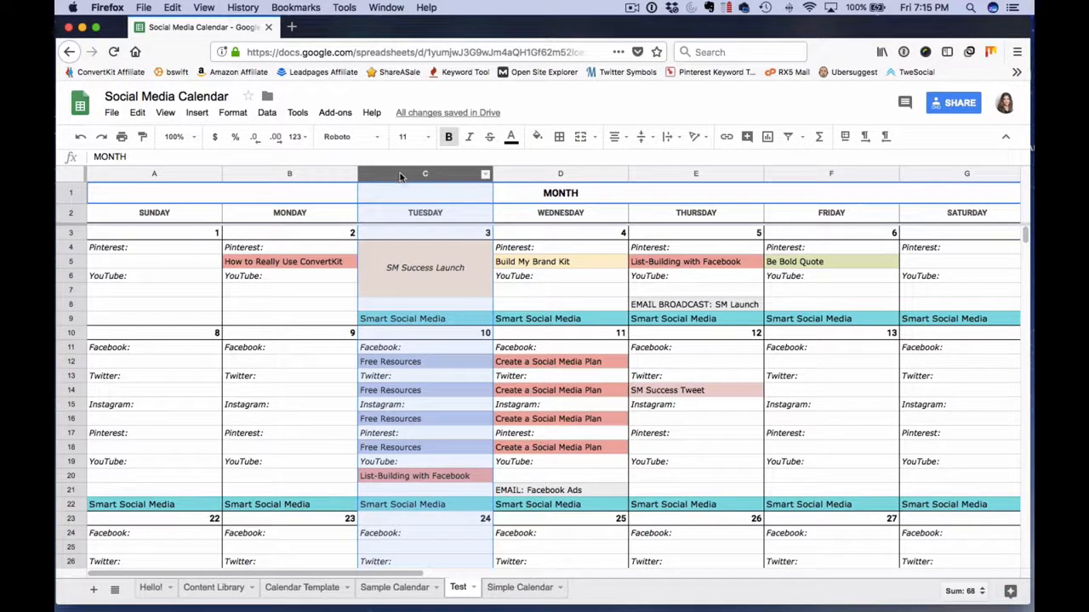
right_click(400, 175)
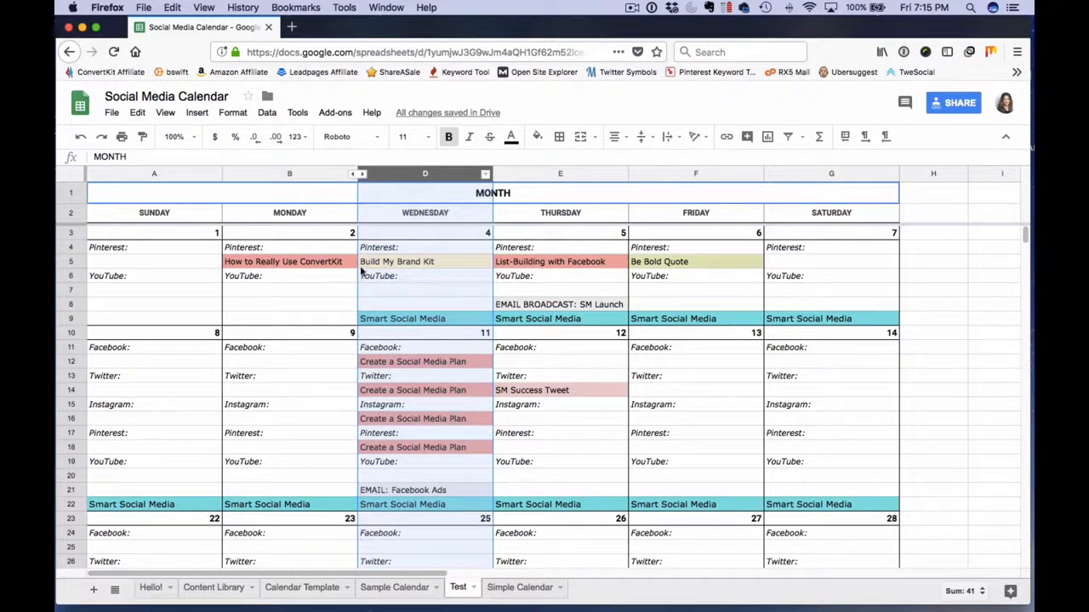
click(358, 174)
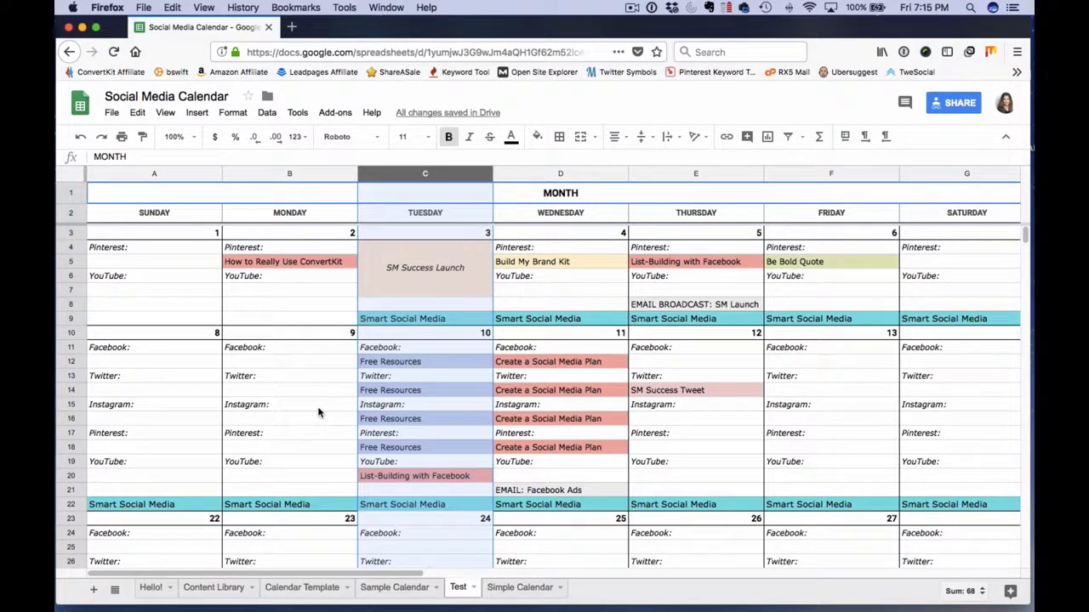
click(294, 299)
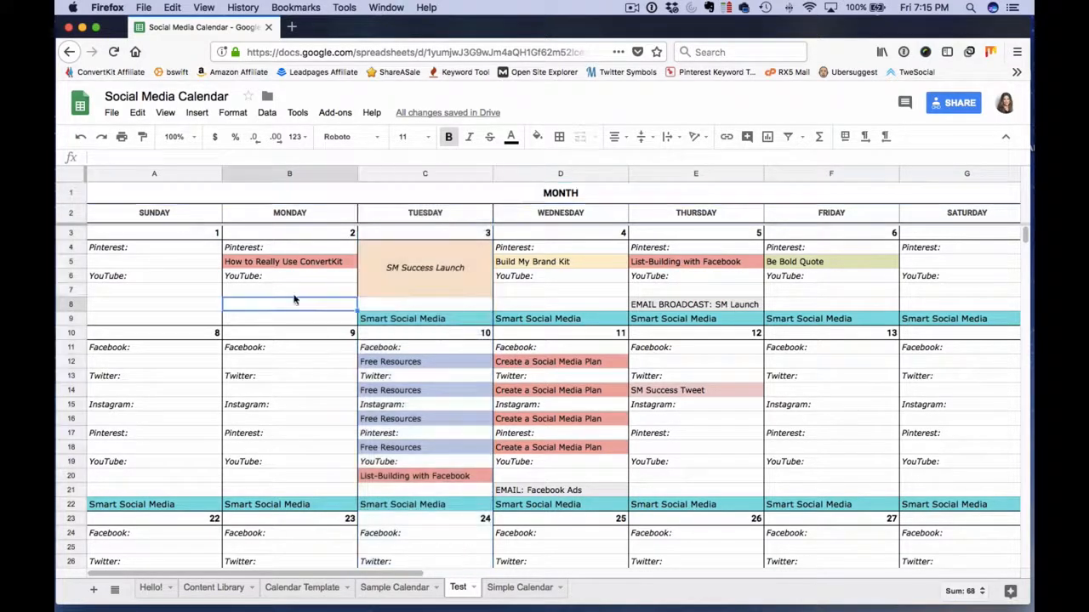
click(546, 194)
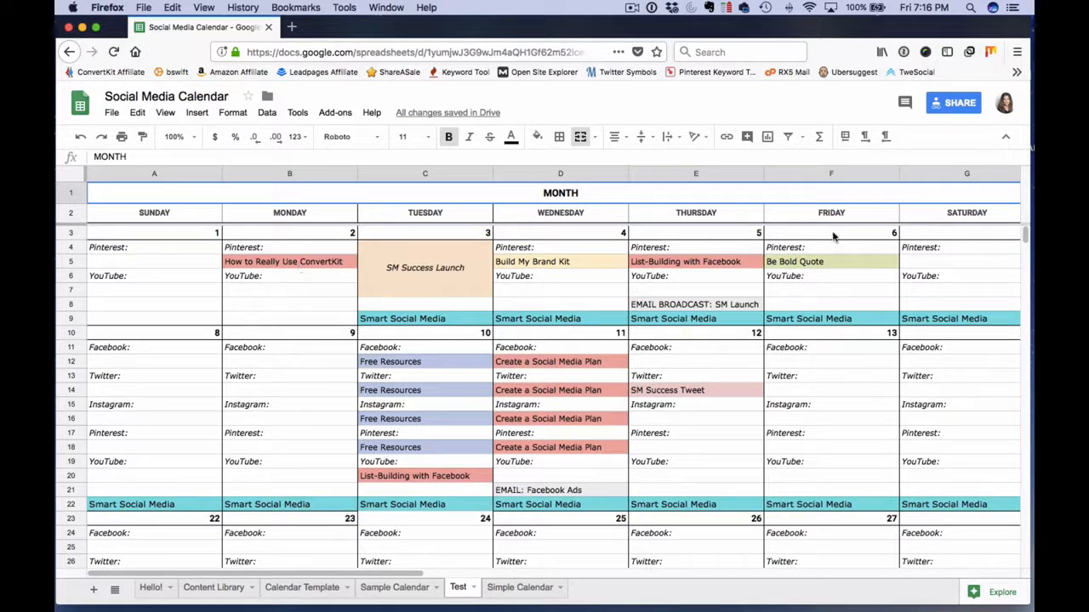
click(868, 235)
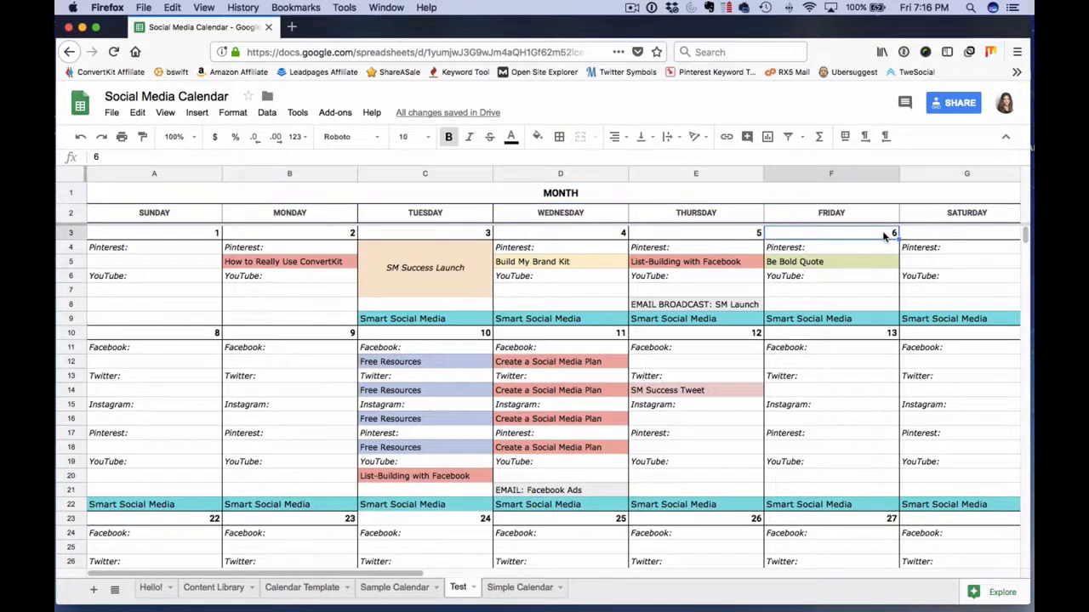
Renumber the first week's dates in row 3 of the Test sheet, entering 1 for Friday and 2 for Saturday
text(1)
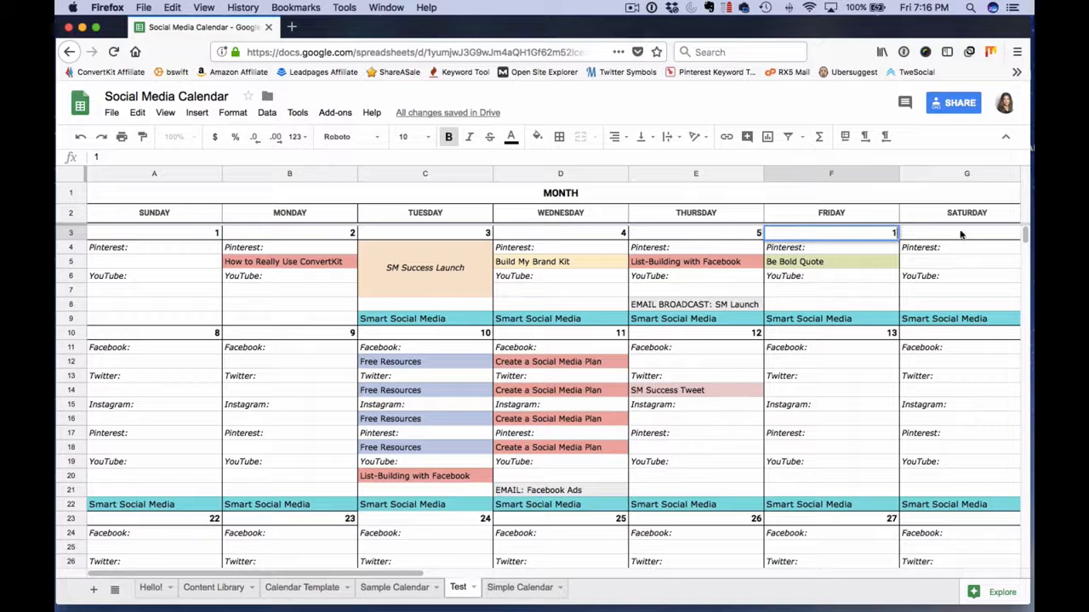
click(966, 237)
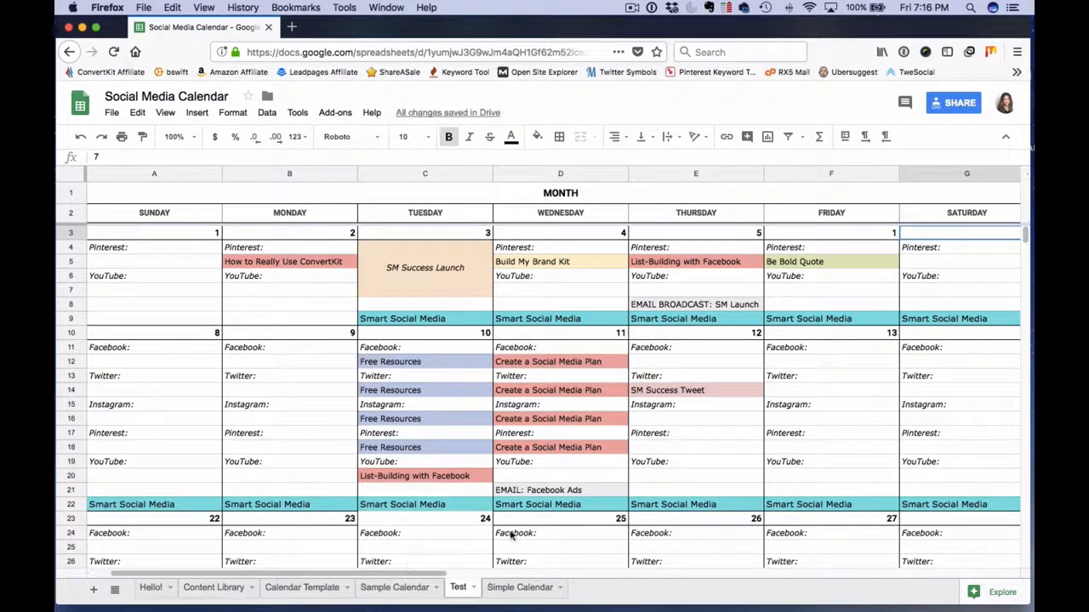
scroll(1002, 231, right, 3)
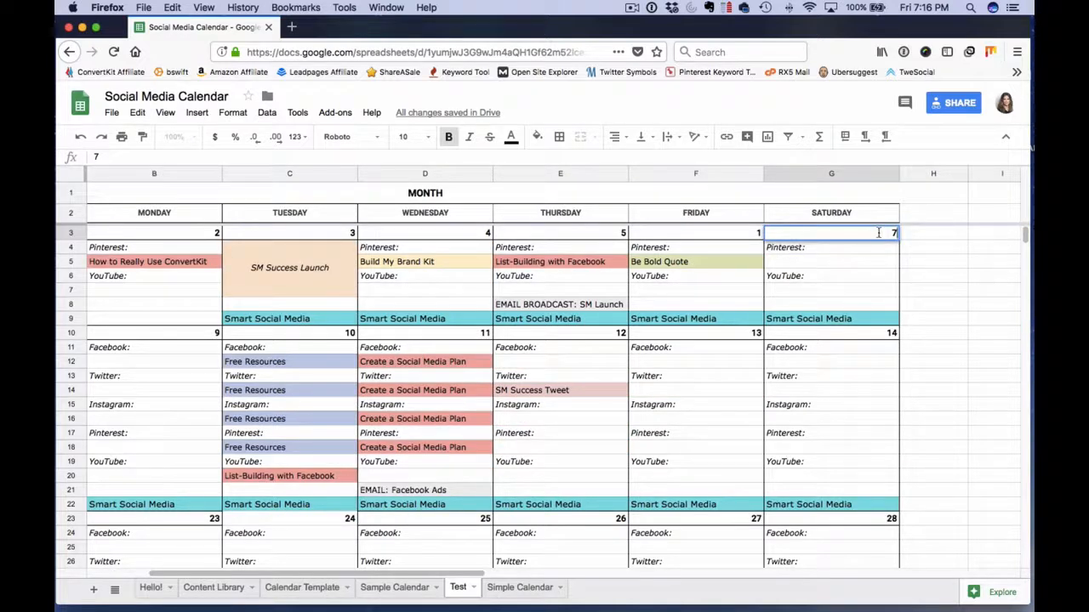
text(2)
Clear the row 3 date numbers under Monday, Tuesday, Wednesday and Thursday
click(600, 236)
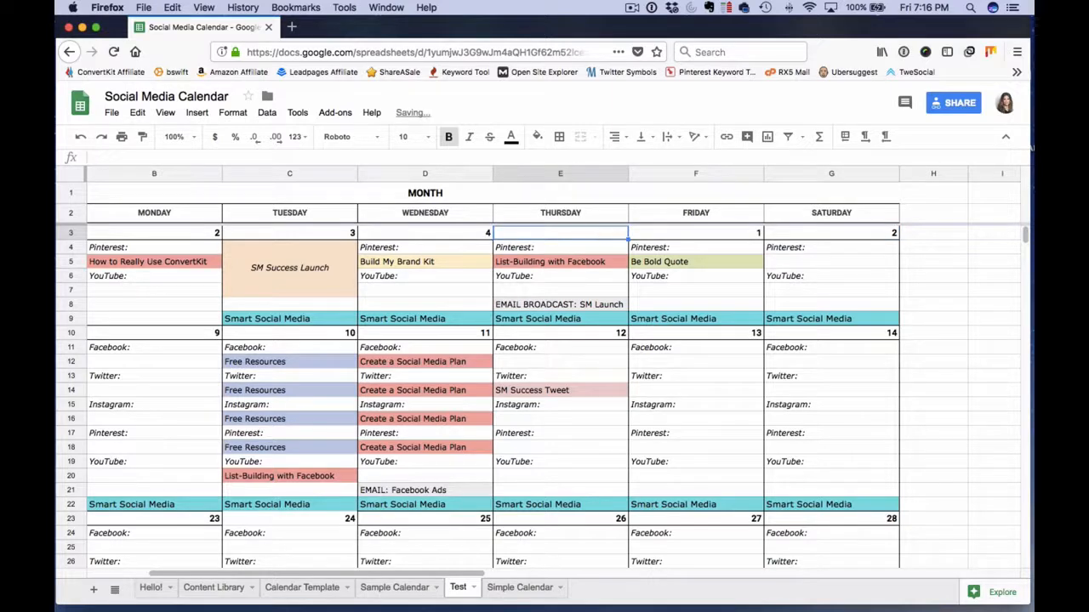
click(330, 236)
key(Delete)
click(195, 238)
key(Delete)
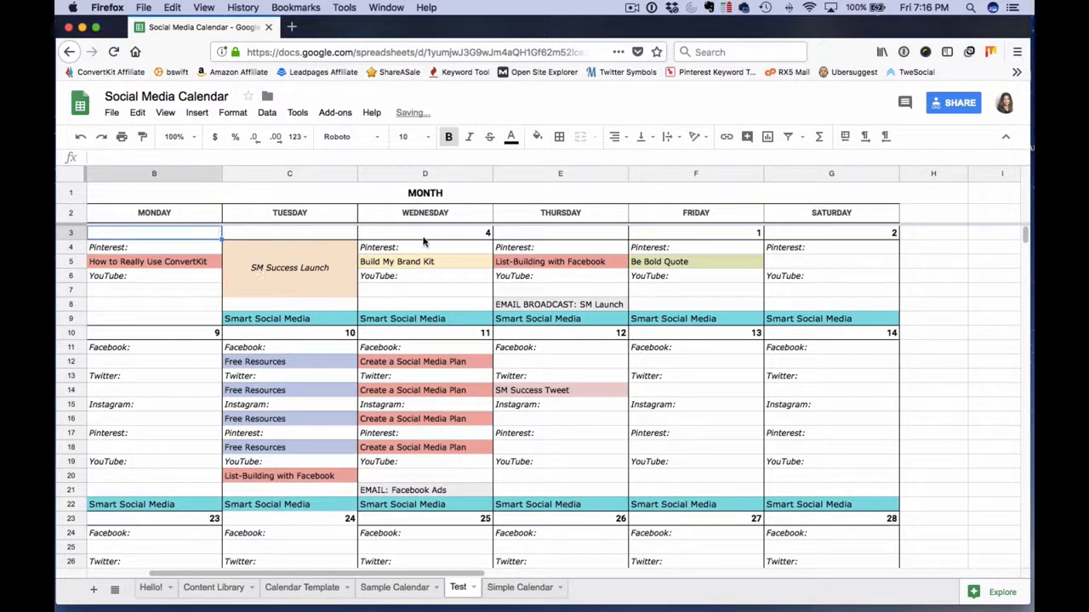
click(423, 237)
key(Delete)
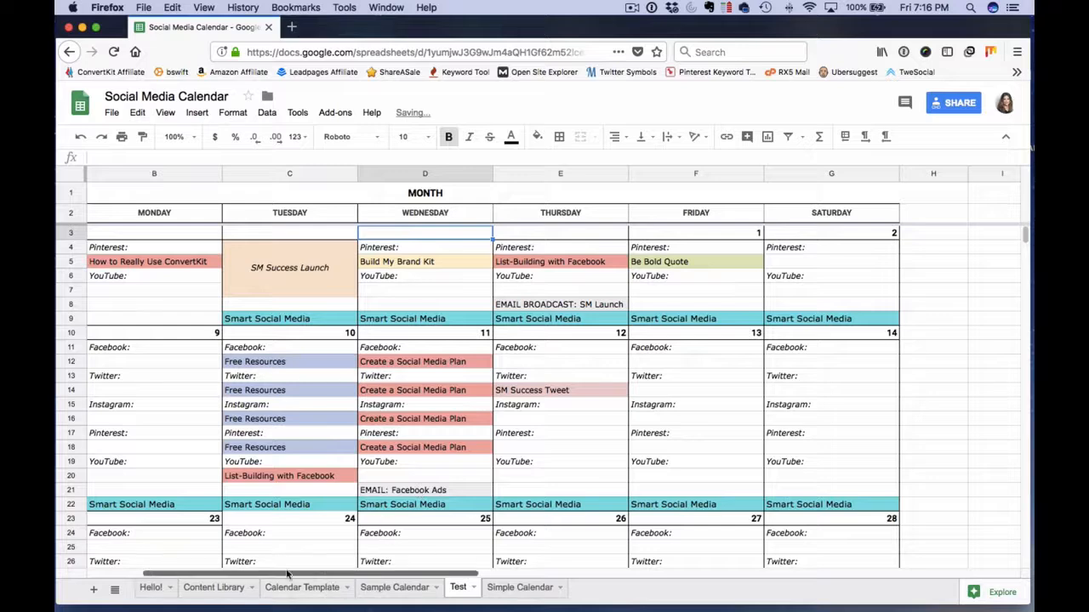
Undo the cleared weekday dates and the Friday and Saturday renumbering in row 3
scroll(287, 576, left, 2)
key(super+z)
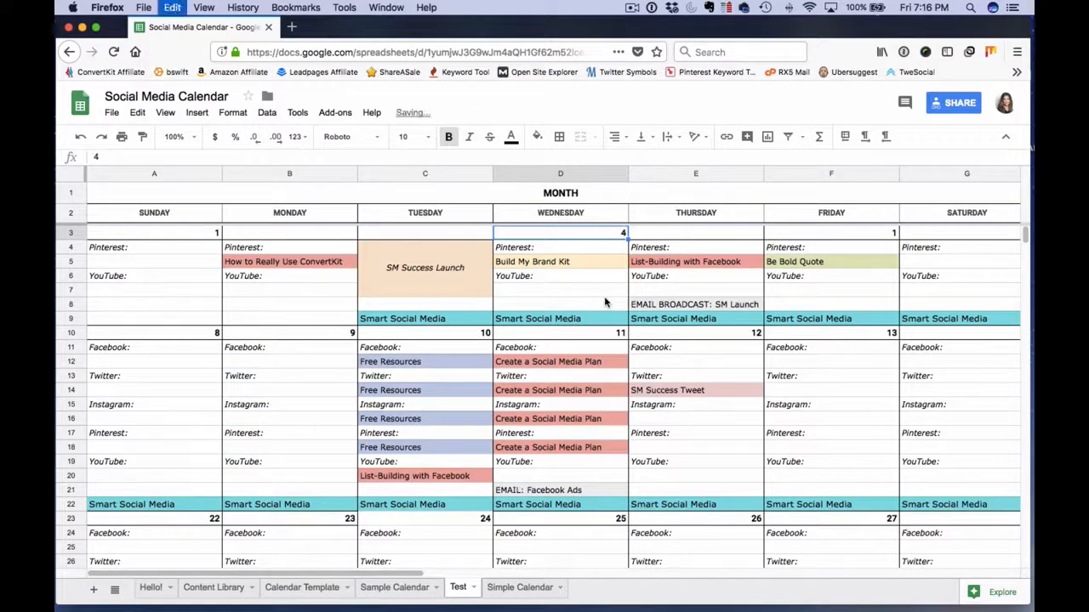
key(super+z)
key(super+z)
key(super+z)
key(super+z)
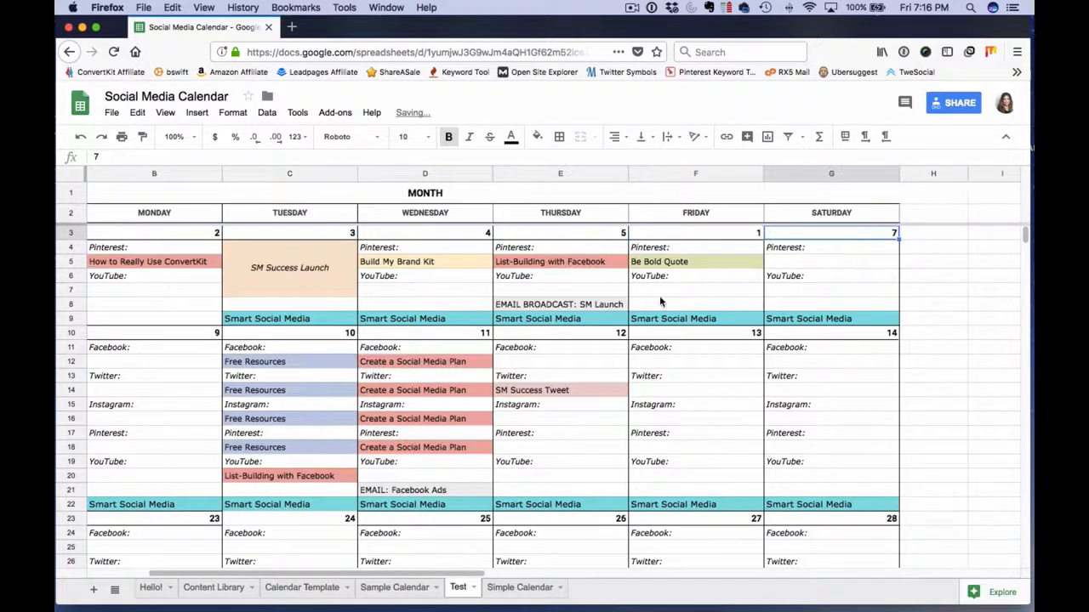
key(super+z)
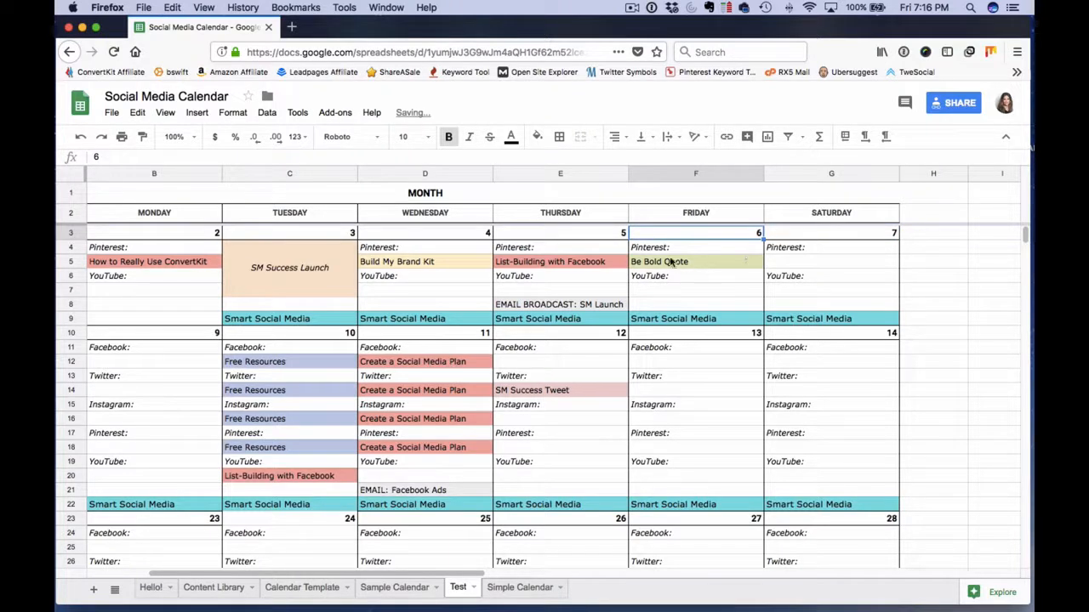
scroll(332, 575, left, 2)
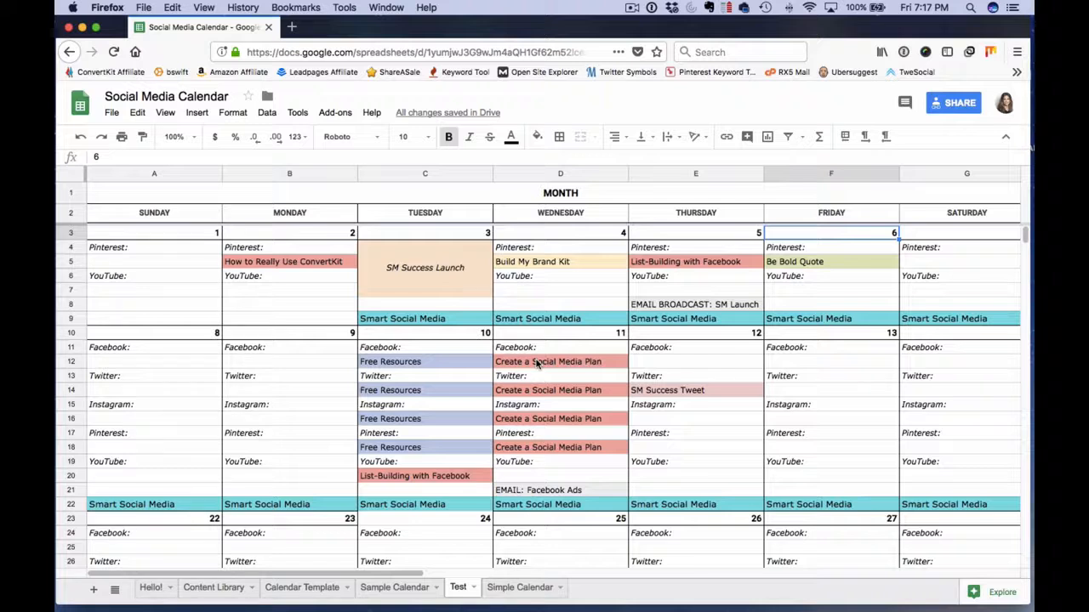
View the available text wrapping options without applying one
click(232, 114)
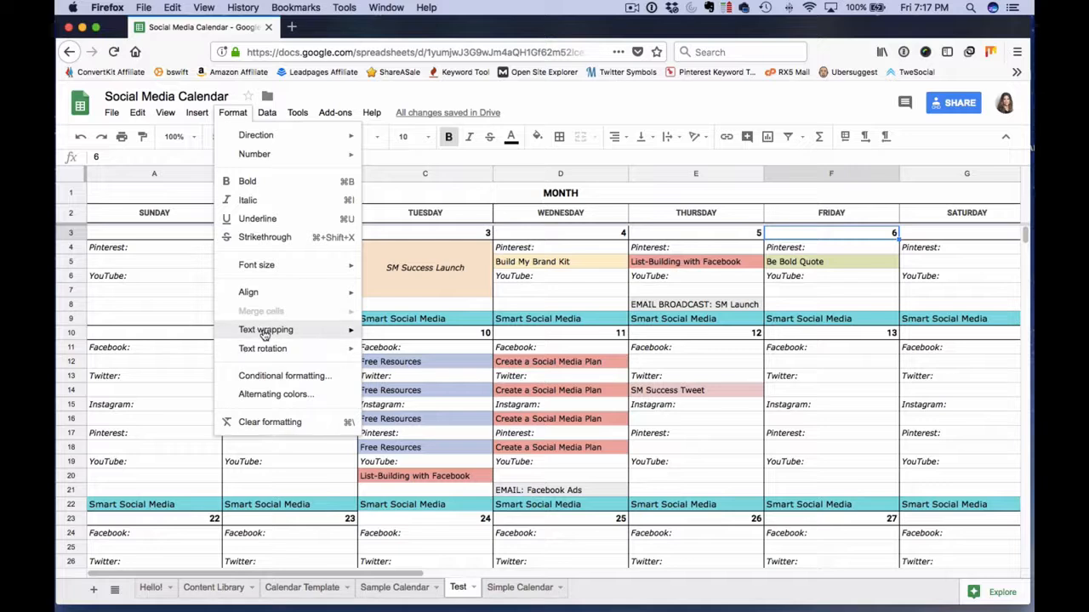
mouse_move(265, 334)
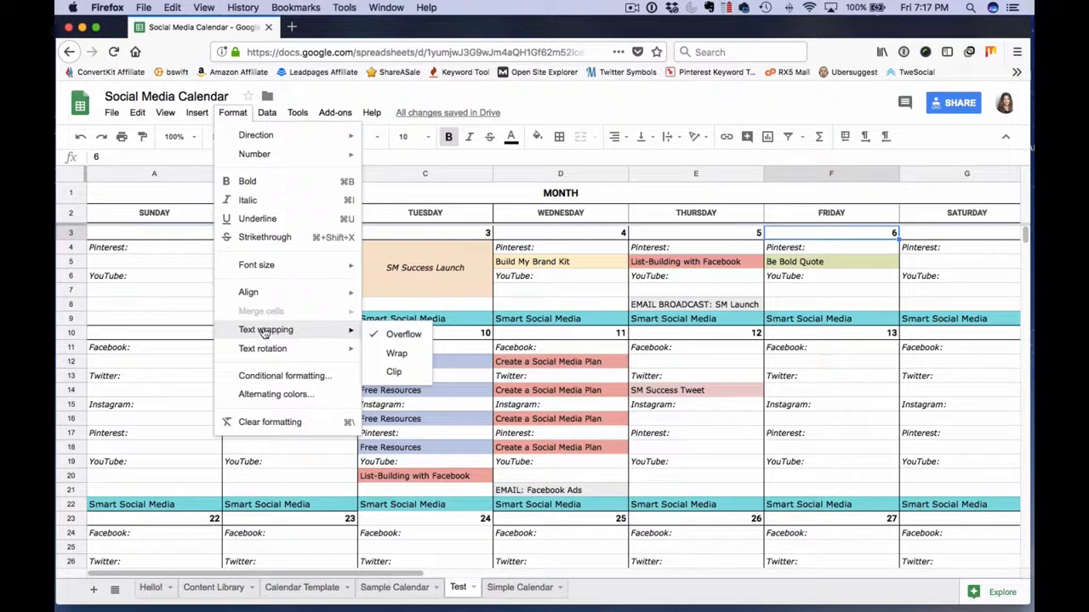
click(438, 391)
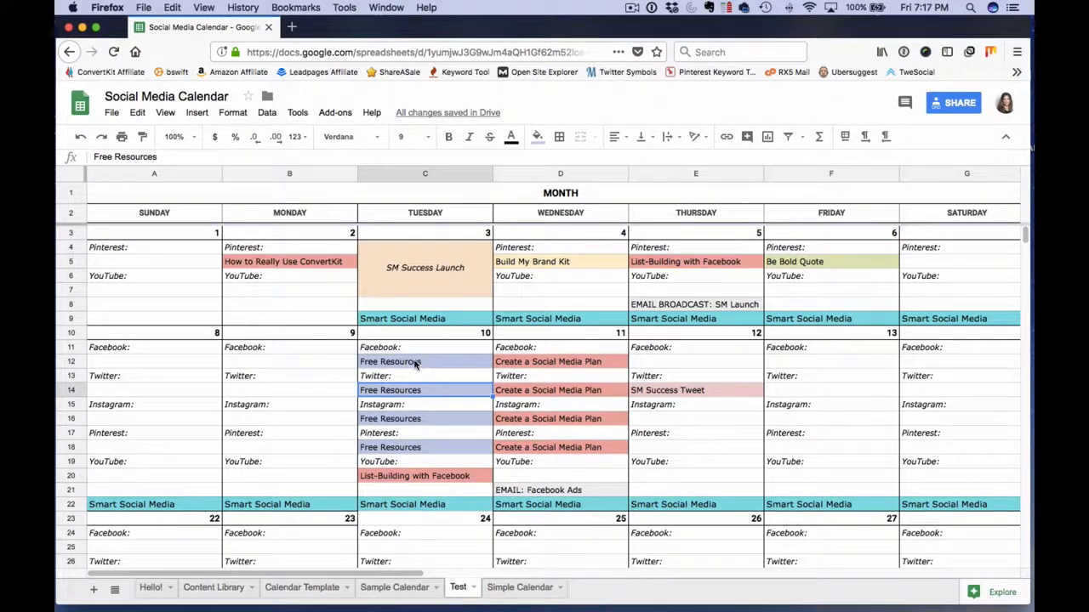
Extend the Monday Pinterest entry in cell B5 to read How to Really Use ConvertKit to Grow Your Business
click(325, 262)
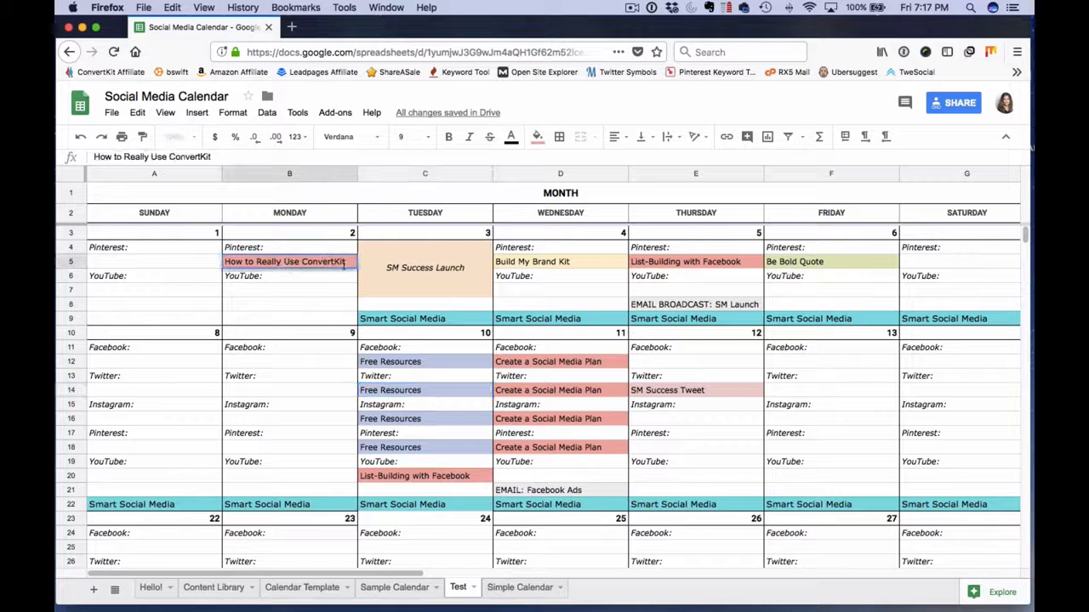
double_click(345, 263)
text(to Grow)
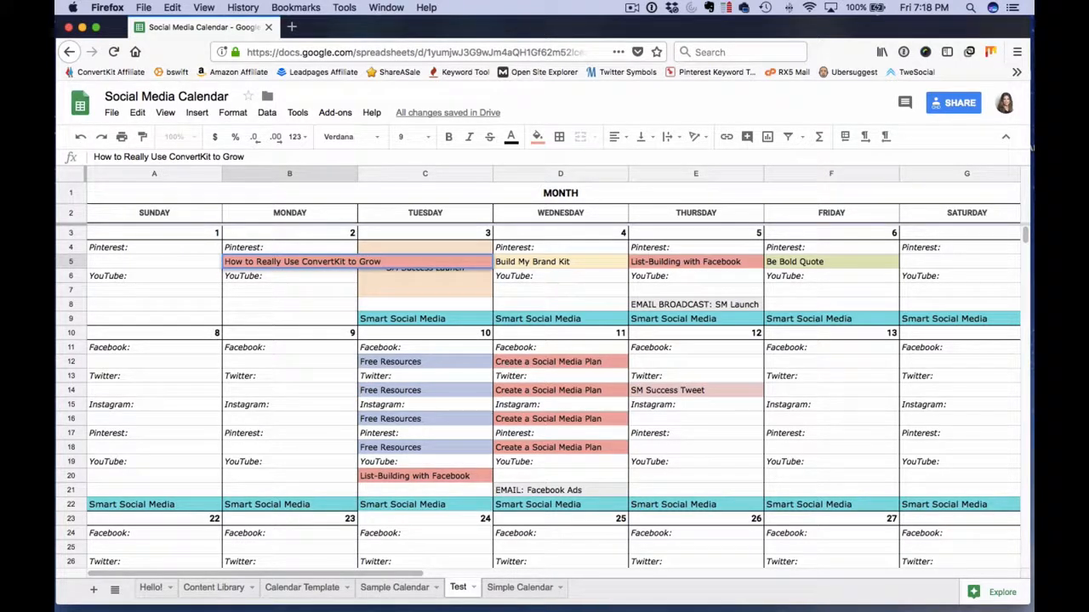
text( Your Business)
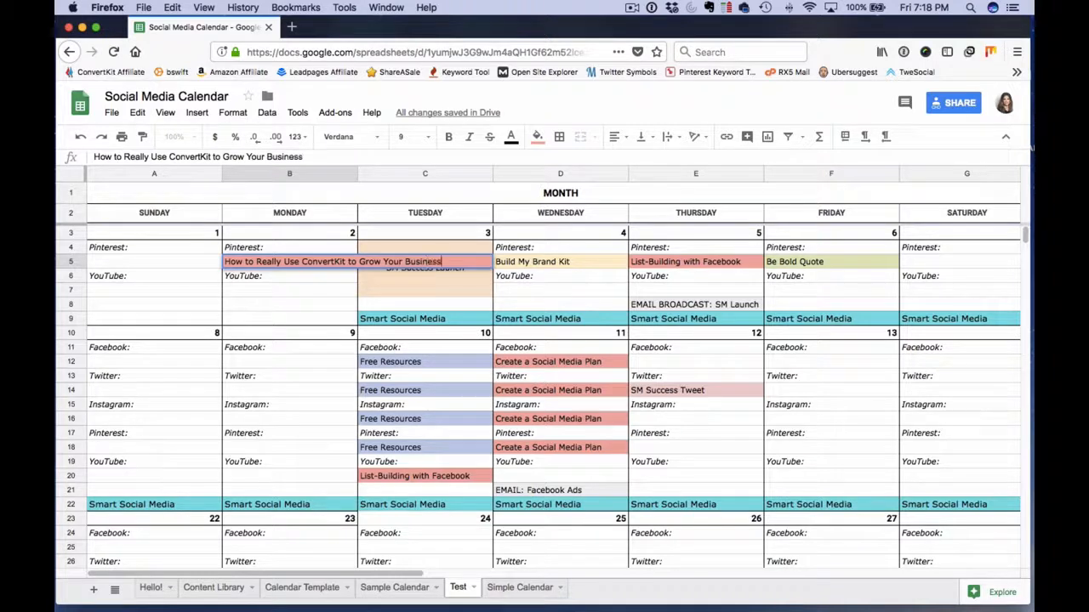
click(322, 304)
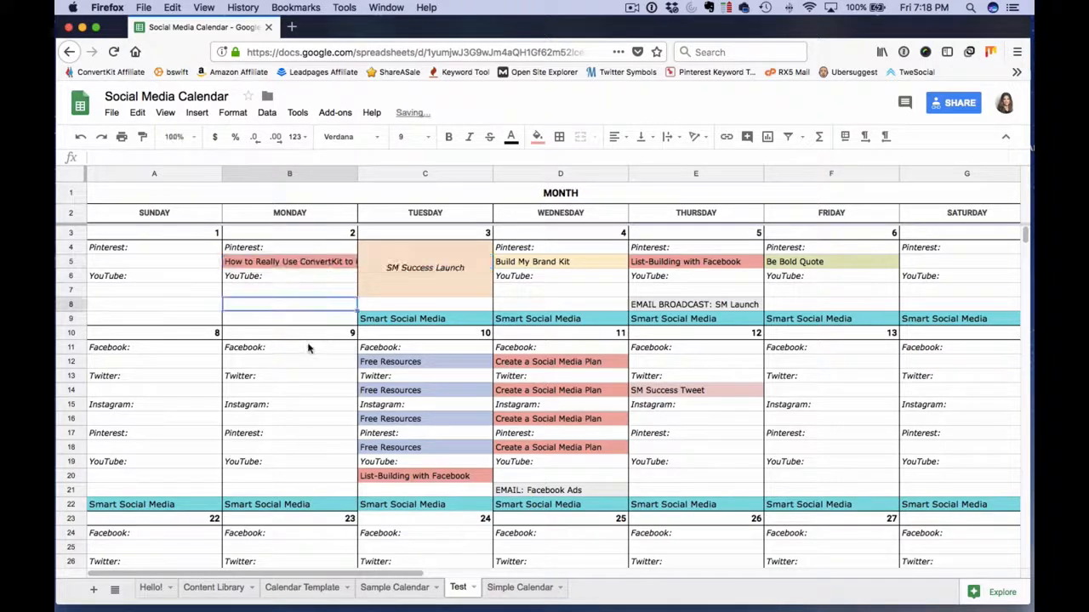
Check the text wrapping setting of cell B5 and view its full text beside the merged Tuesday cell
click(319, 267)
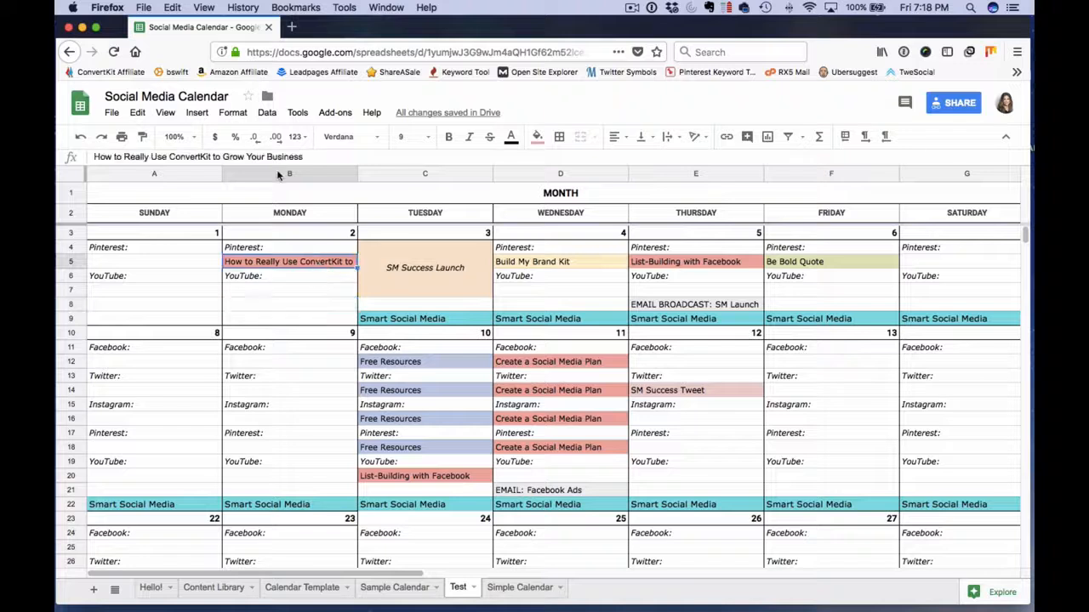
click(232, 112)
mouse_move(279, 331)
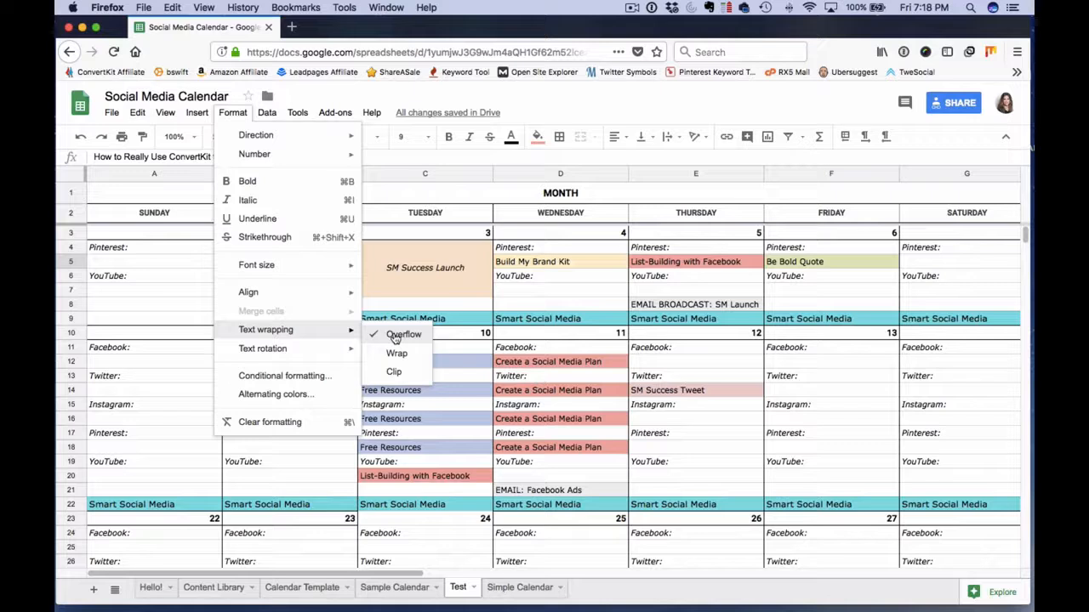
click(400, 292)
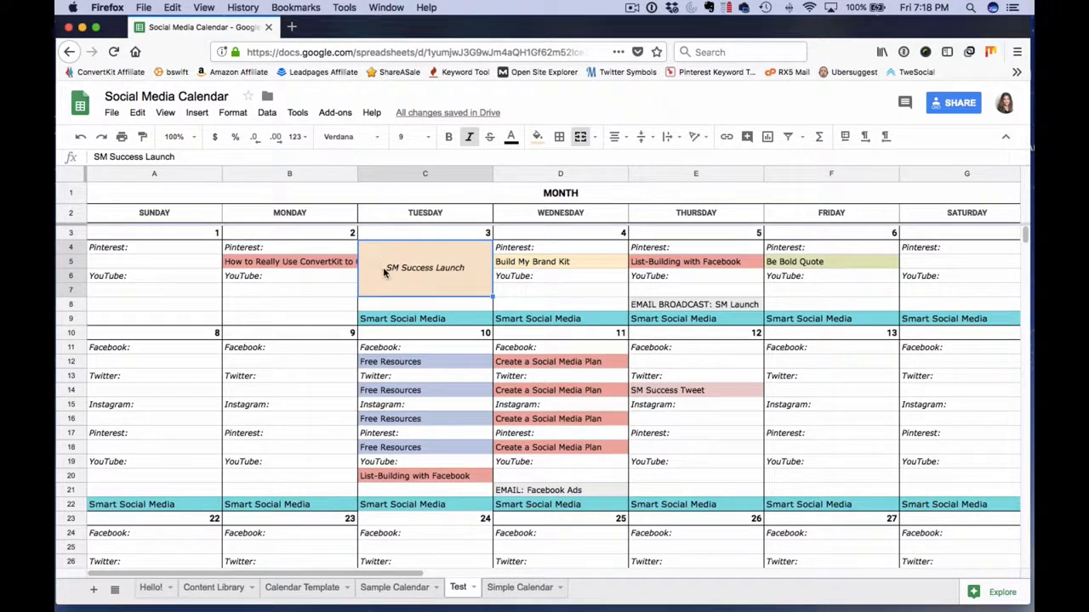
click(284, 268)
double_click(319, 268)
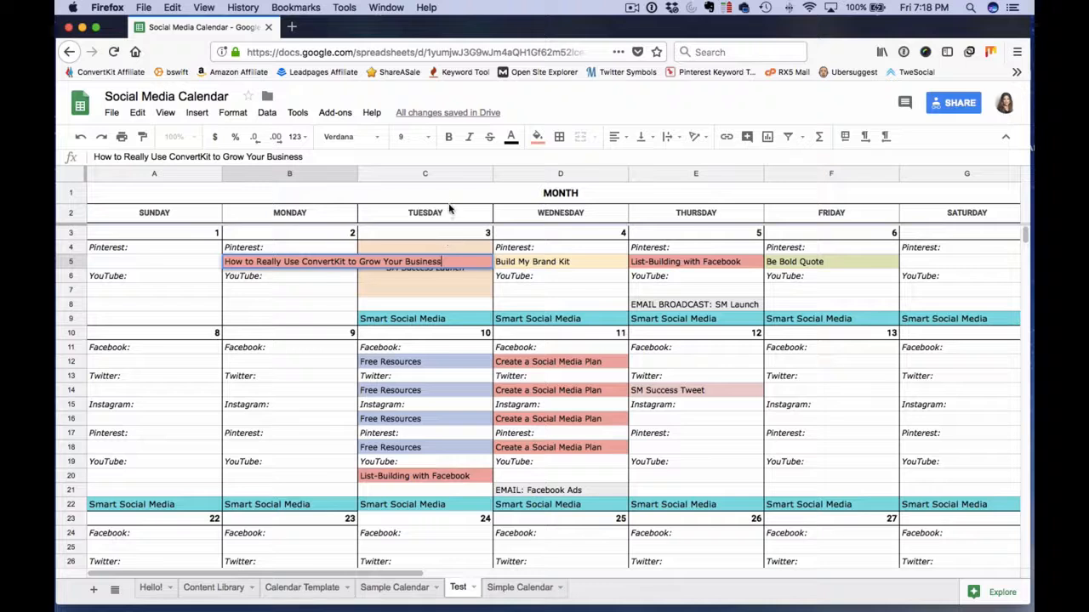
click(418, 269)
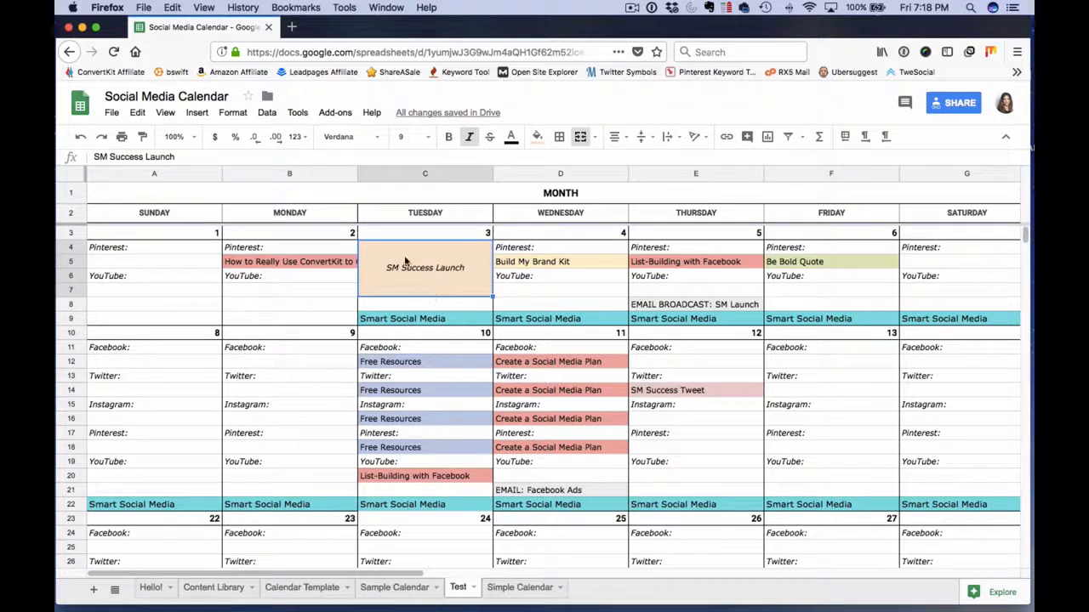
Set the text wrapping of the ConvertKit entry in cell B5 to Wrap
click(328, 266)
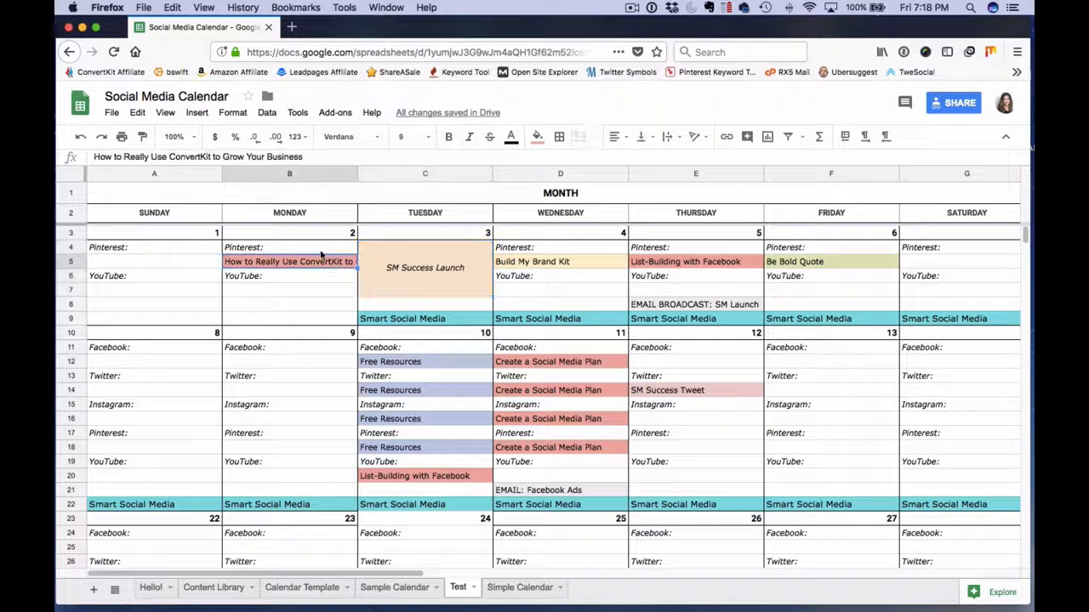
click(232, 112)
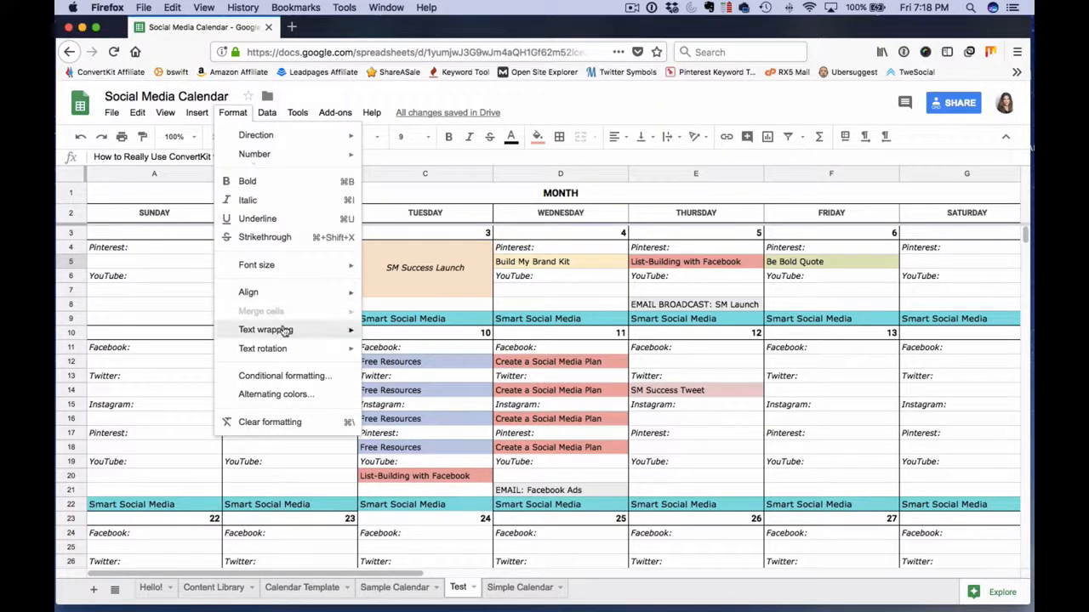
mouse_move(280, 329)
click(398, 354)
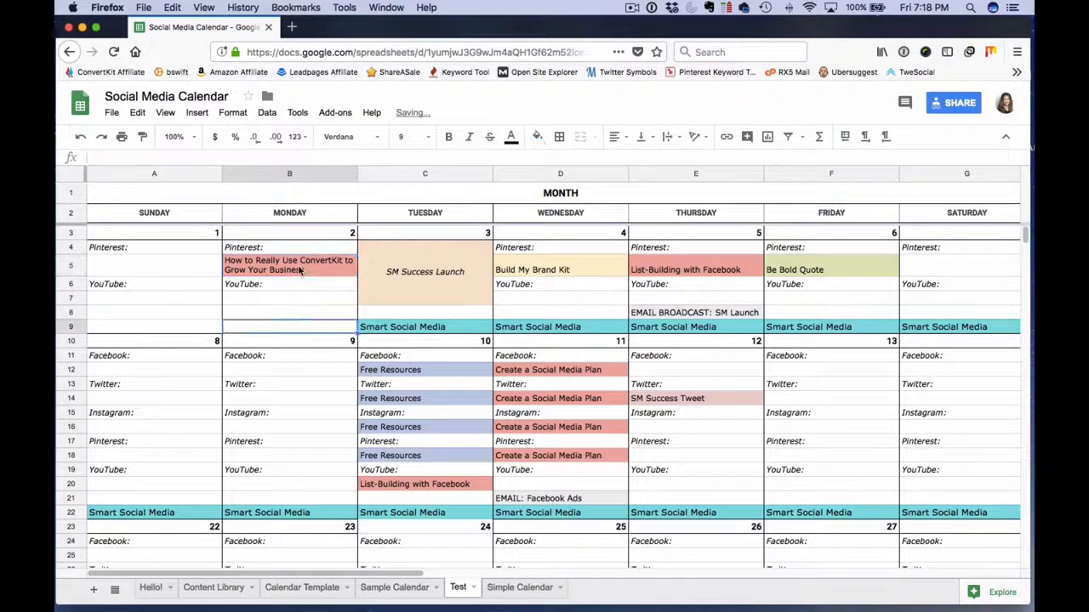
Set the text wrapping of the ConvertKit entry in cell B5 to Clip
click(234, 117)
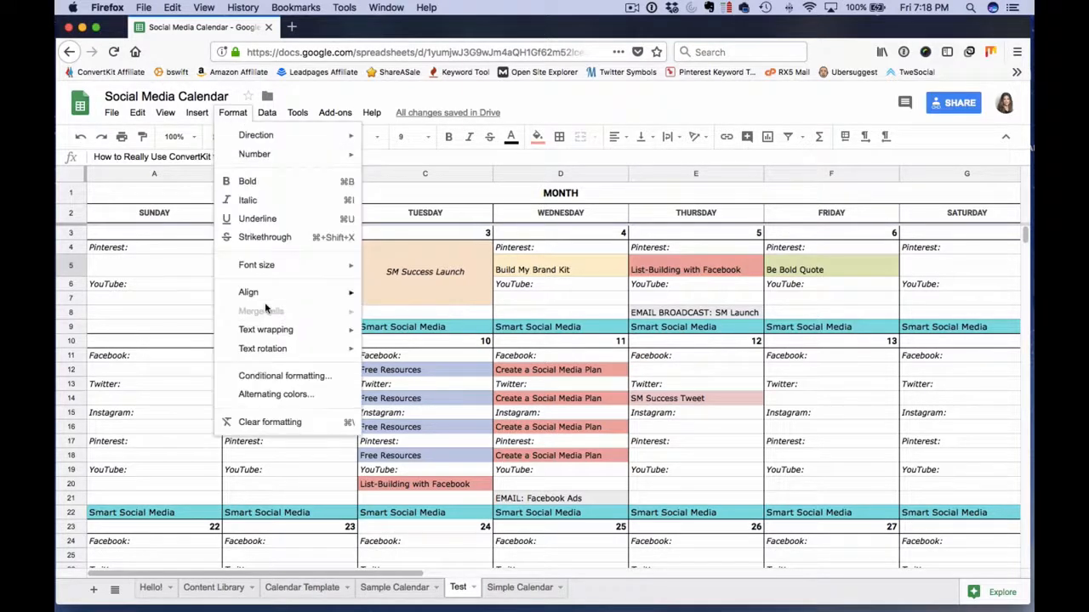
mouse_move(274, 333)
click(397, 375)
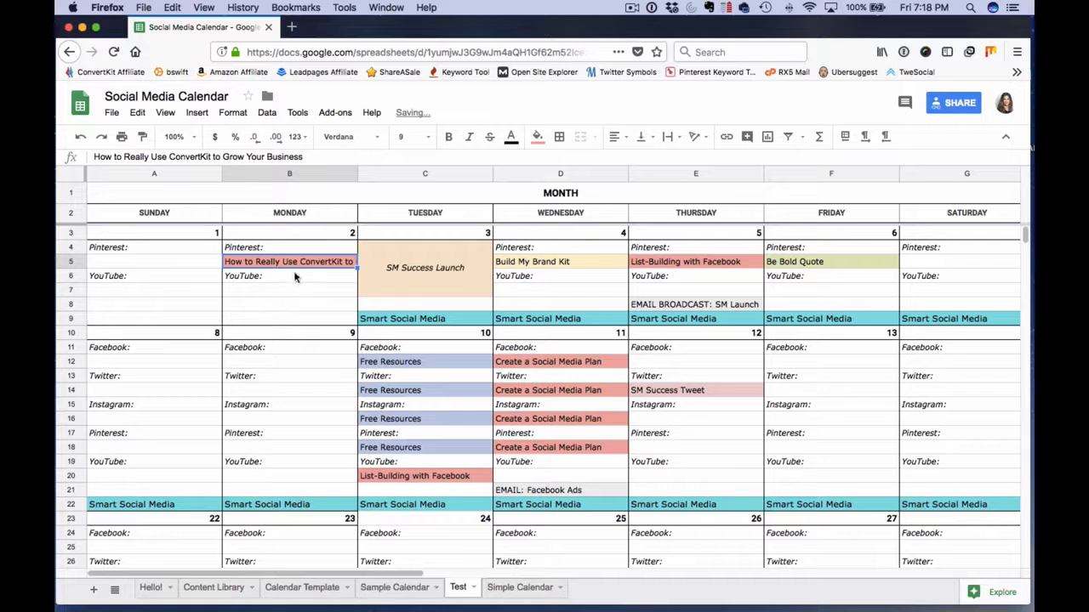
click(332, 307)
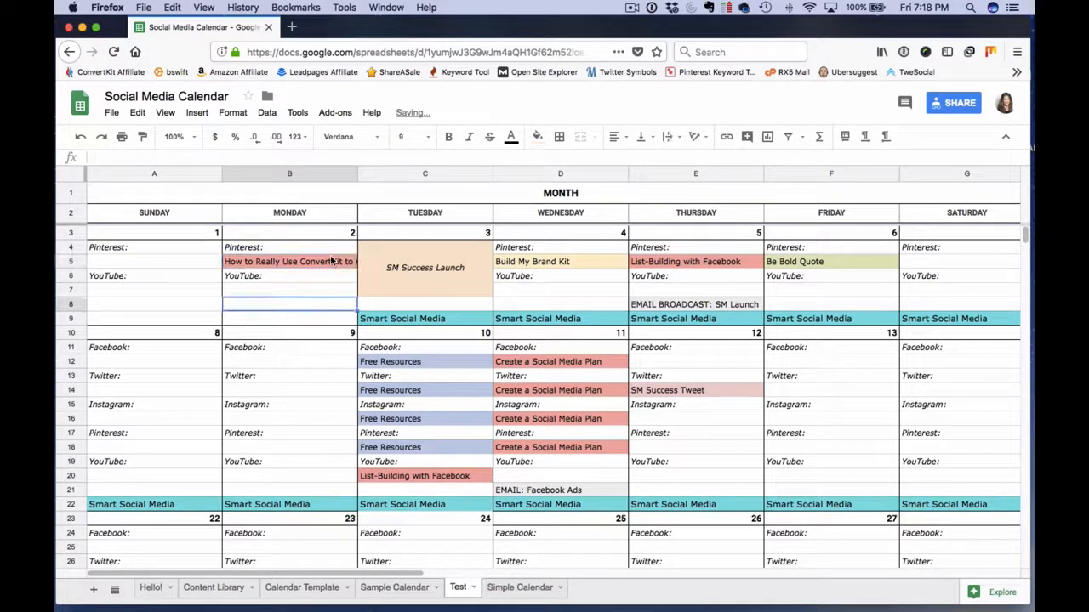
Check the text wrapping setting of the merged SM Success Launch cell
click(403, 264)
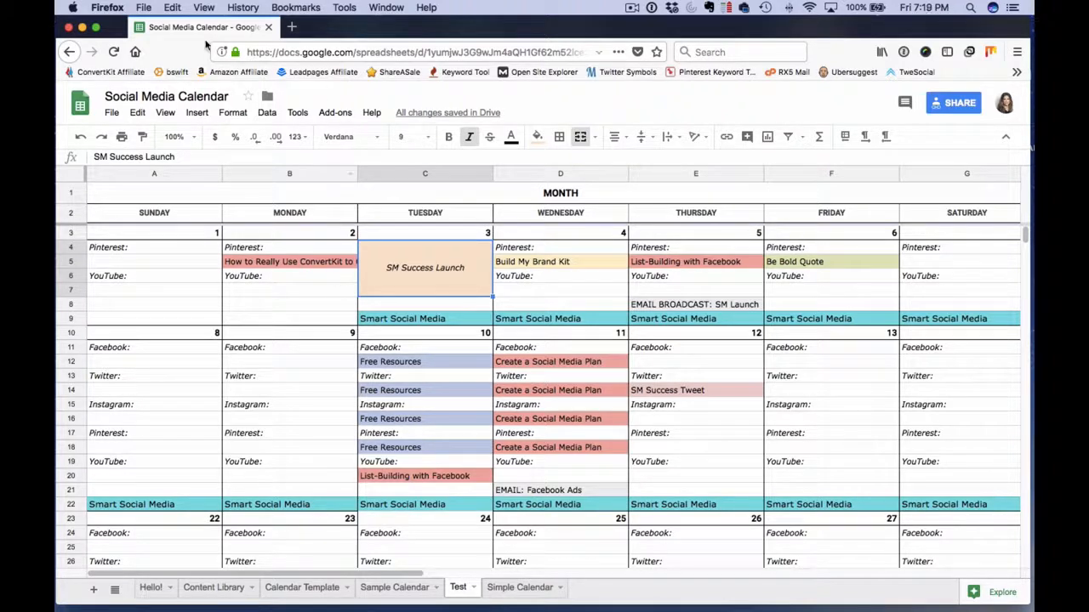
click(230, 112)
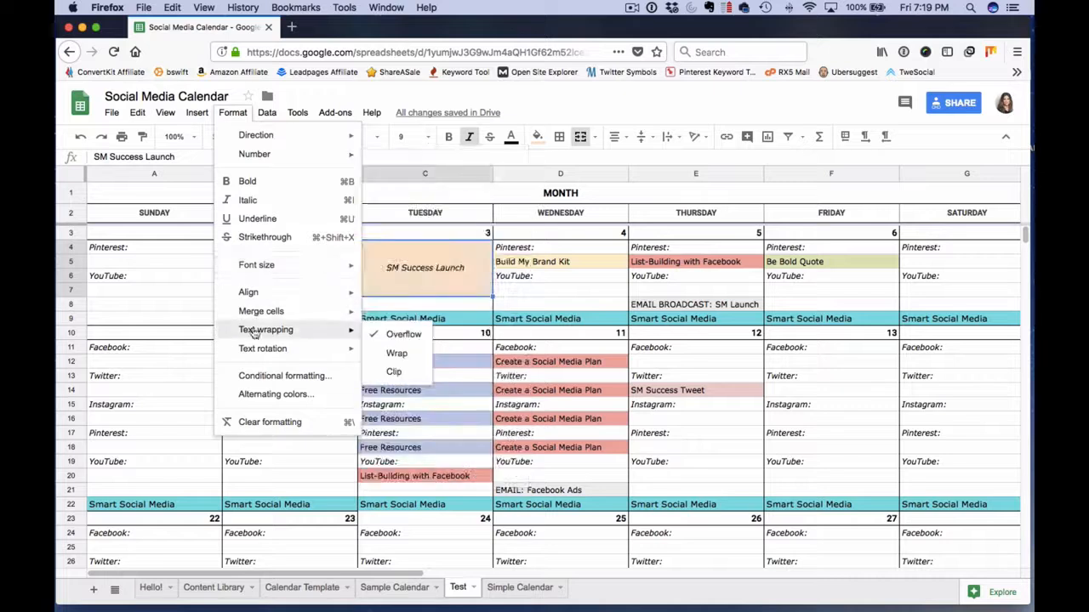
mouse_move(266, 334)
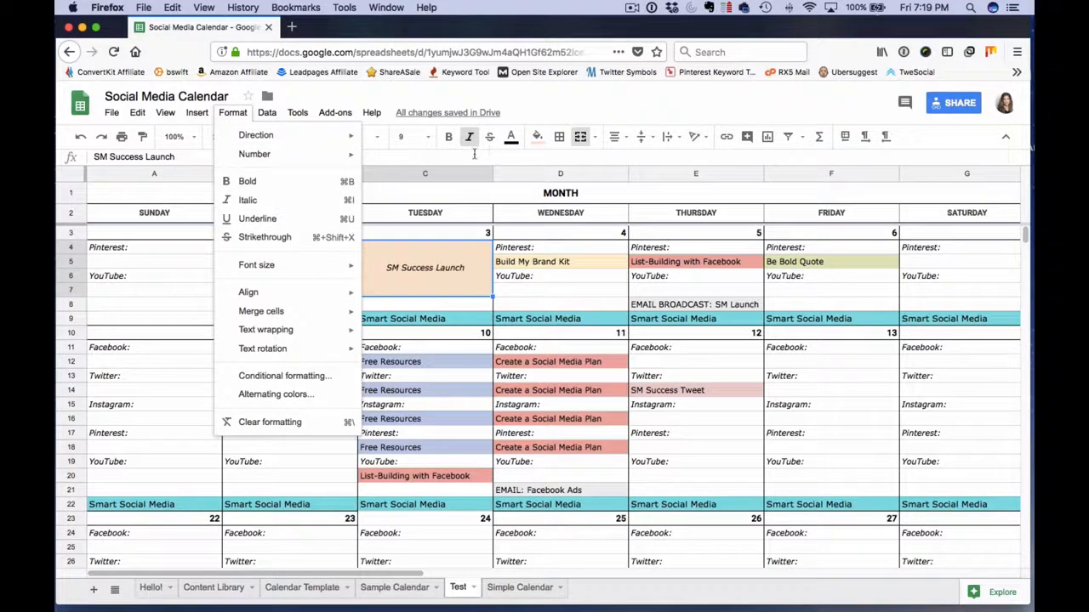
click(541, 103)
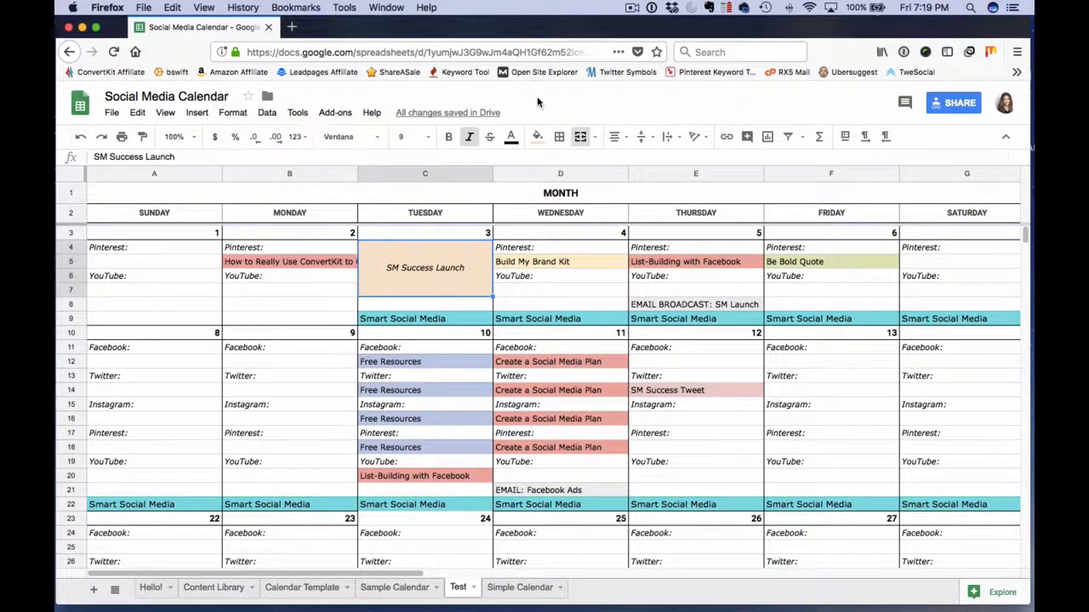
Review the row insertion options for the merged SM Success Launch cell and for row 5
click(199, 114)
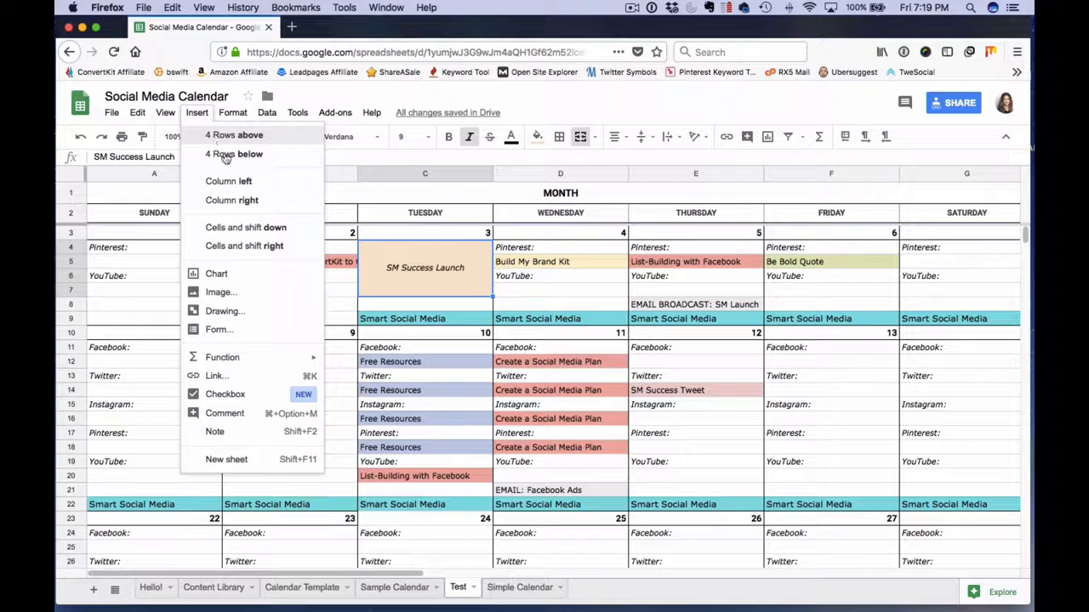
click(134, 275)
click(72, 262)
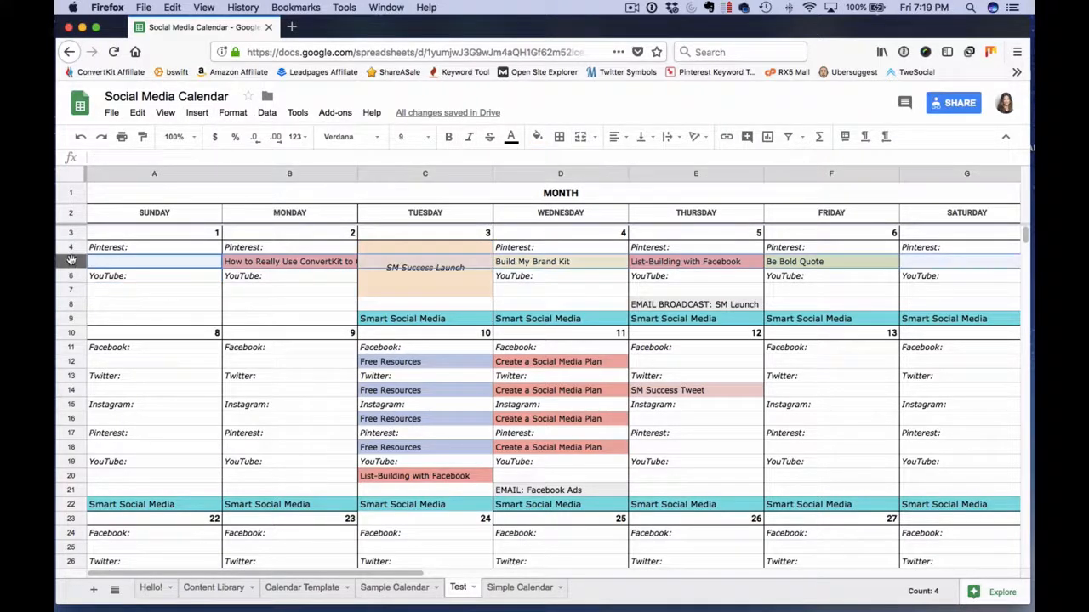
right_click(75, 262)
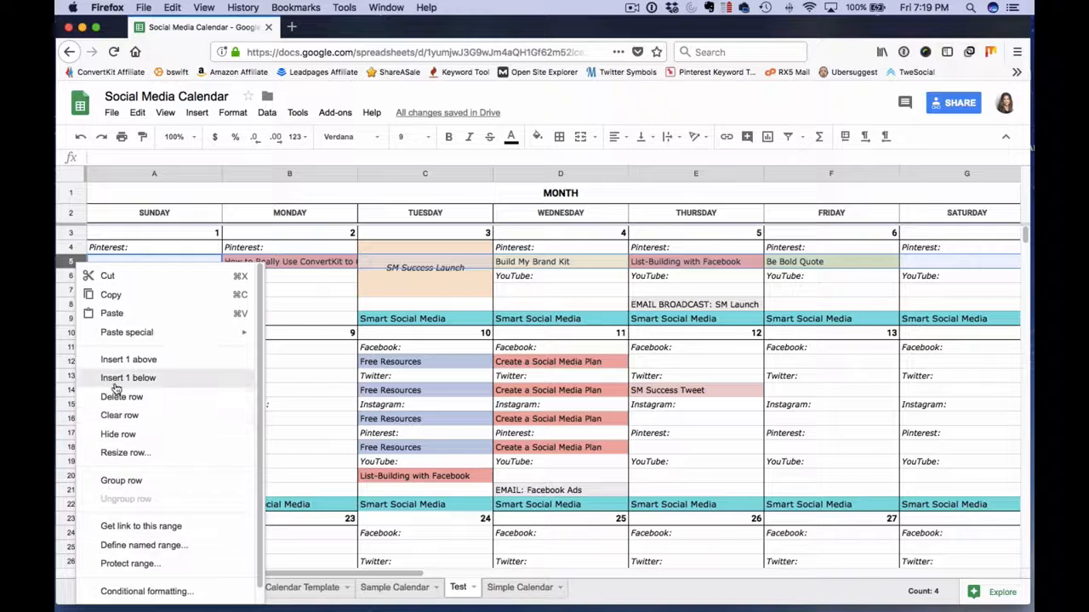
click(267, 214)
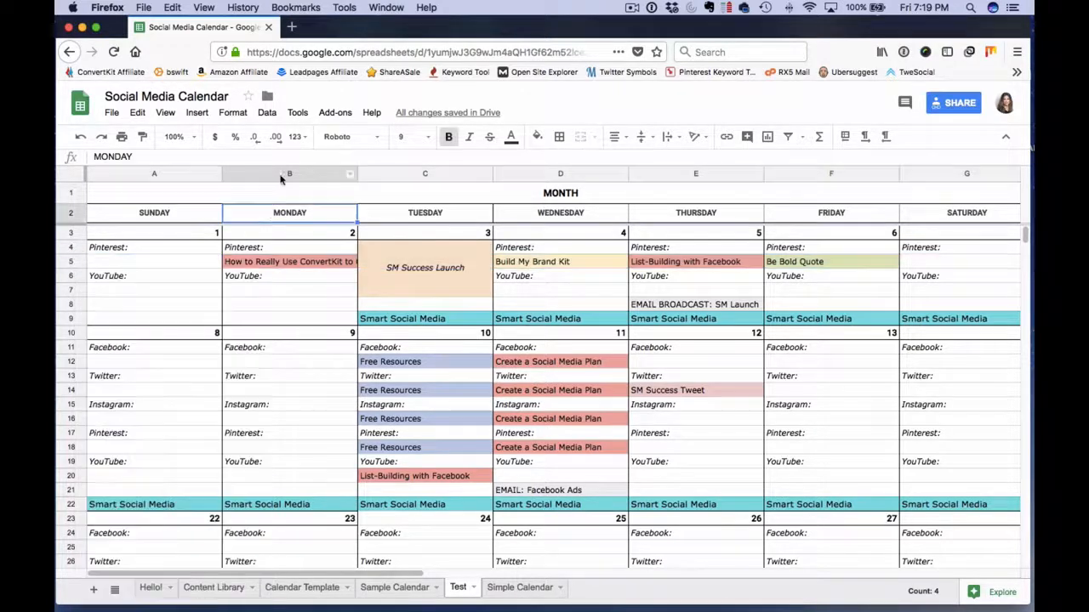
Demonstrate selecting all of column B, an entire row, and the block of cells spanning rows 4 to 7
click(277, 173)
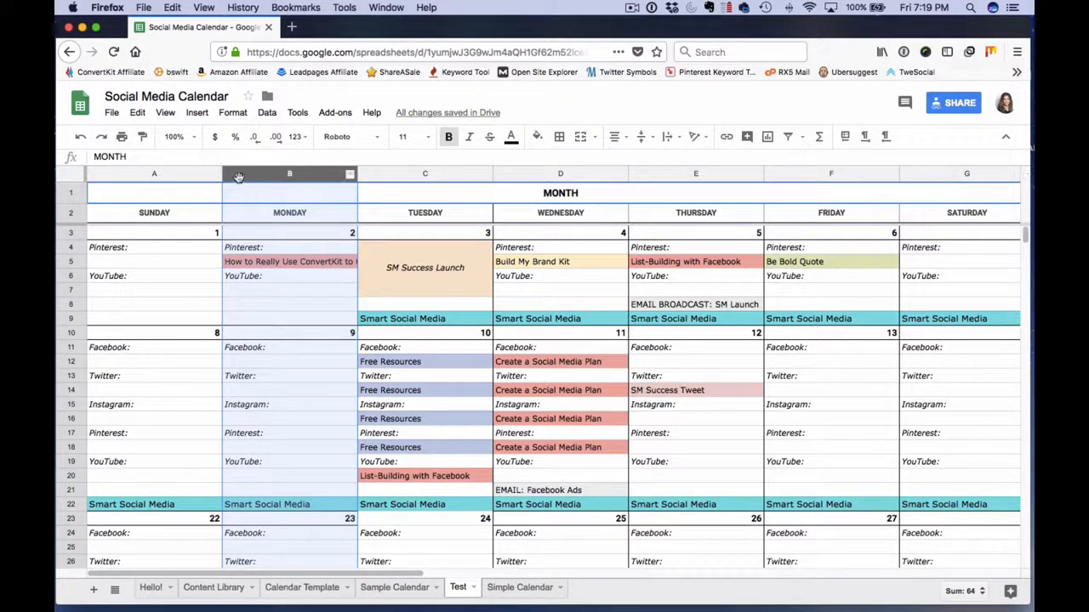
click(65, 246)
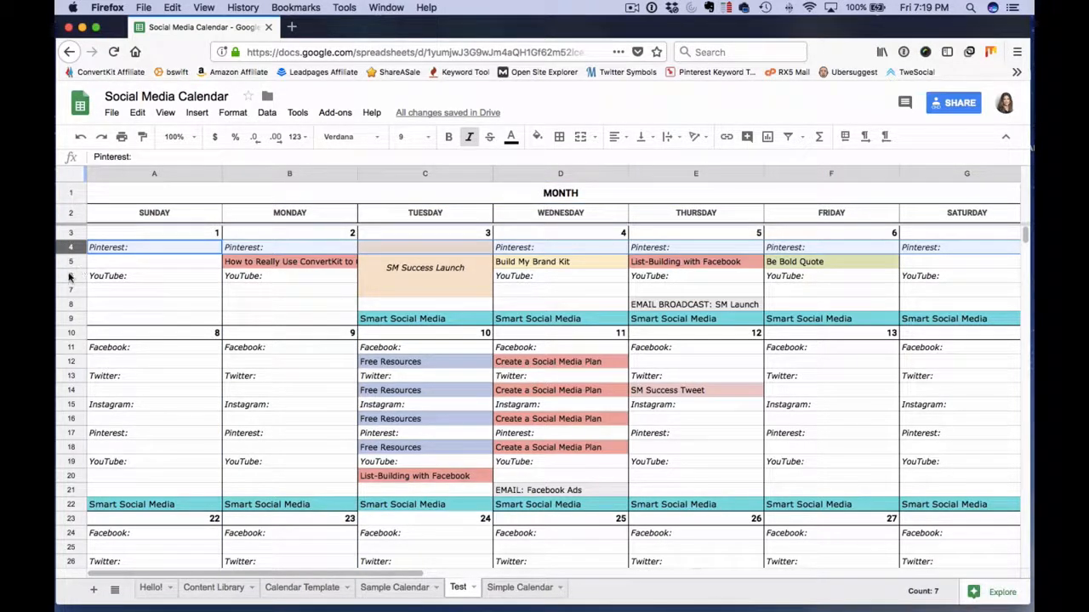
click(70, 276)
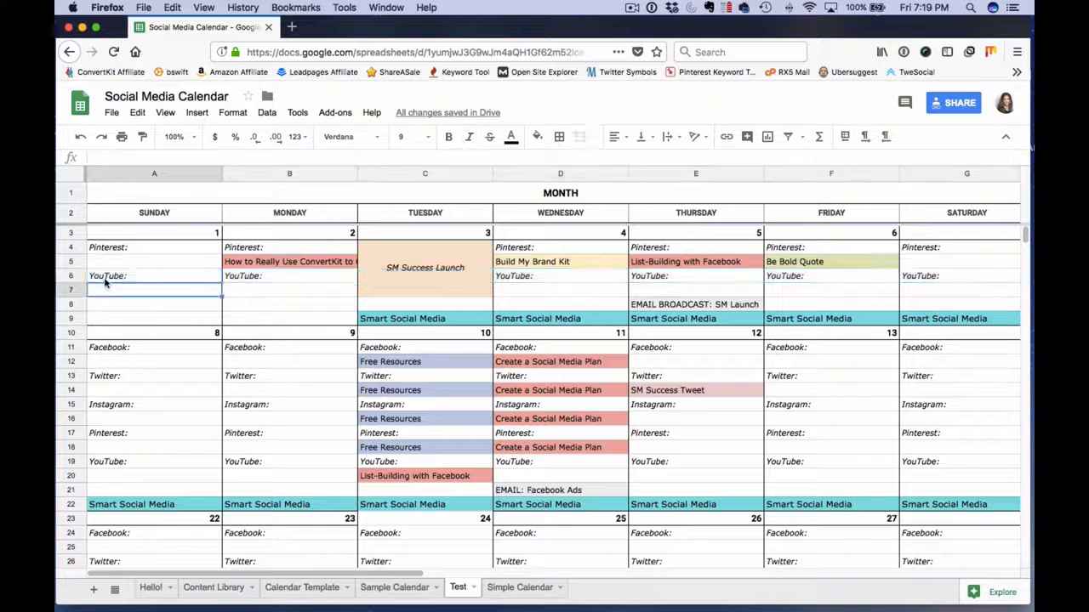
click(107, 280)
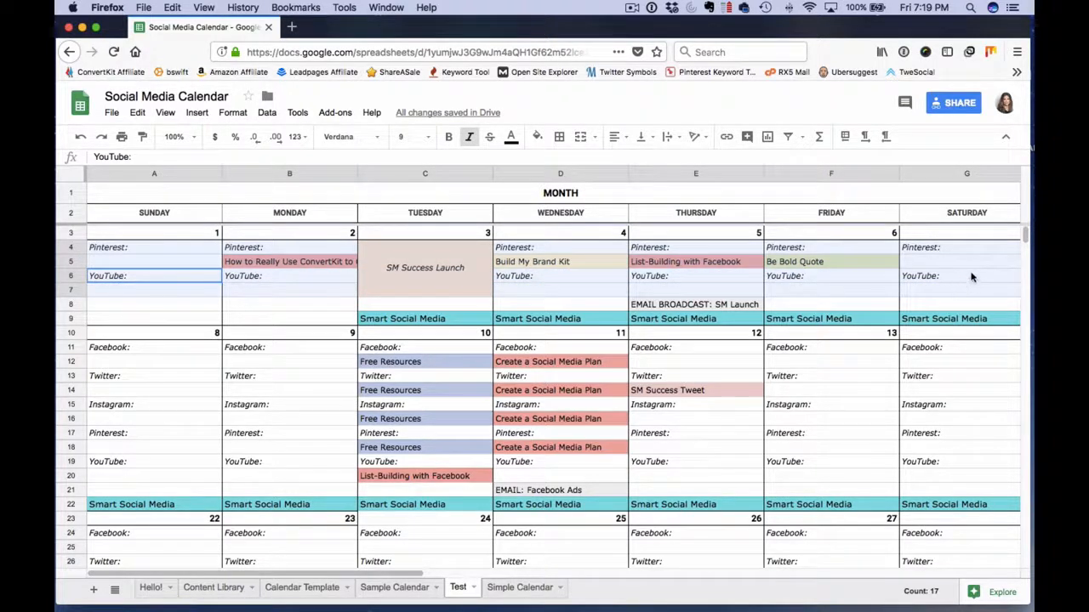
Fill the weekday header row 2 with red from Sunday through Saturday
drag(149, 214, 944, 214)
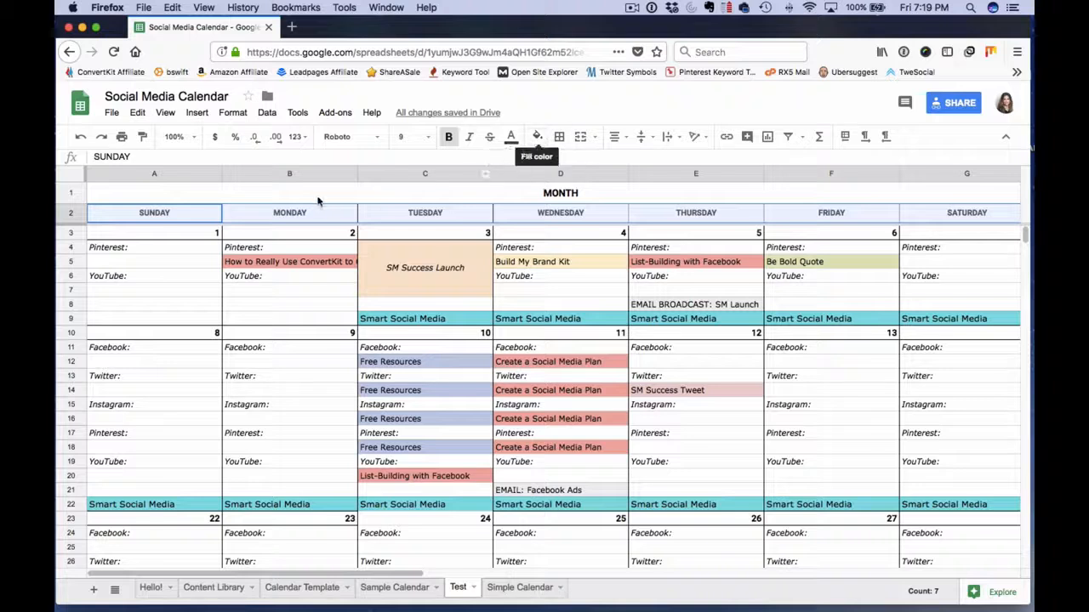
click(700, 288)
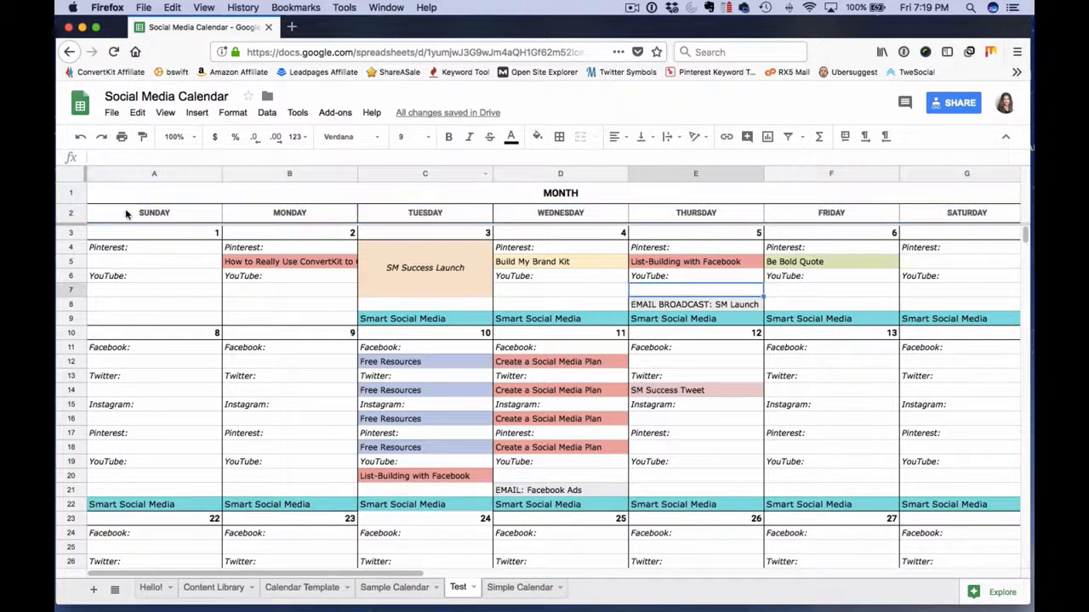
click(68, 212)
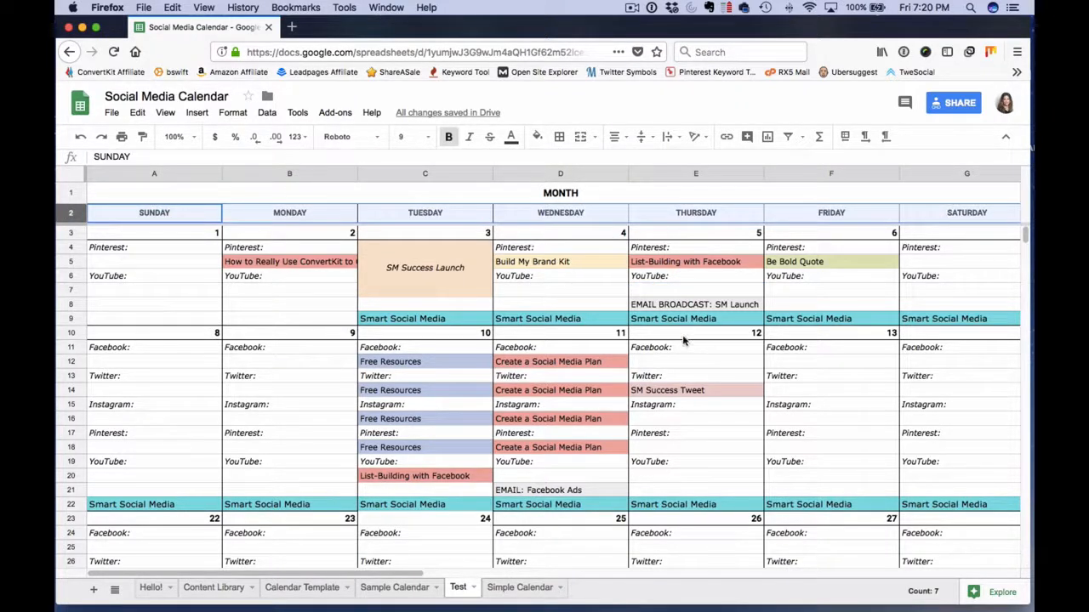
click(537, 136)
click(554, 197)
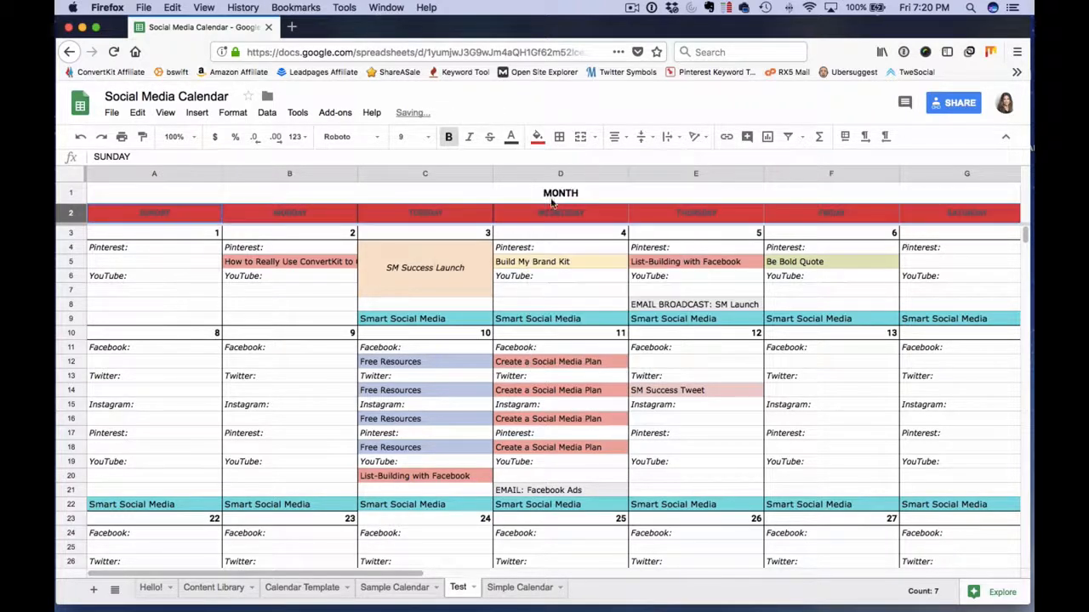
click(404, 278)
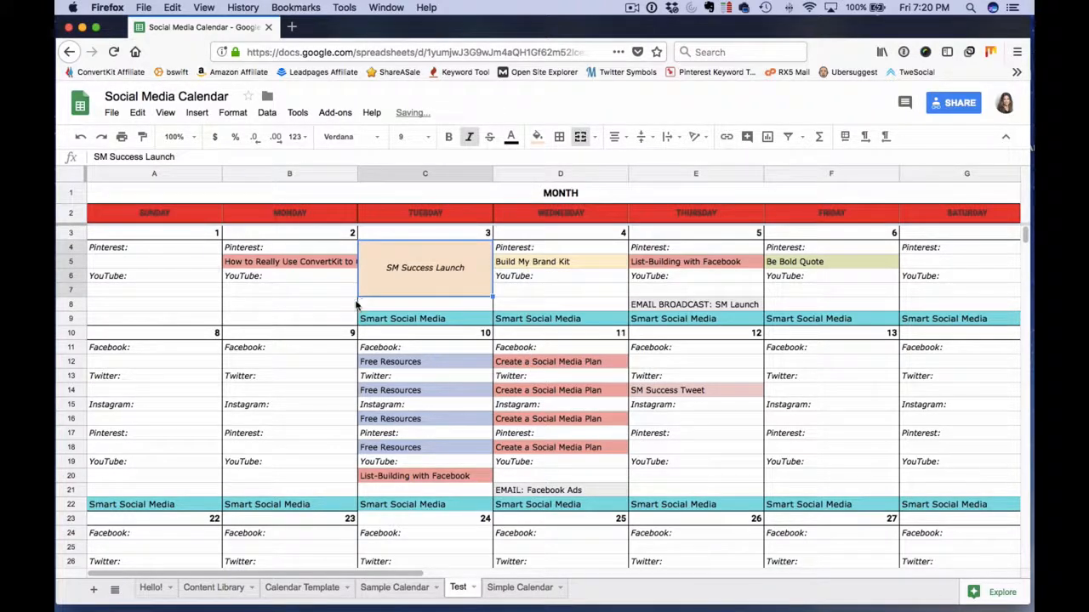
Set the text color of the weekday names in row 2 to white
click(73, 213)
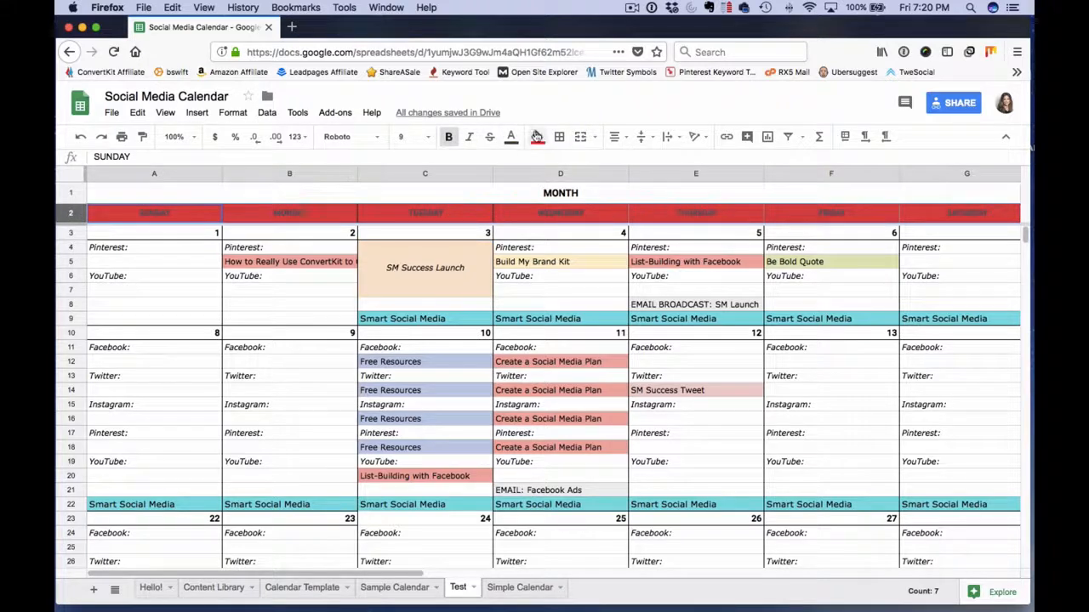
click(511, 137)
click(627, 180)
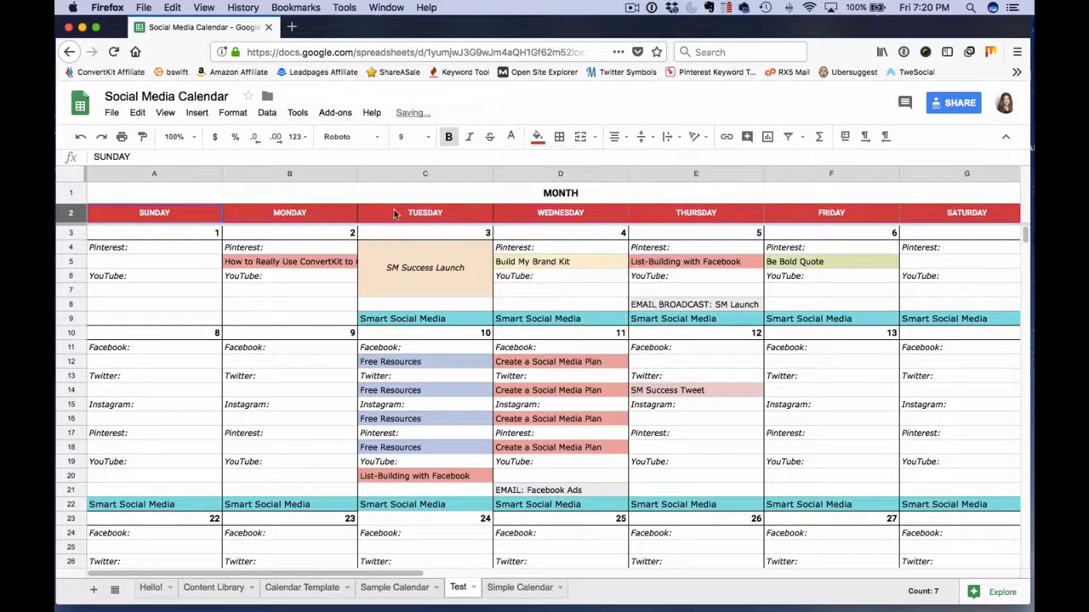
click(265, 320)
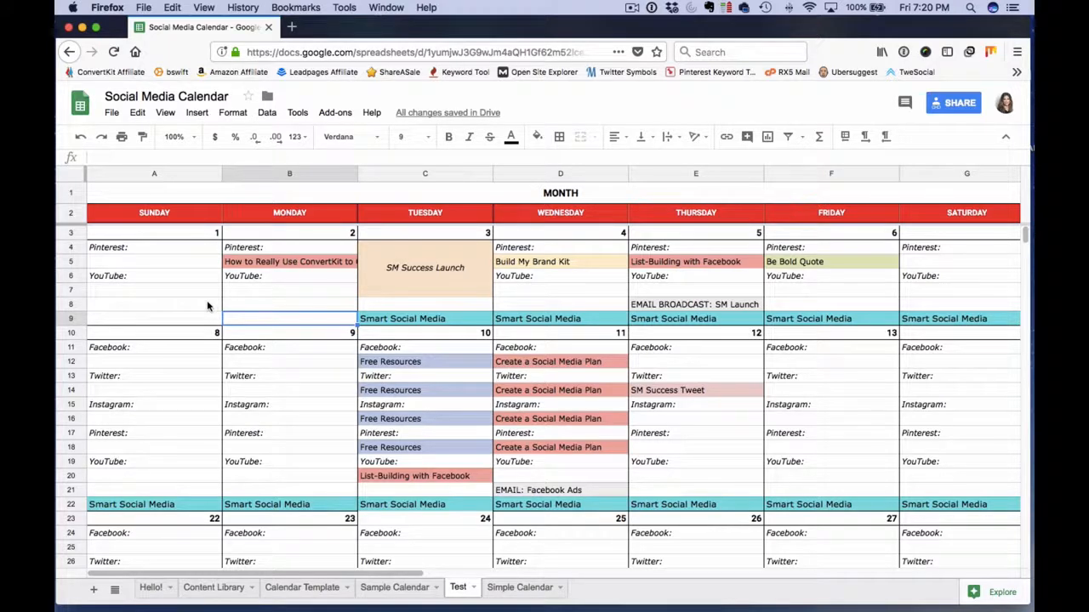
Show the file formats available for downloading the spreadsheet
click(112, 113)
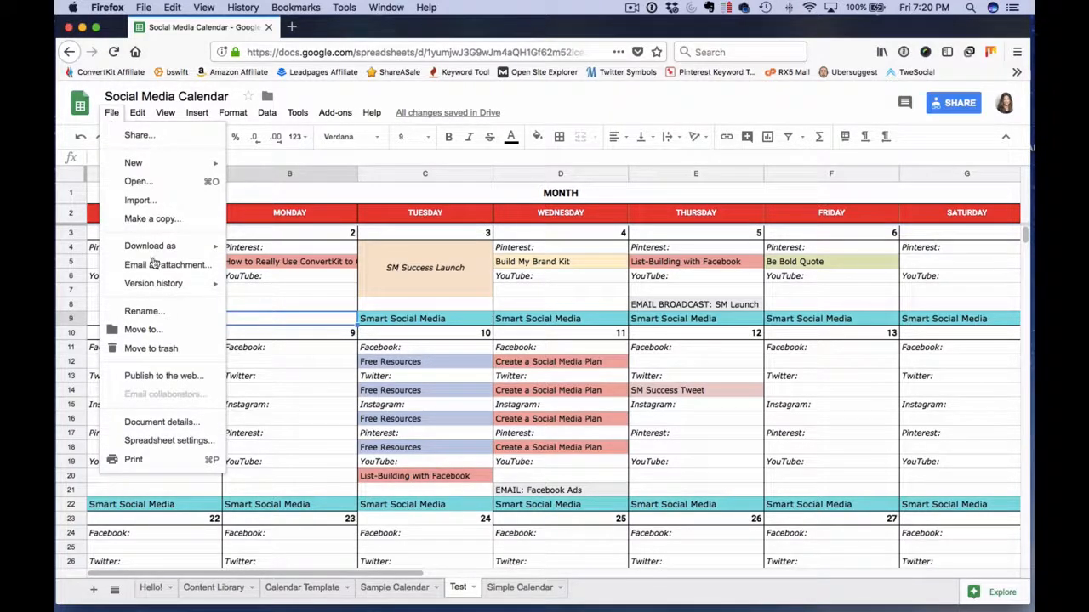
mouse_move(211, 250)
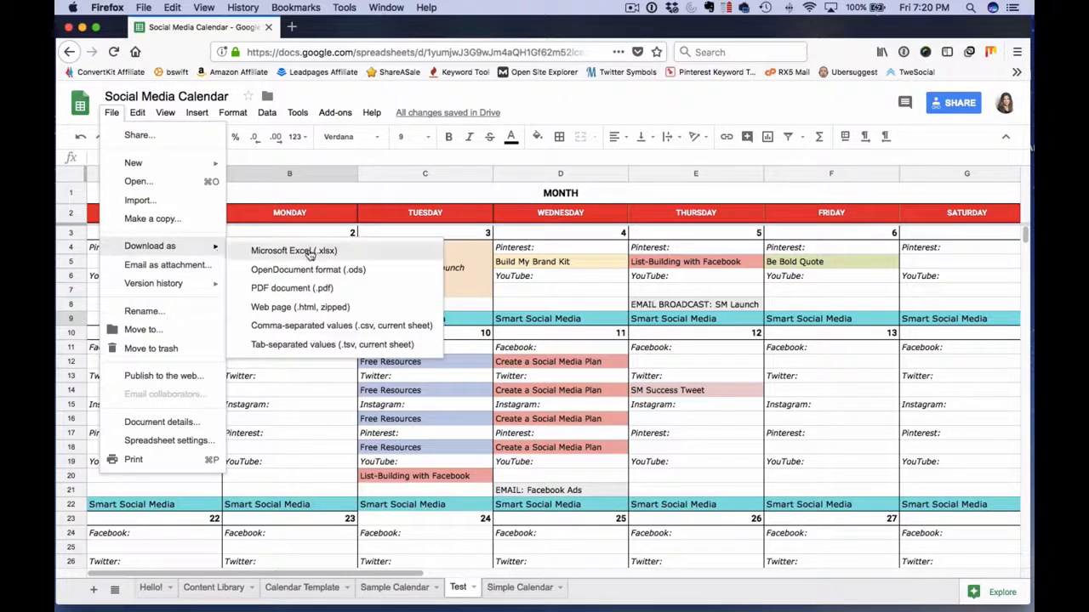